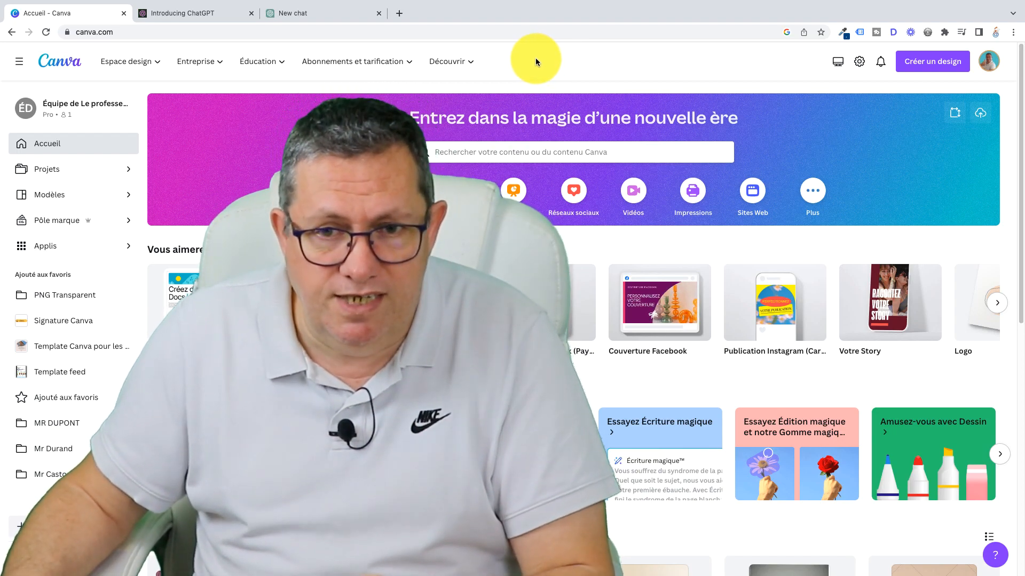
# Submit the ChatGPT prompt for 30 inspiring entrepreneur quotes in a citation / author-name table and review the generated rows.
pyautogui.moveTo(348, 53)
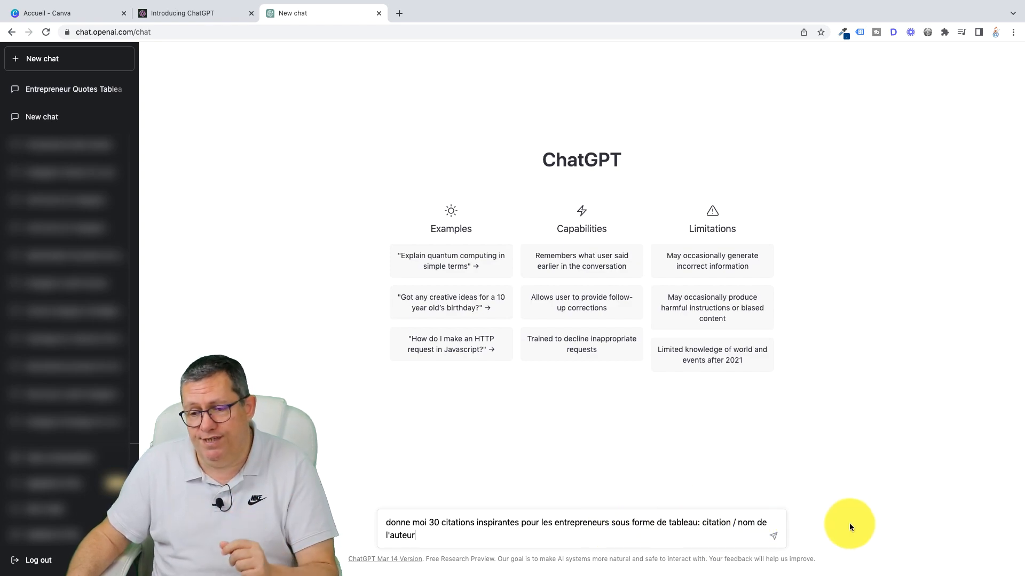
pyautogui.click(773, 537)
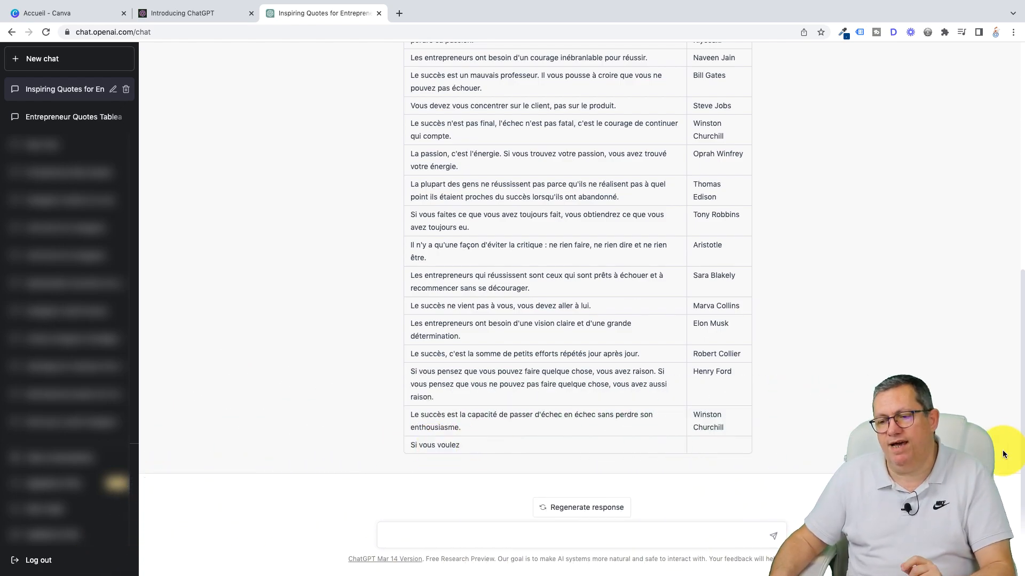
pyautogui.scroll(5, 1016, 406)
pyautogui.scroll(3, 1018, 266)
pyautogui.scroll(-7, 1017, 289)
pyautogui.scroll(5, 1019, 298)
pyautogui.scroll(3, 1020, 326)
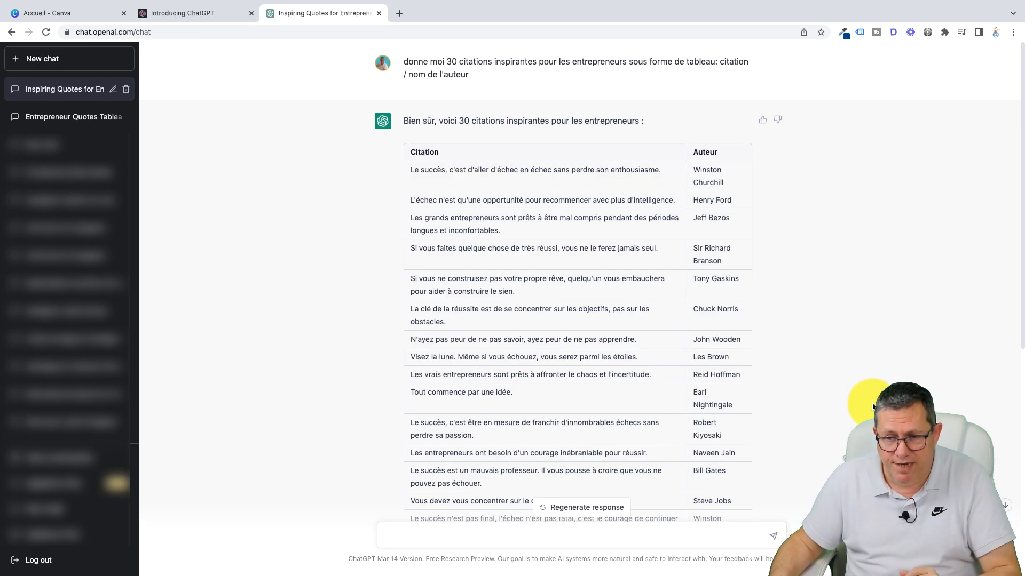
# Create an Instagram story design in Canva and apply the "citation" template reading « La vie change de taille en fonction du courage. ».
pyautogui.click(80, 13)
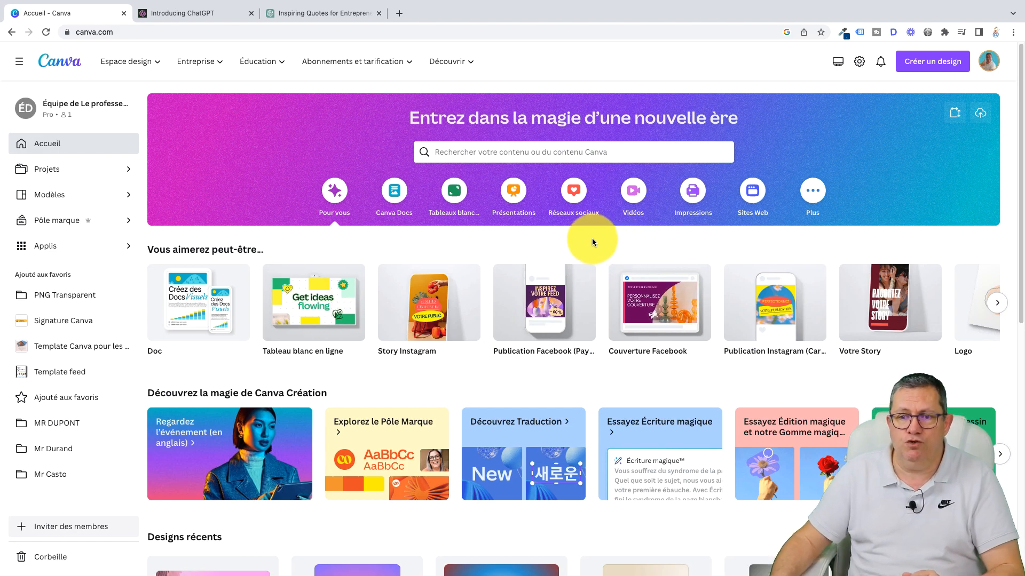
pyautogui.click(423, 304)
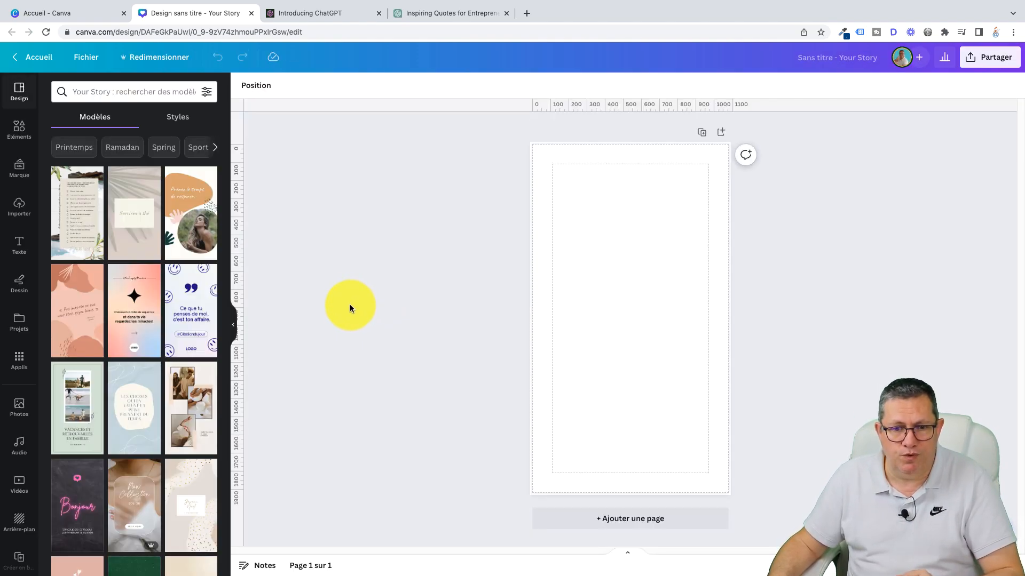
pyautogui.click(90, 92)
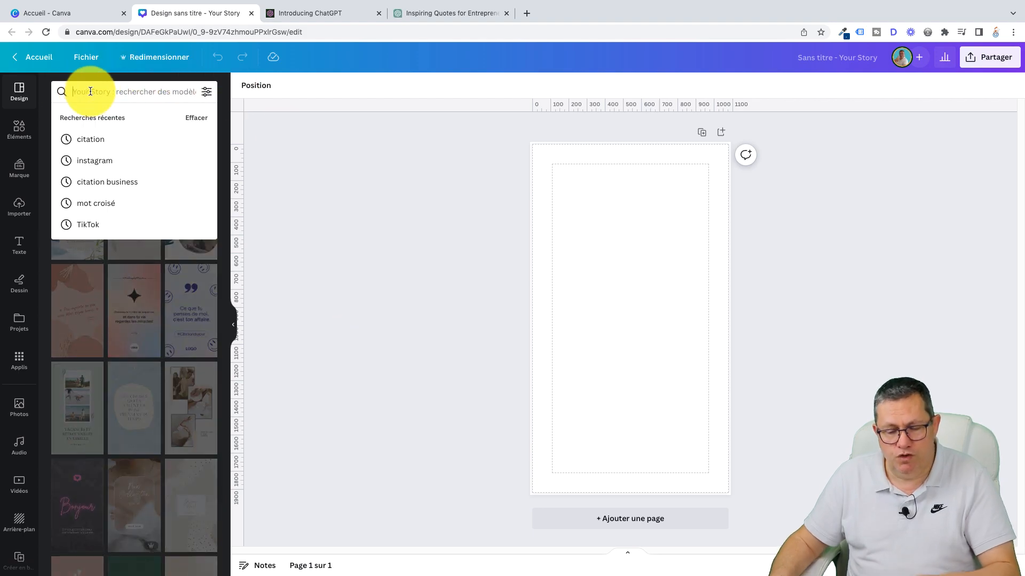
pyautogui.write('citation')
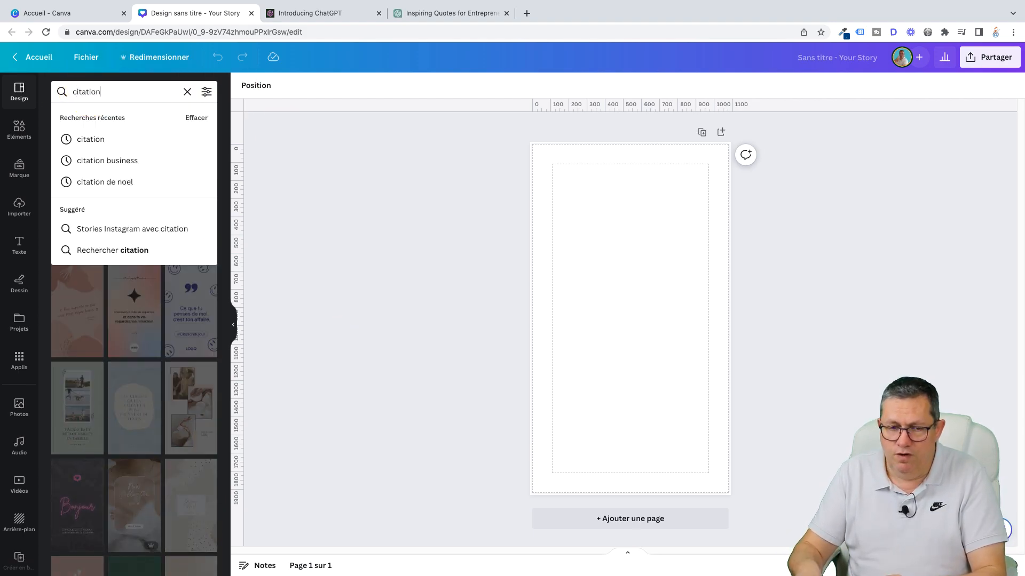
pyautogui.press('Return')
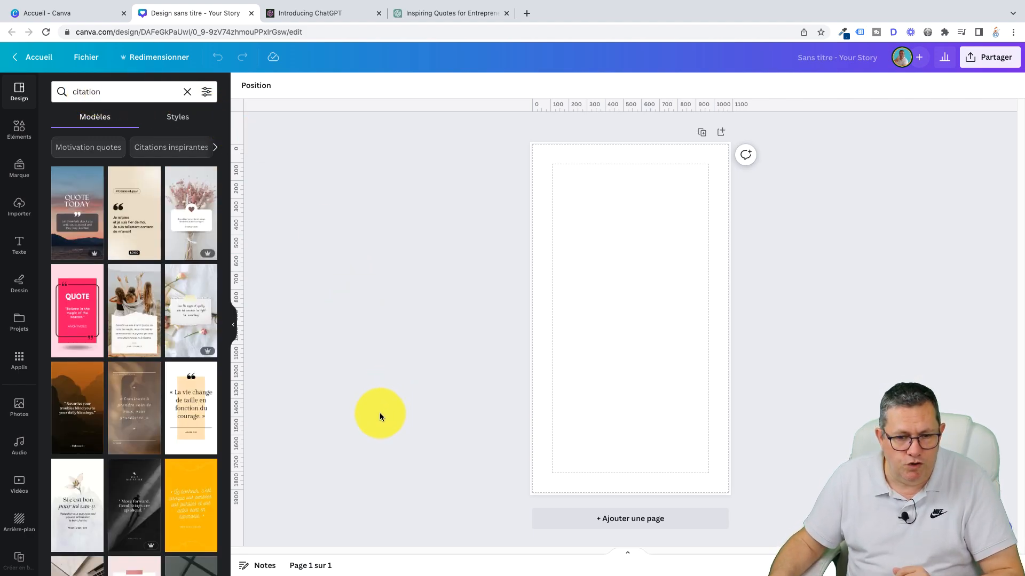
pyautogui.moveTo(190, 417); pyautogui.dragTo(537, 297)
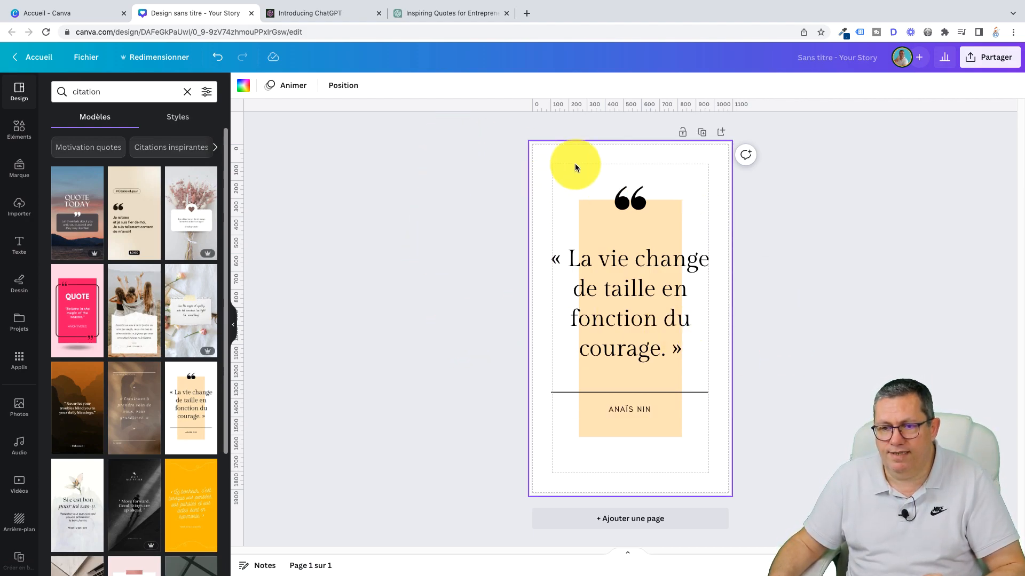
# Ungroup the quote template's elements and check that the quote and author texts can be selected separately.
pyautogui.click(602, 316)
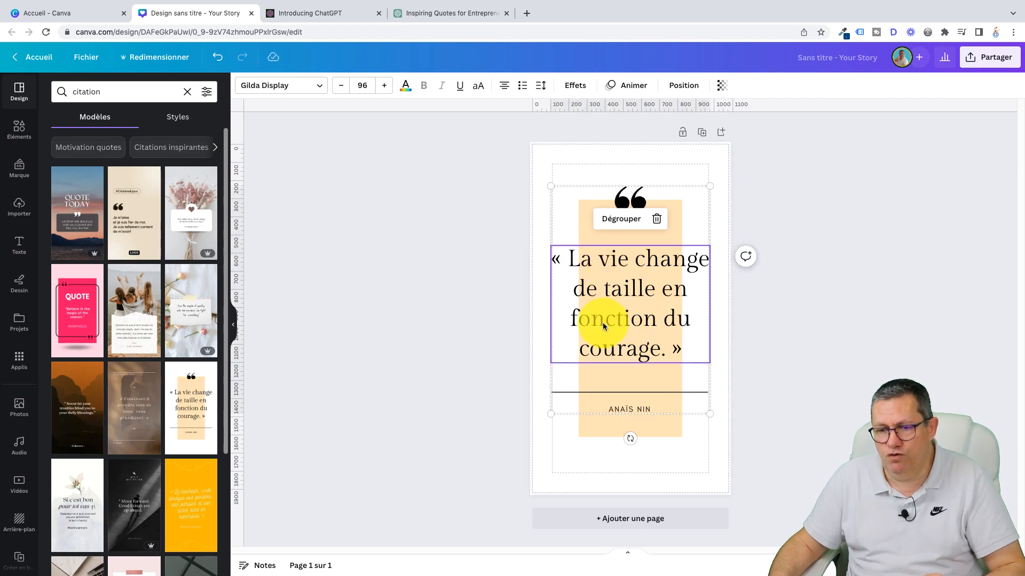
pyautogui.click(617, 222)
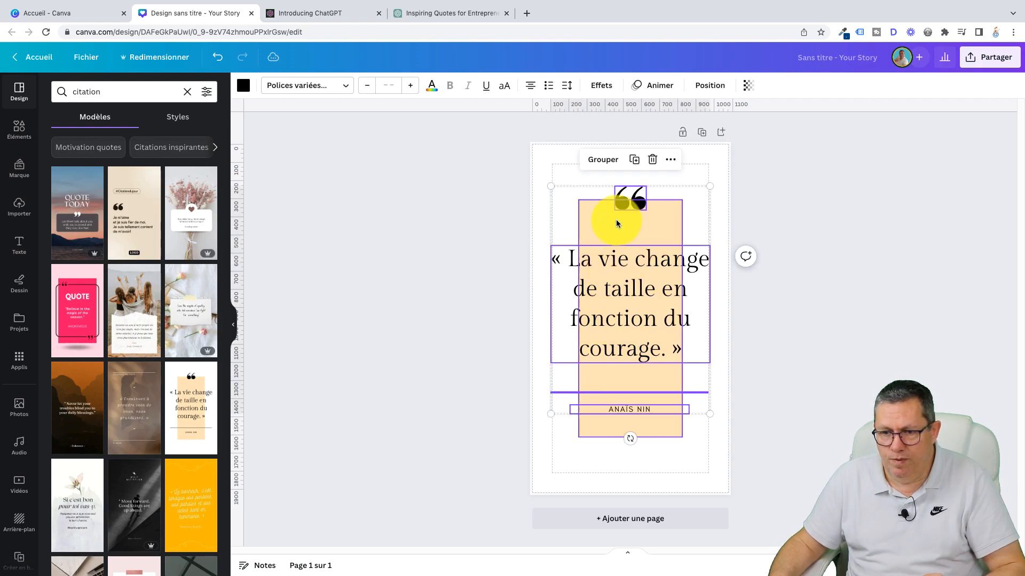
pyautogui.click(496, 297)
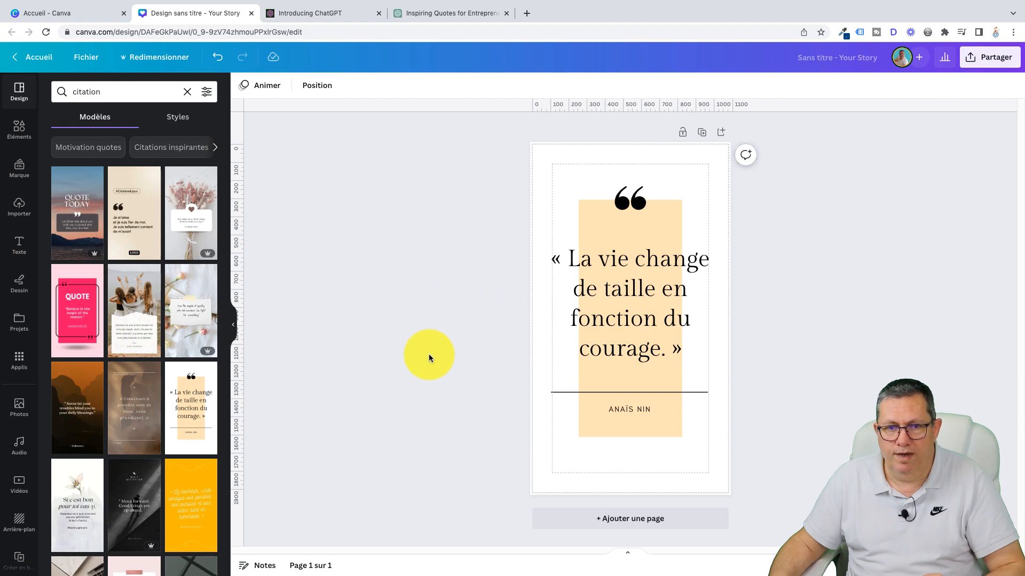
pyautogui.click(630, 316)
pyautogui.click(627, 410)
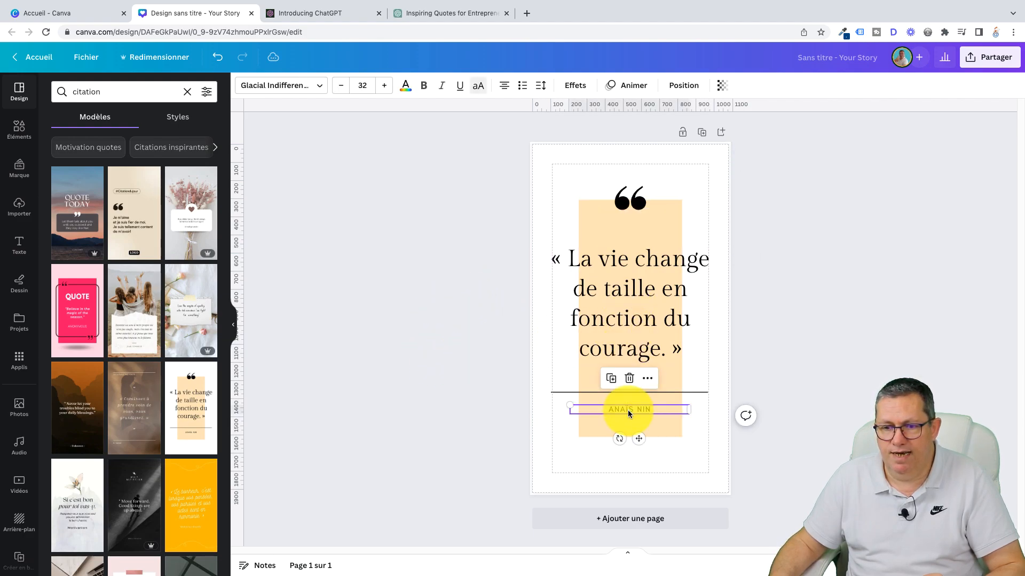
pyautogui.click(476, 283)
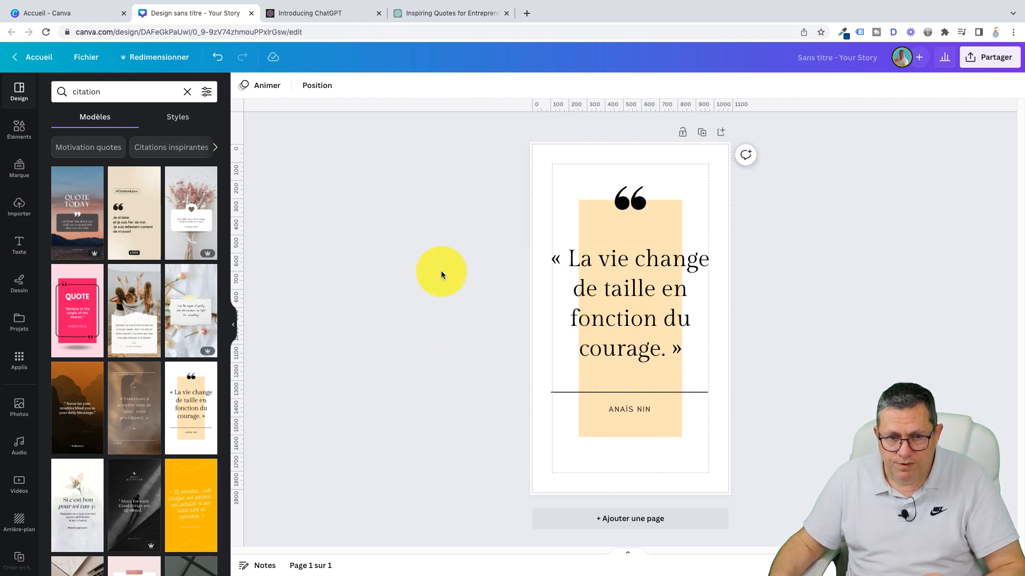
# Apply the brand colour palette to the story, shuffling it to a near-white background, beige rectangle and dark blue text.
pyautogui.click(188, 92)
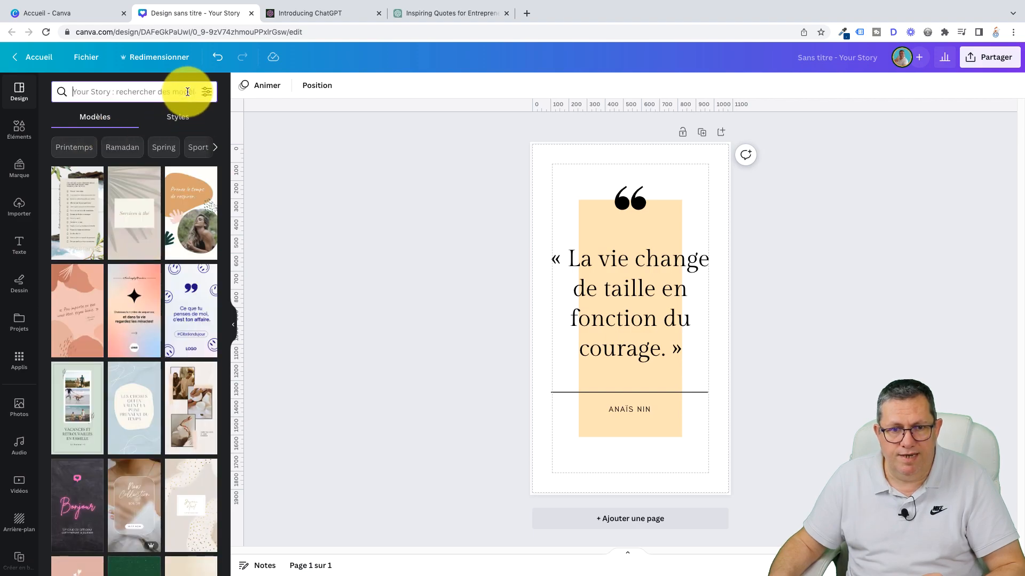
pyautogui.click(180, 117)
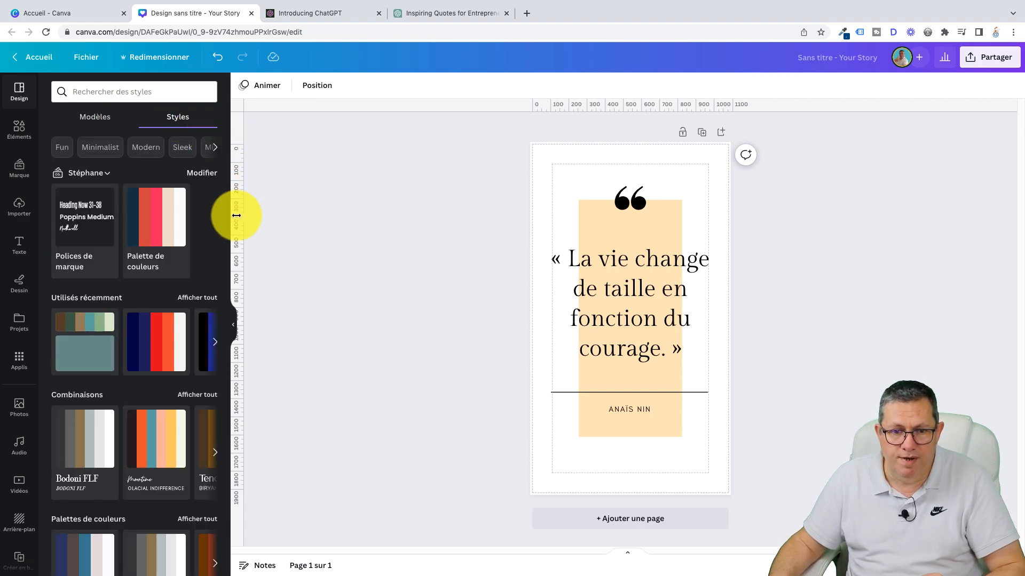
pyautogui.click(156, 224)
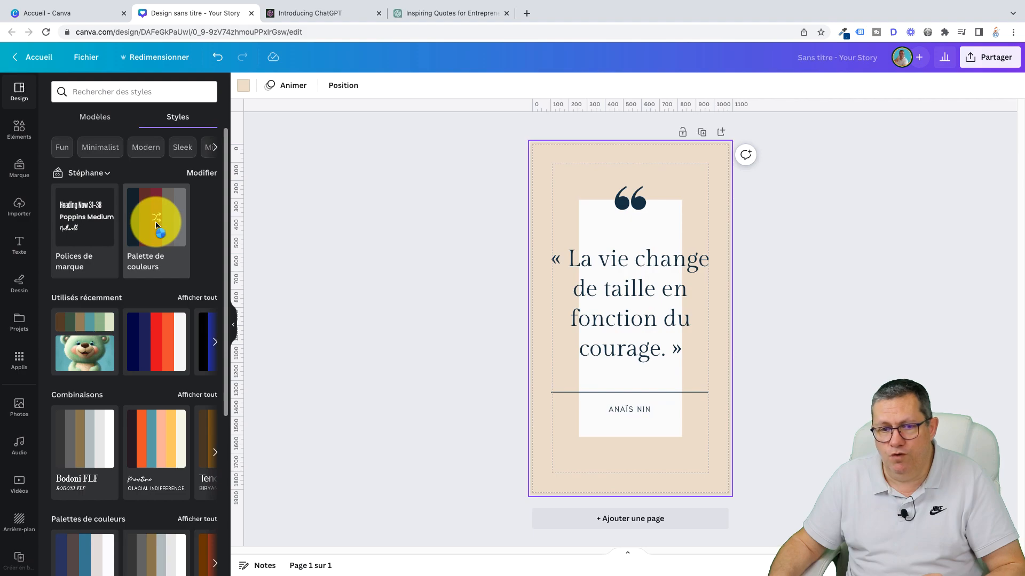
pyautogui.click(156, 224)
pyautogui.click(157, 224)
pyautogui.click(157, 225)
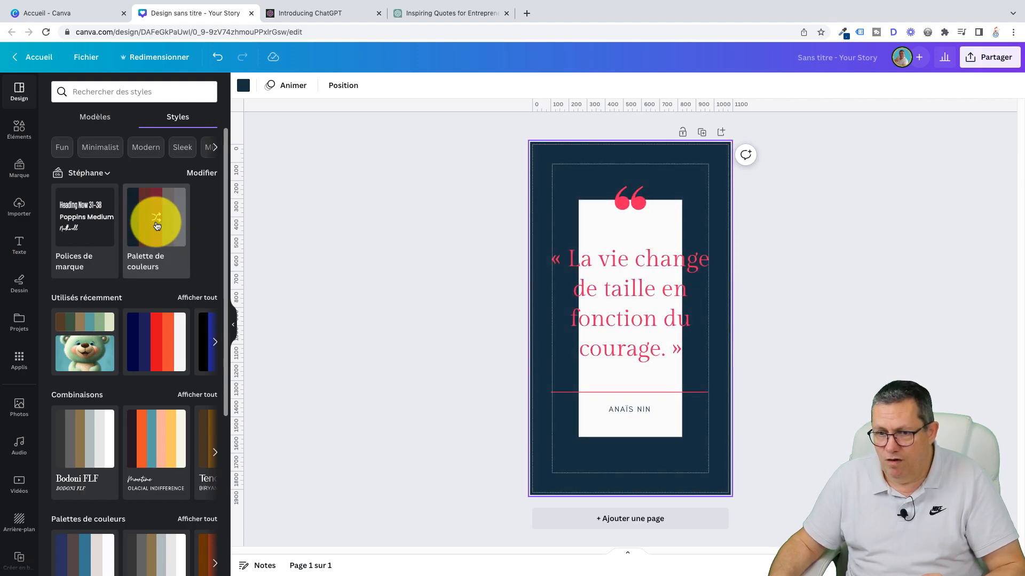
pyautogui.click(157, 226)
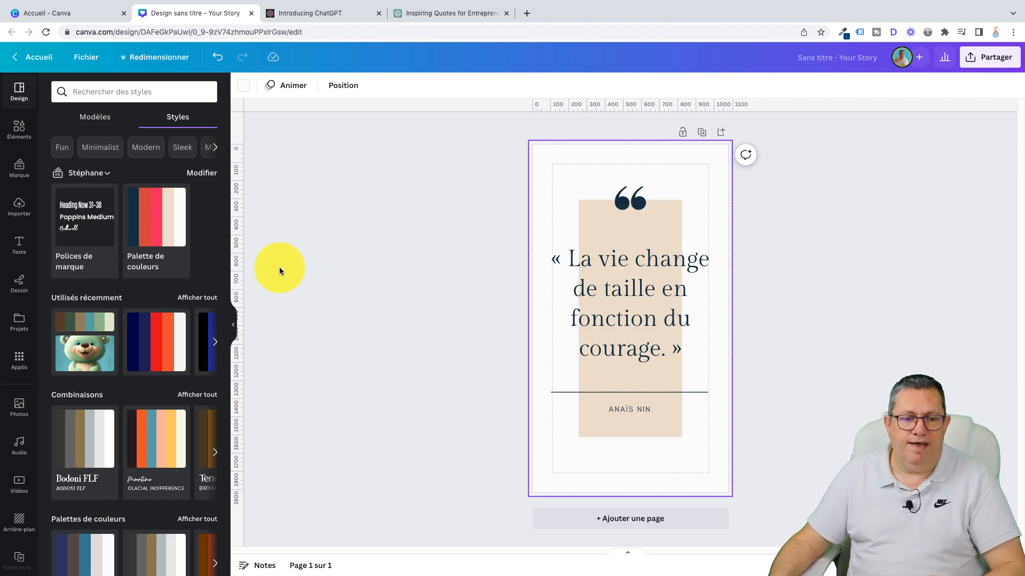
# Unpin the Audio app from the editor and open the Créer en bloc bulk-creation app.
pyautogui.moveTo(42, 386); pyautogui.dragTo(40, 557)
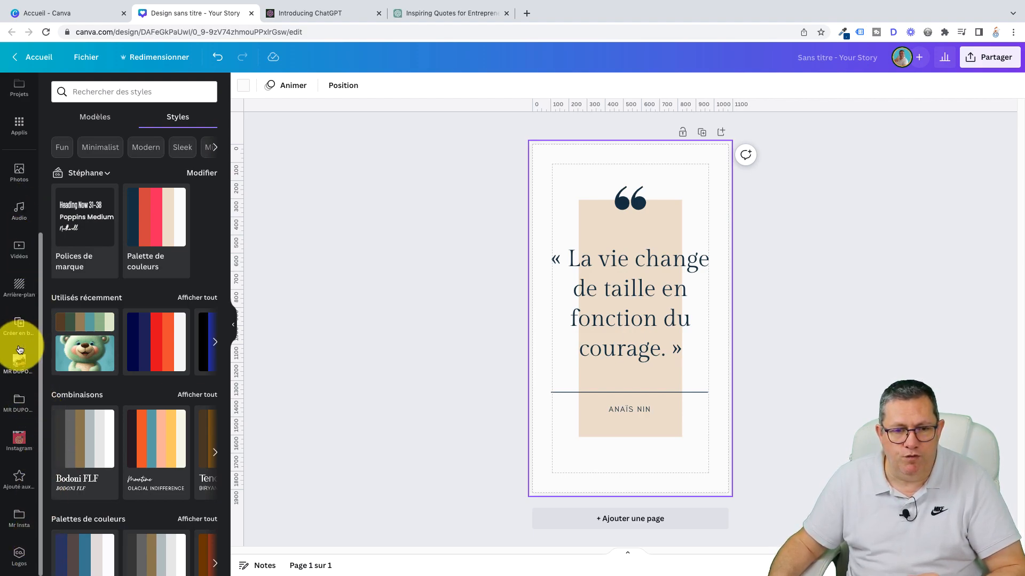
pyautogui.moveTo(40, 274); pyautogui.dragTo(41, 168)
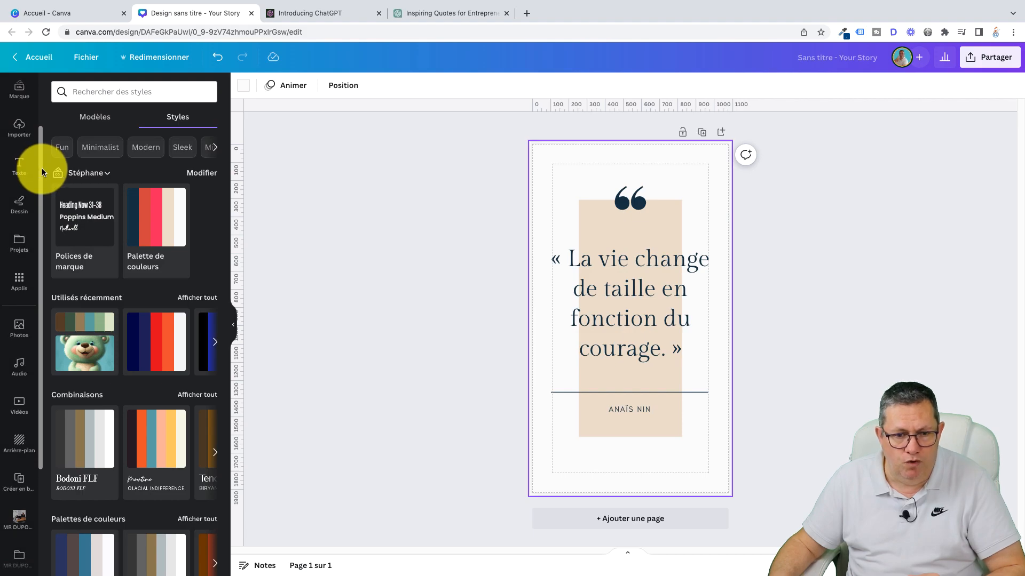
pyautogui.click(14, 367)
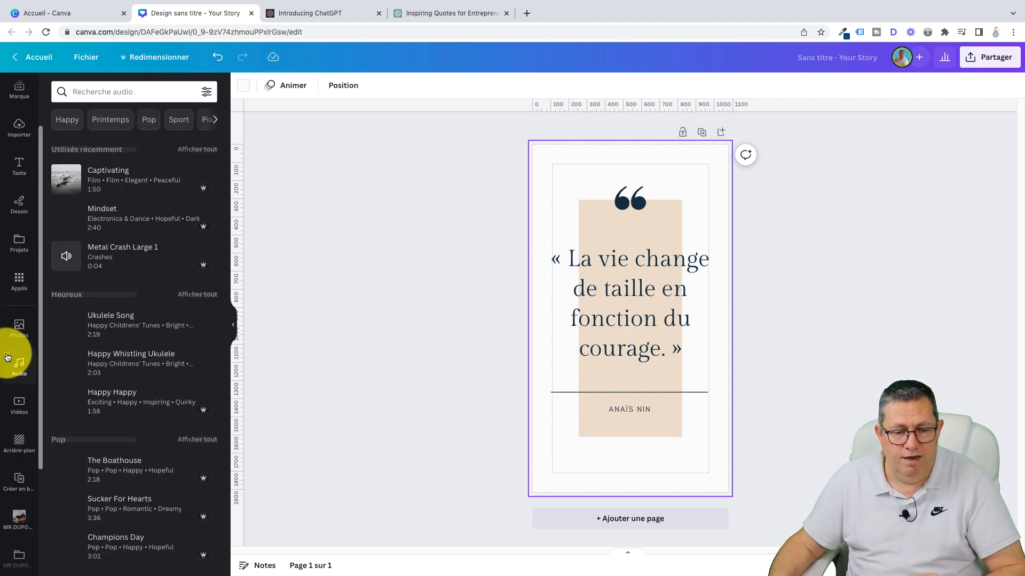
pyautogui.click(5, 356)
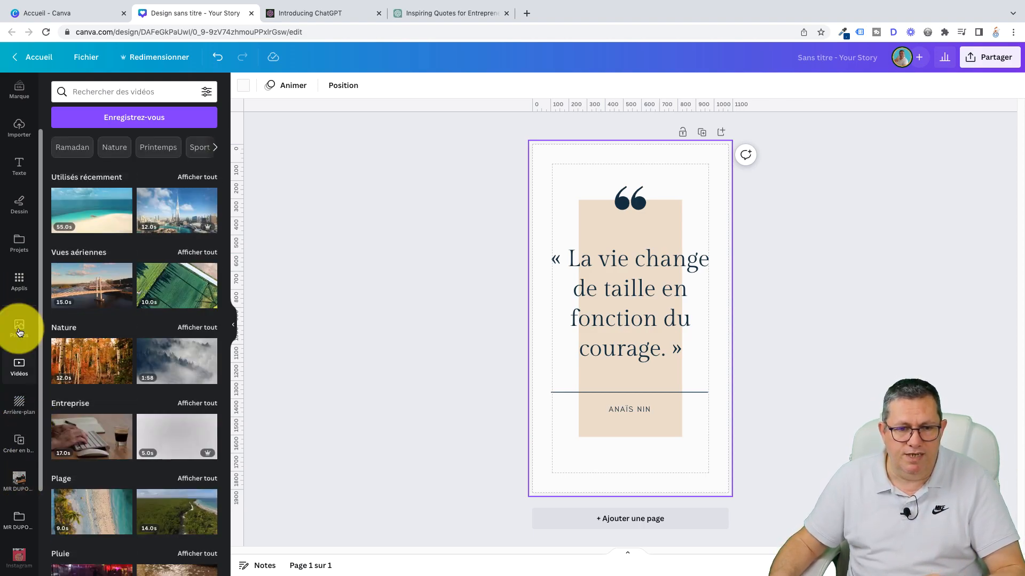
pyautogui.click(18, 281)
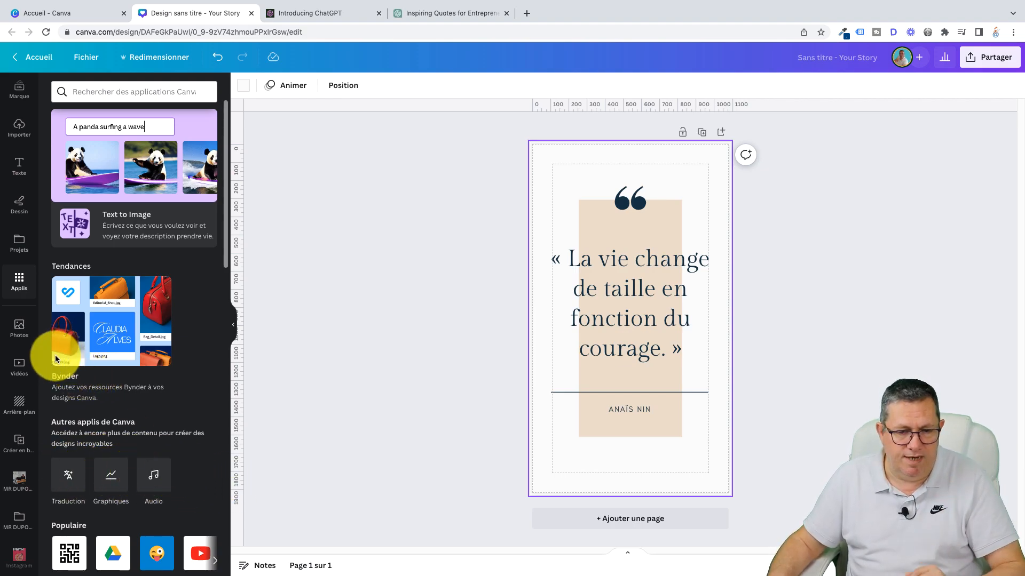
pyautogui.click(18, 443)
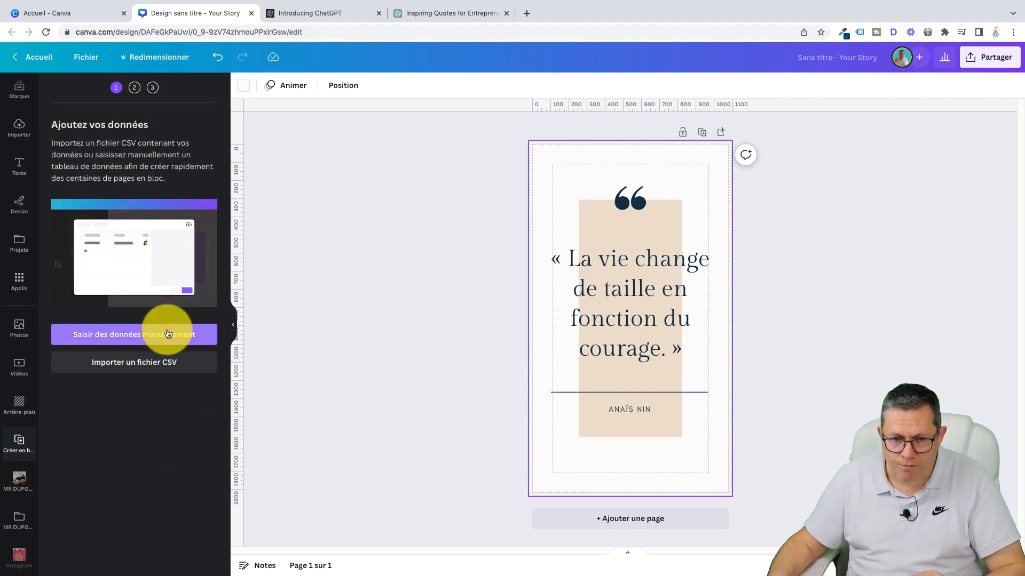
# Start manual data entry for the bulk creation, clear the sample table and add a second text column.
pyautogui.click(118, 335)
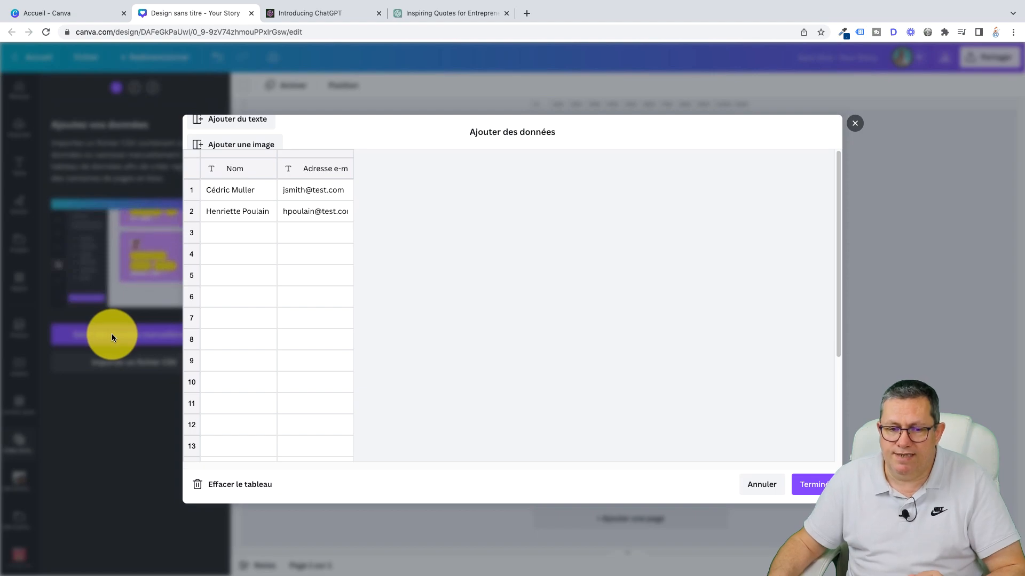
pyautogui.click(239, 490)
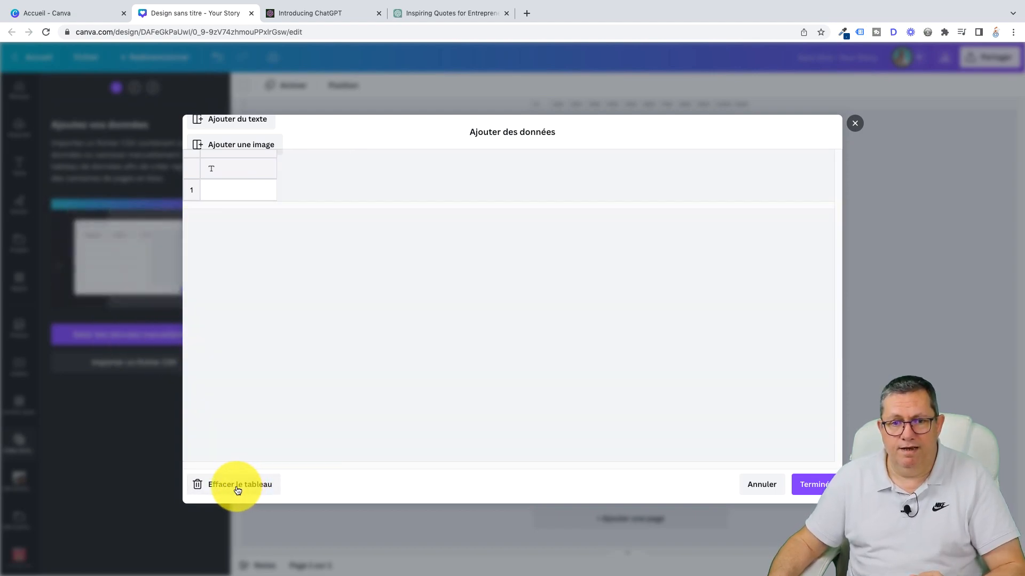
pyautogui.click(241, 120)
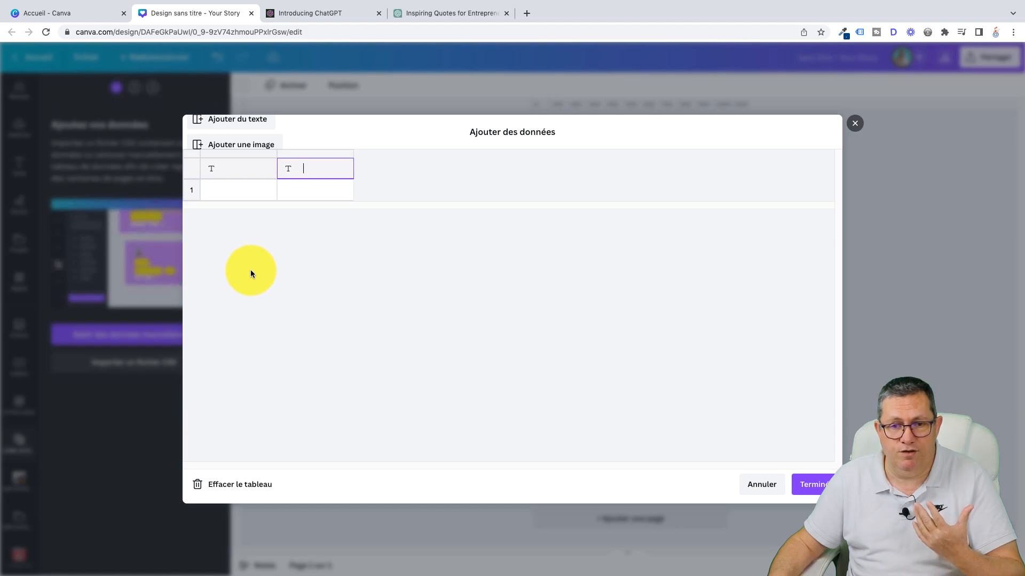
# Switch to ChatGPT and copy the completed quote and author rows, leaving out the header and the unfinished last row.
pyautogui.click(440, 13)
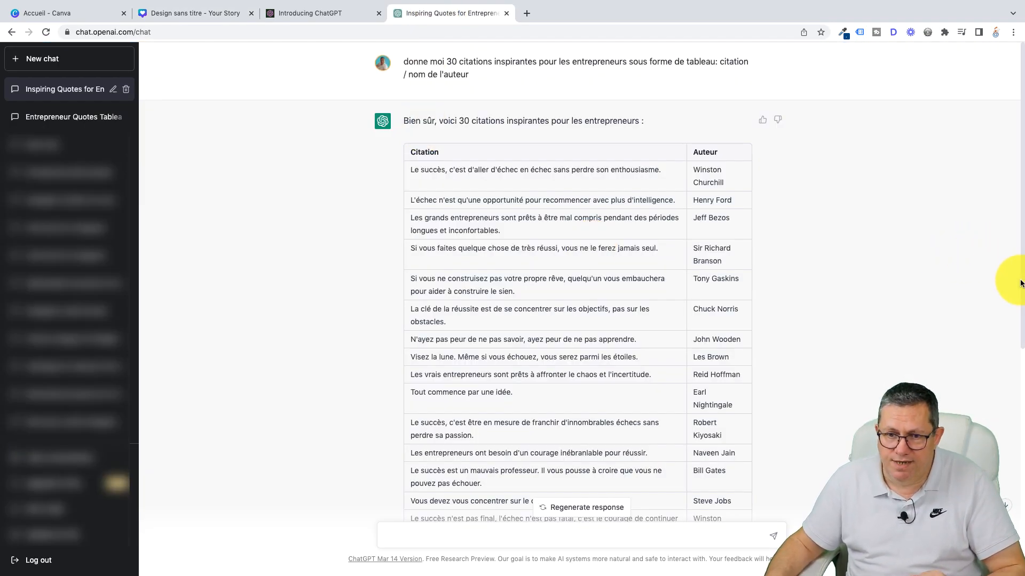
pyautogui.moveTo(1022, 320); pyautogui.dragTo(1023, 538)
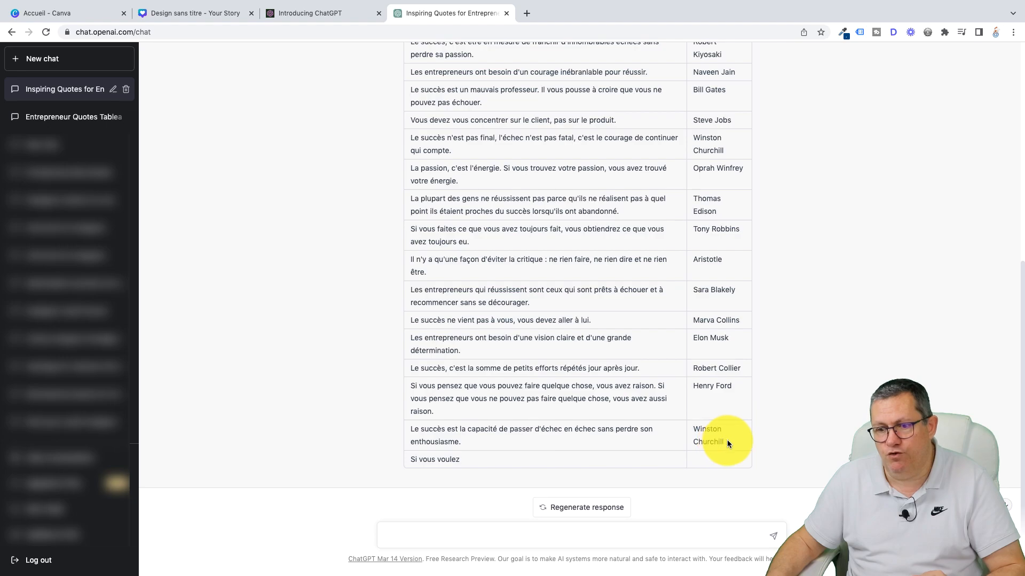
pyautogui.moveTo(729, 441); pyautogui.dragTo(402, 241)
pyautogui.moveTo(400, 116); pyautogui.dragTo(409, 148)
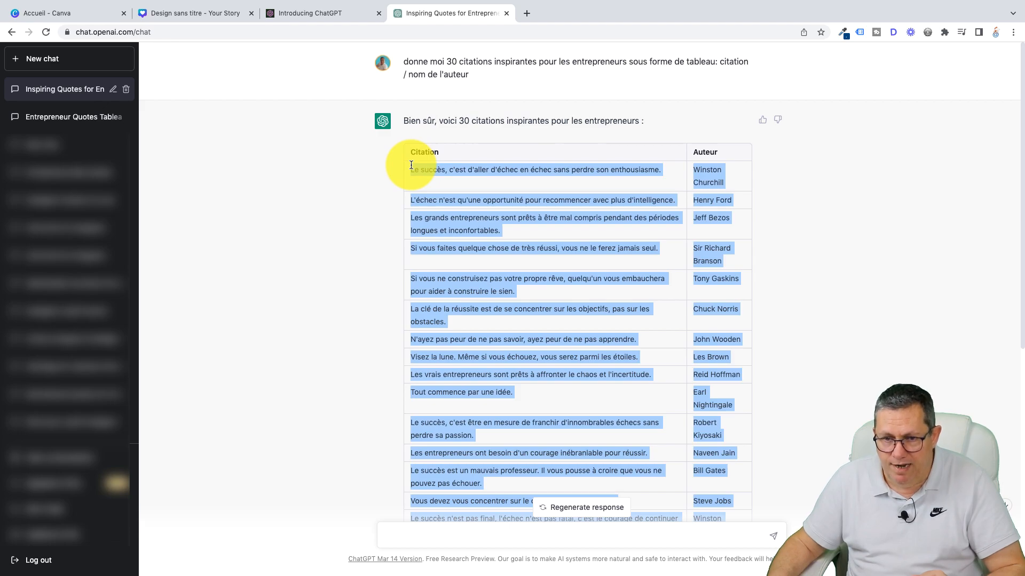
pyautogui.rightClick(493, 170)
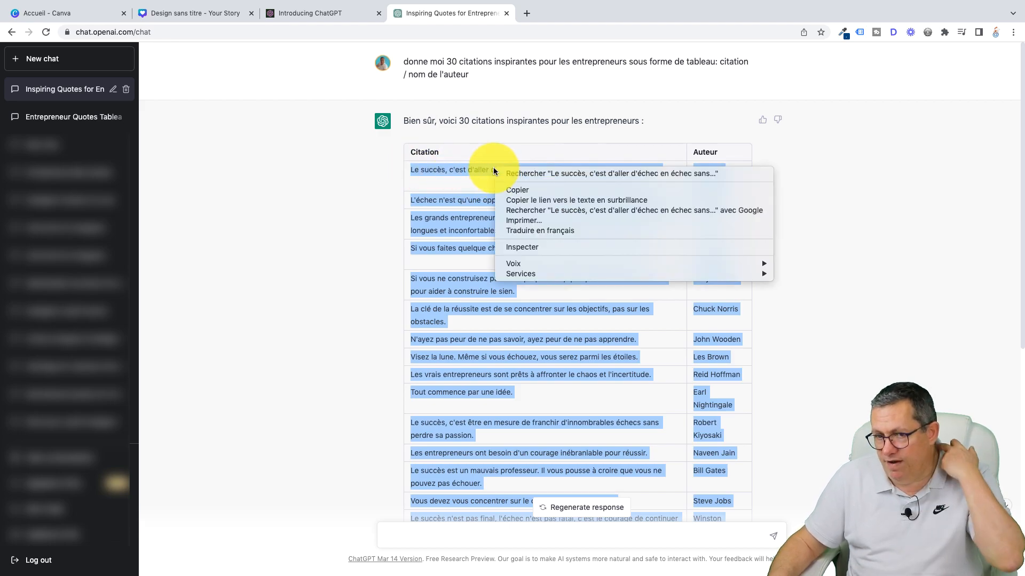
pyautogui.click(517, 190)
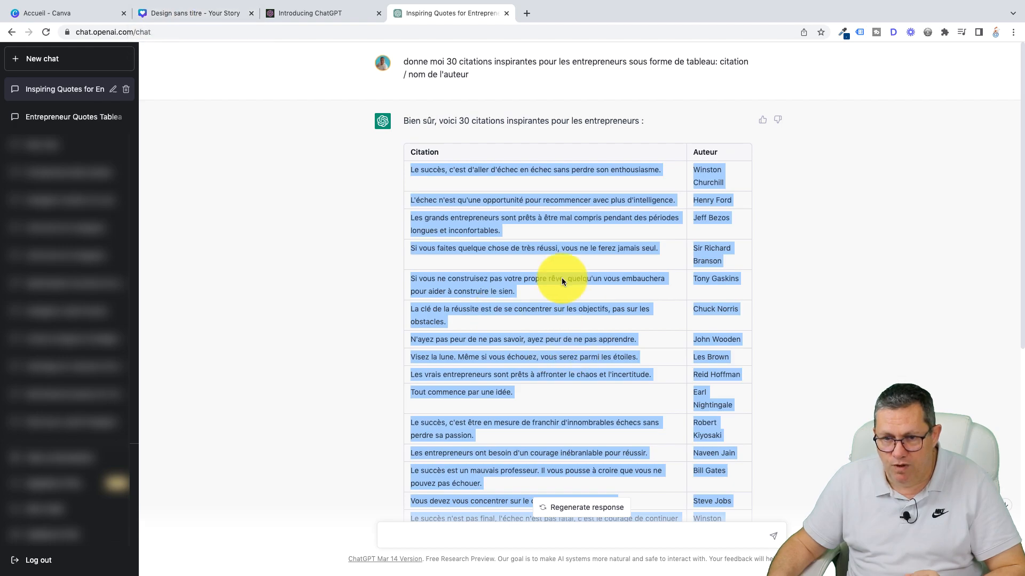
# Switch back to Canva and paste the copied quotes and authors into the data table, starting at the first cell of row 1.
pyautogui.click(203, 12)
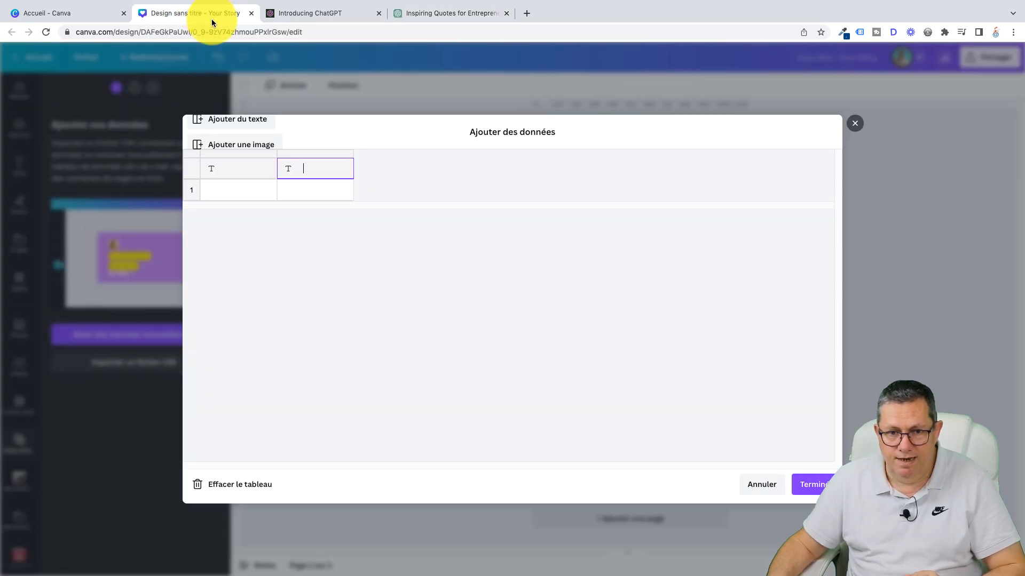
pyautogui.click(216, 190)
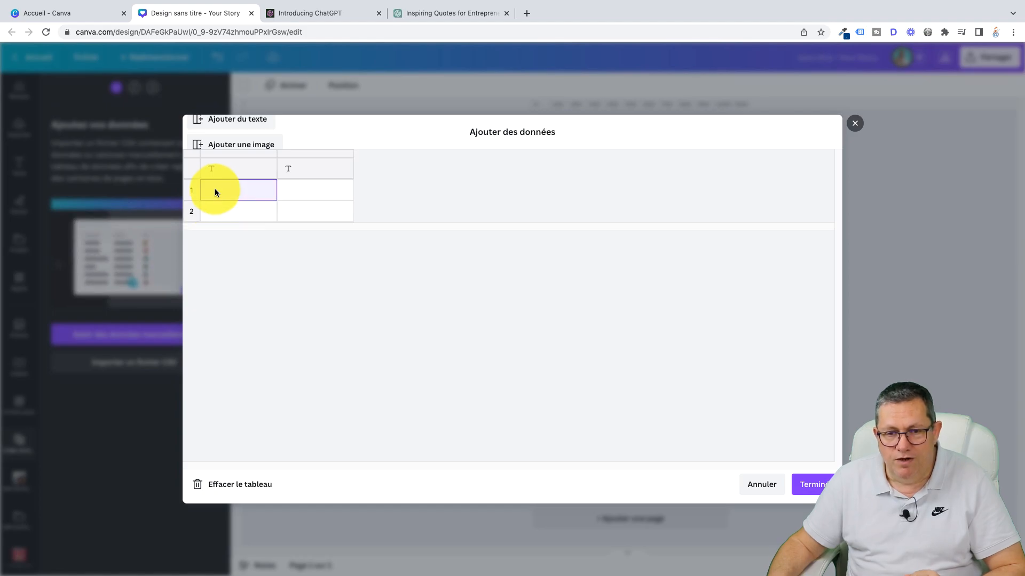
pyautogui.rightClick(215, 192)
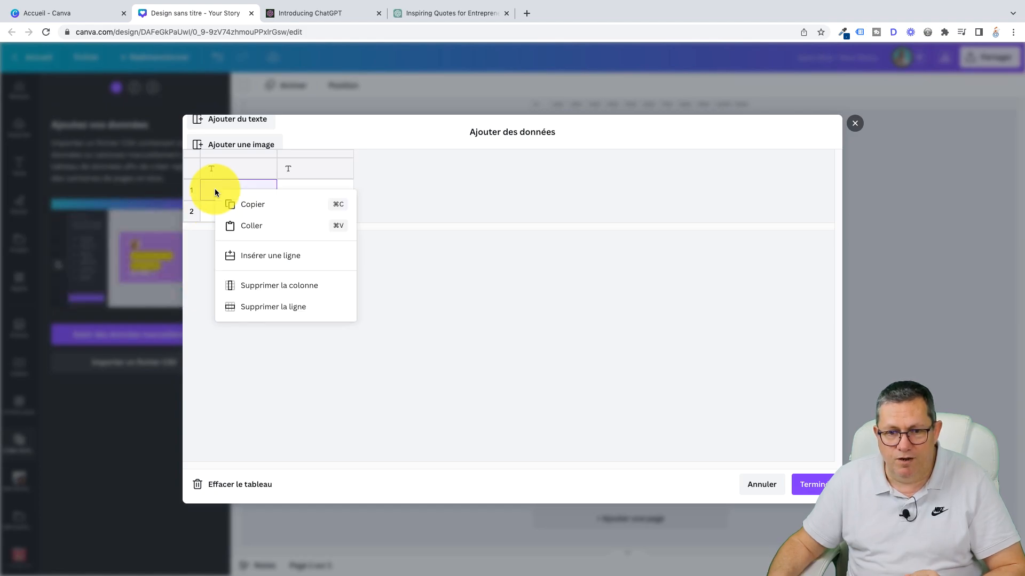
pyautogui.click(247, 225)
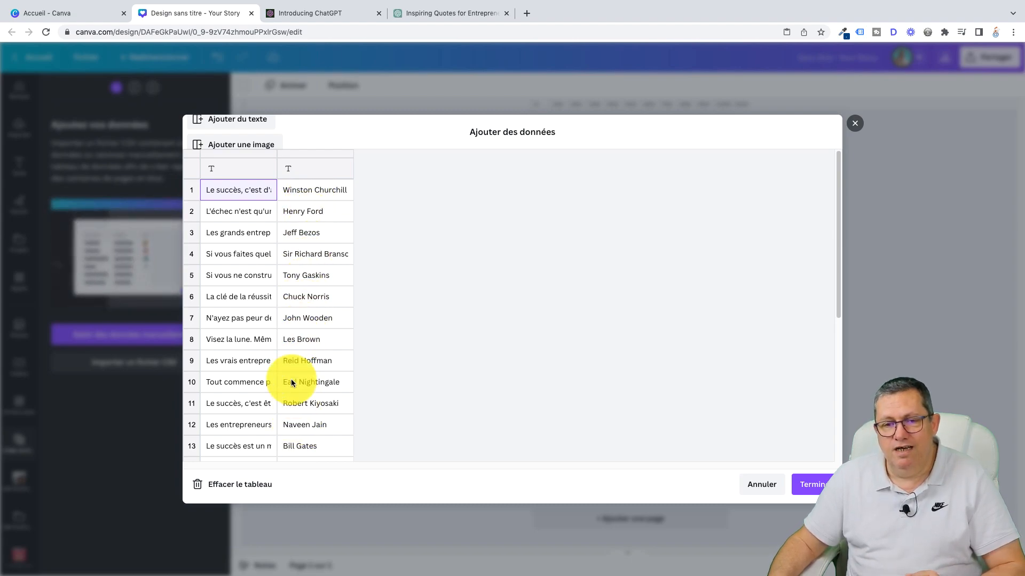
# Name the data columns "Citation" and "Auteur", check the pasted rows and finish the data entry.
pyautogui.click(233, 169)
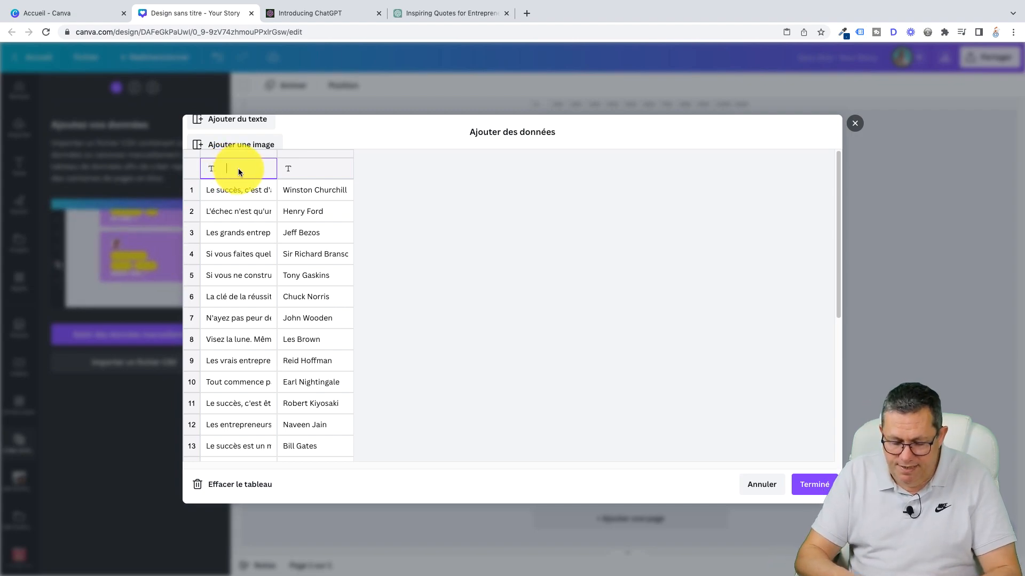
pyautogui.write('Citation')
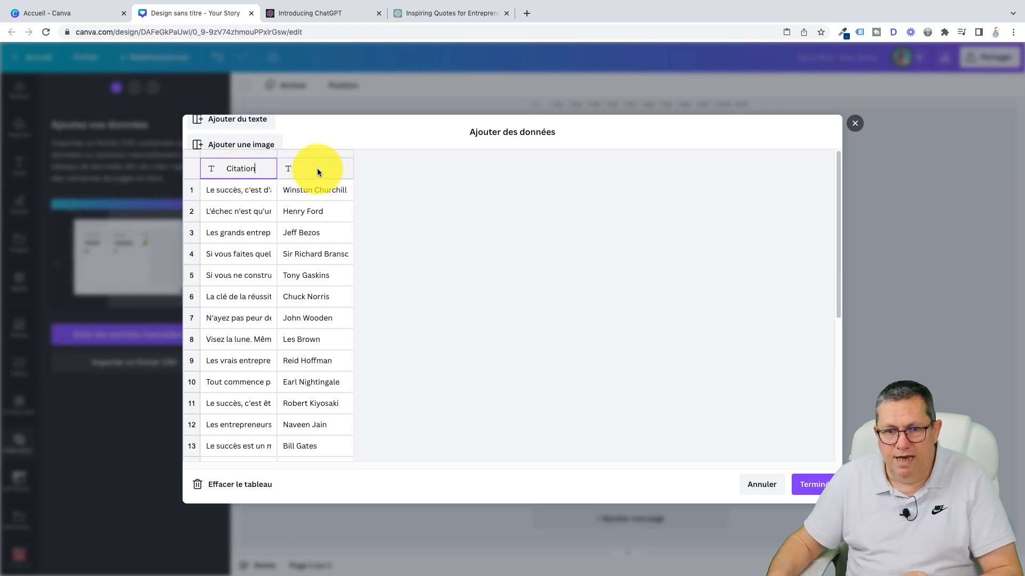
pyautogui.write('Au')
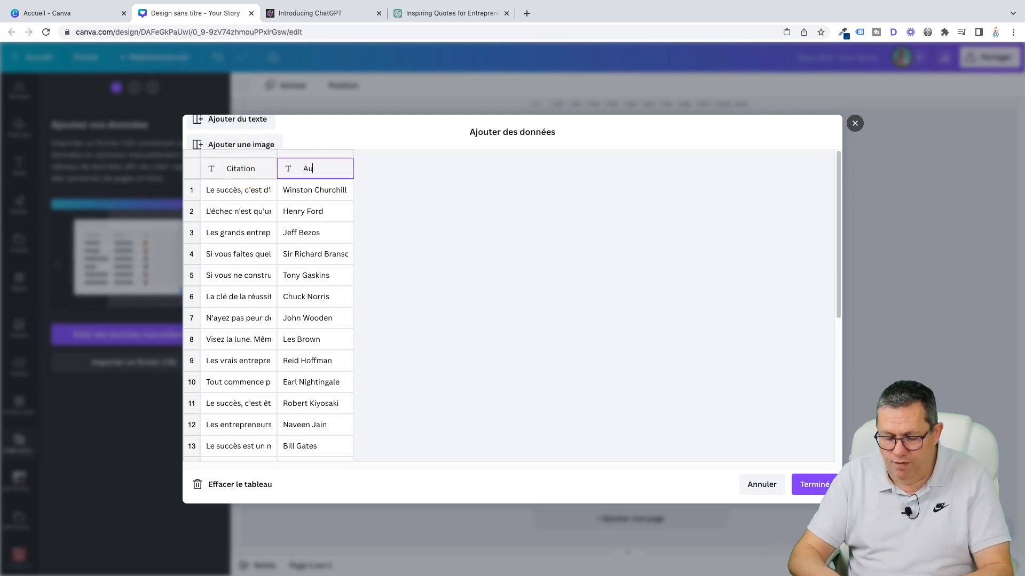
pyautogui.write('teur')
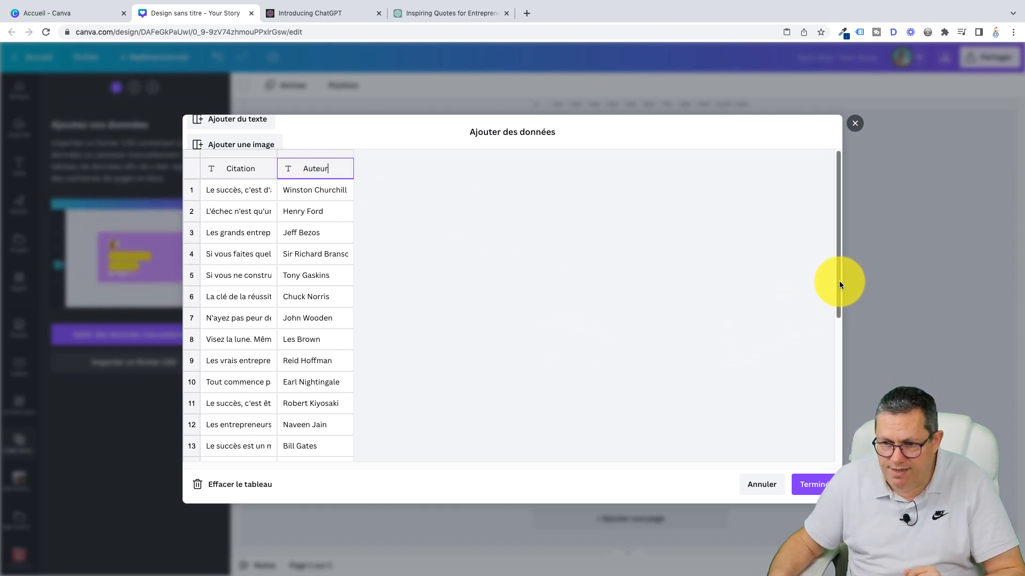
pyautogui.scroll(-2, 840, 304)
pyautogui.scroll(-10, 841, 329)
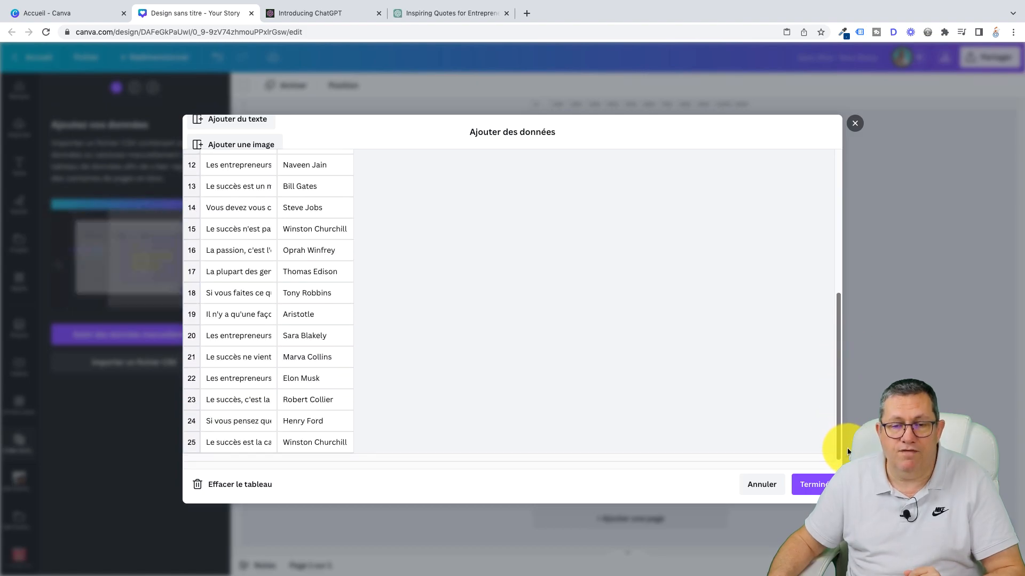
pyautogui.scroll(4, 854, 265)
pyautogui.scroll(4, 855, 250)
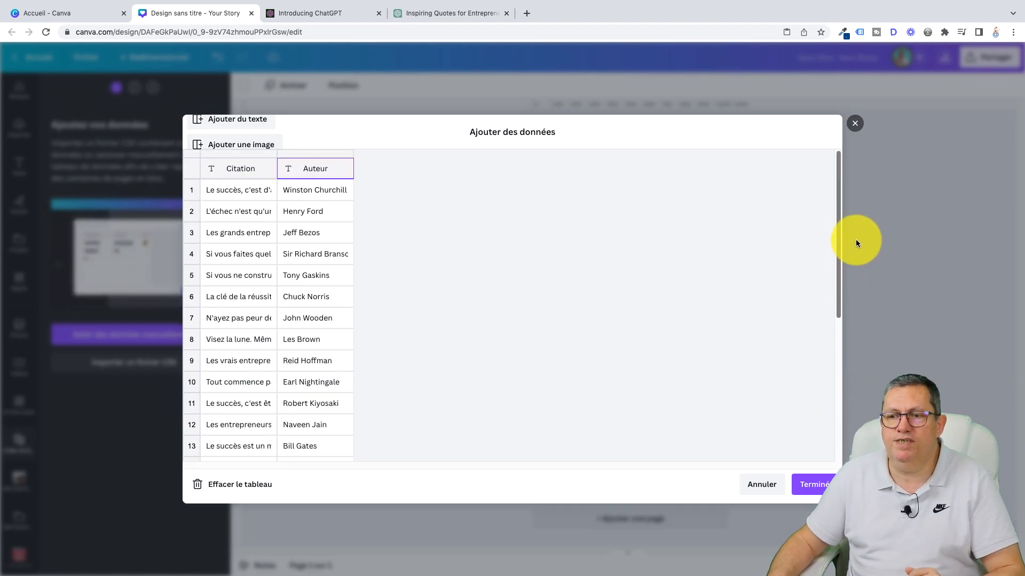
pyautogui.click(814, 484)
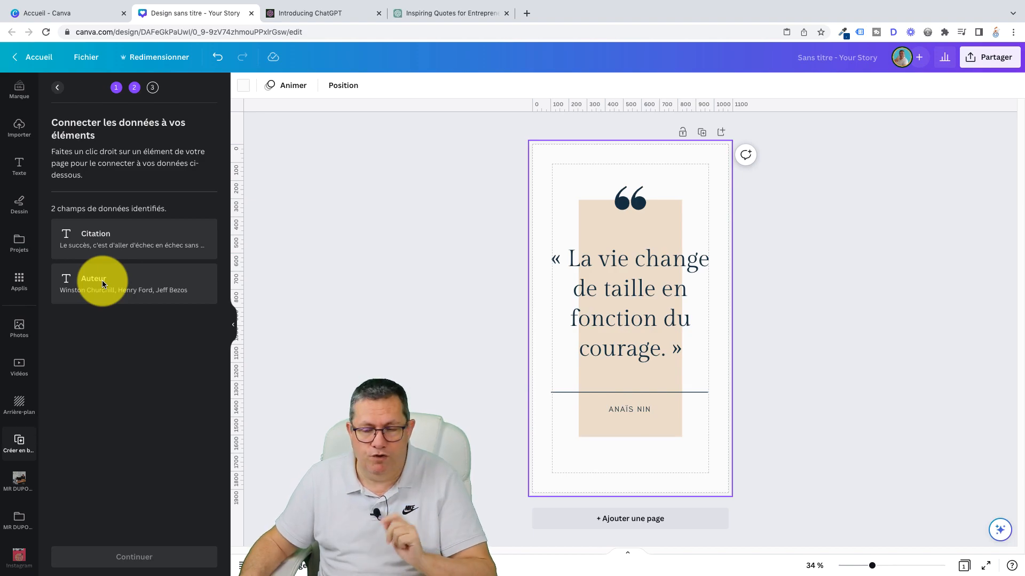
# Connect the story's large quote text to the Citation field and the author name below the line to the Auteur field.
pyautogui.click(628, 297)
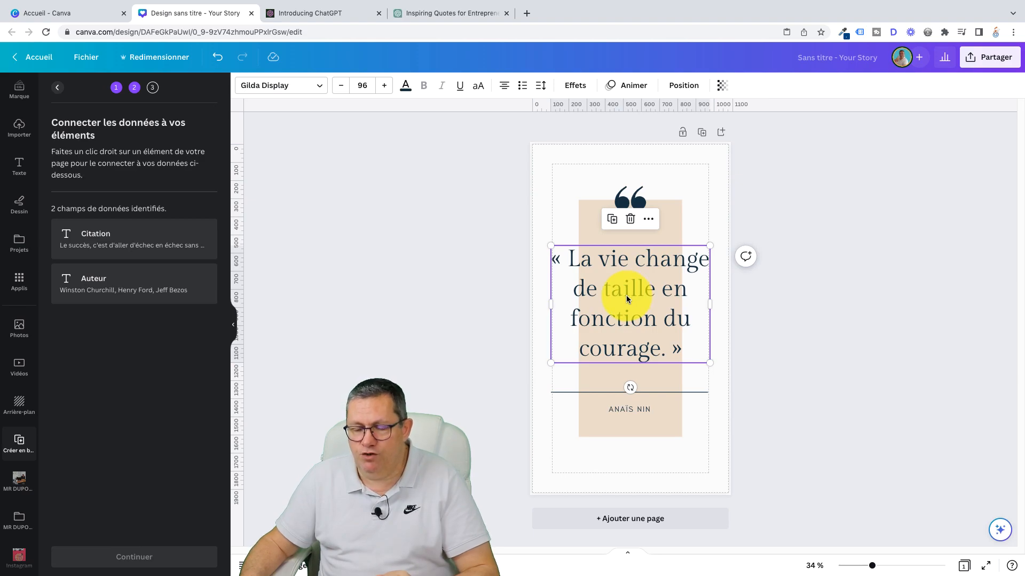
pyautogui.rightClick(627, 298)
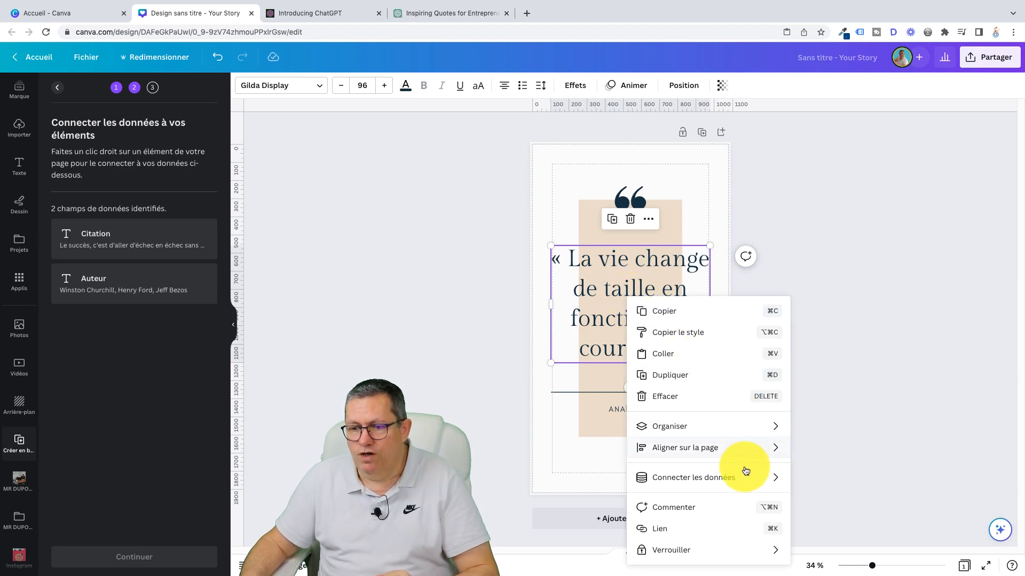
pyautogui.moveTo(745, 477)
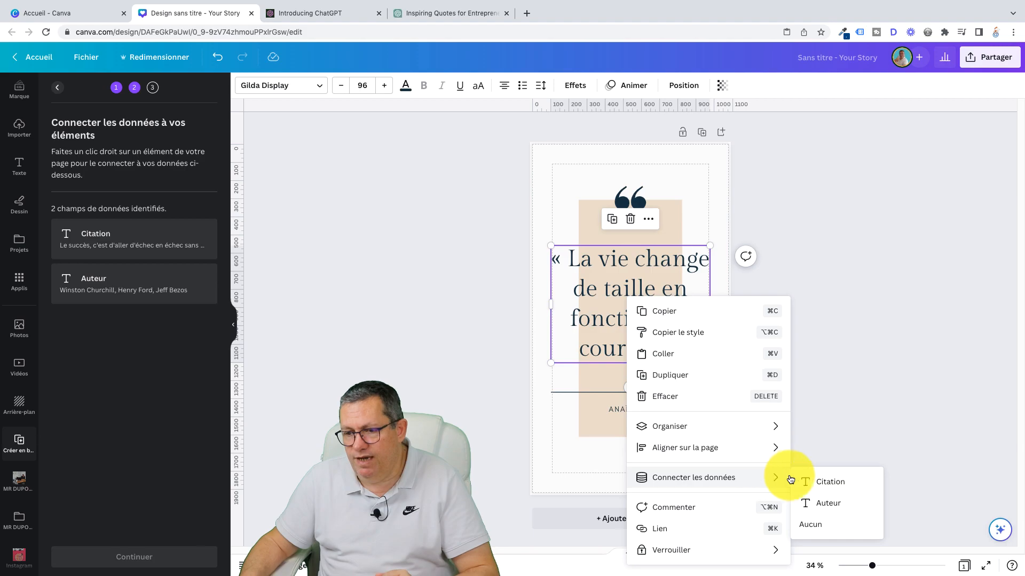
pyautogui.click(842, 482)
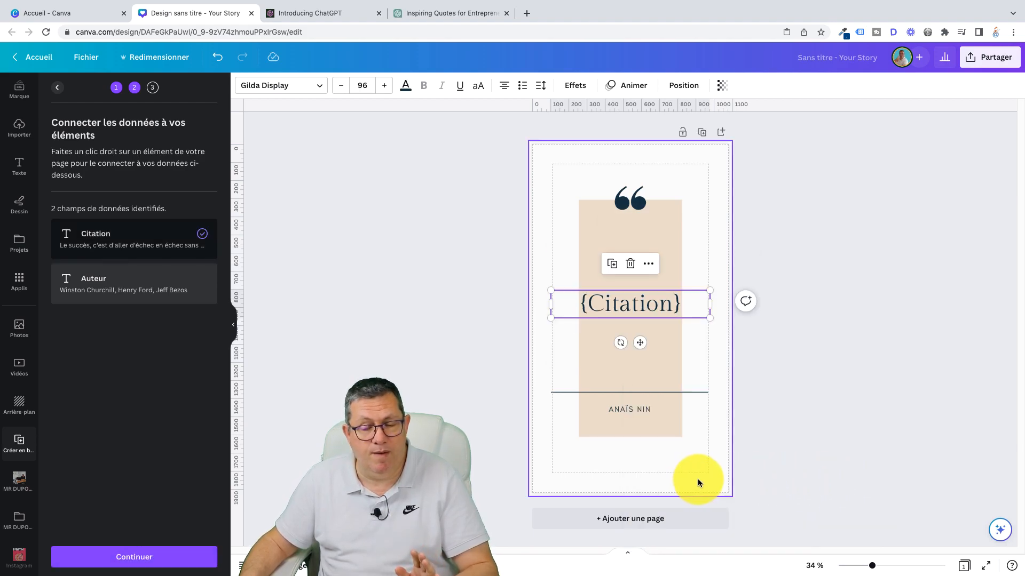
pyautogui.click(626, 412)
pyautogui.rightClick(628, 413)
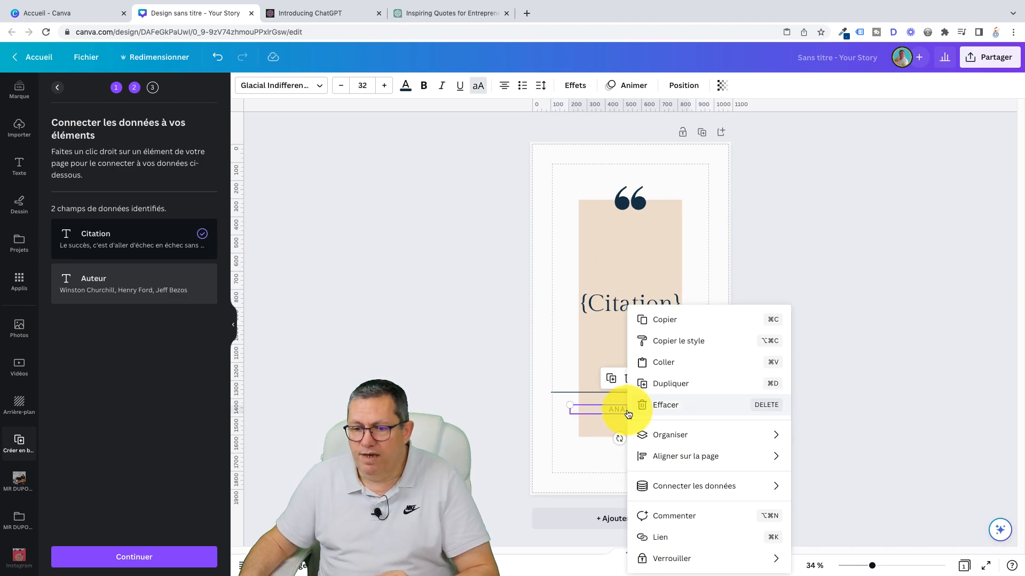
pyautogui.moveTo(728, 488)
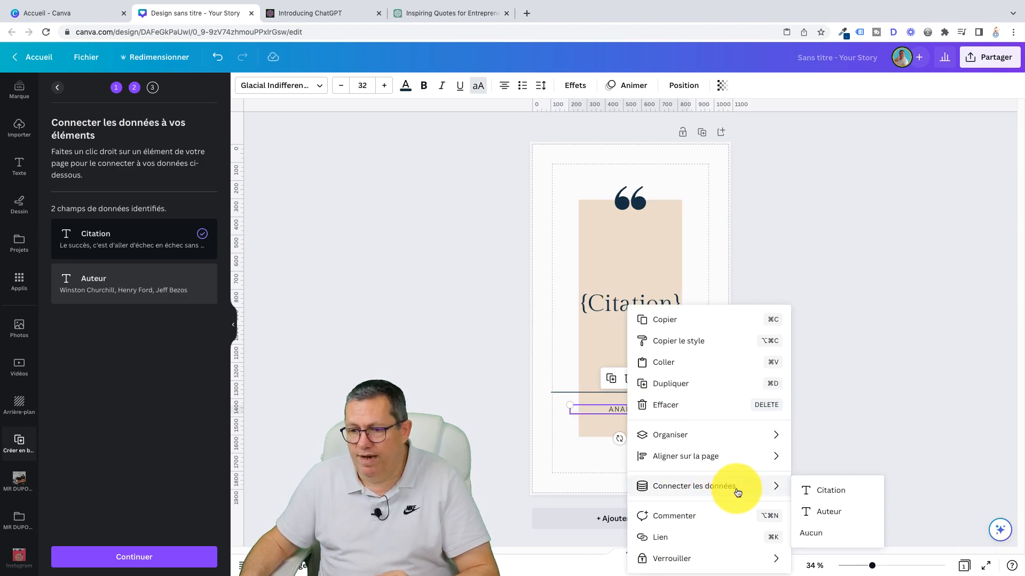
pyautogui.click(829, 512)
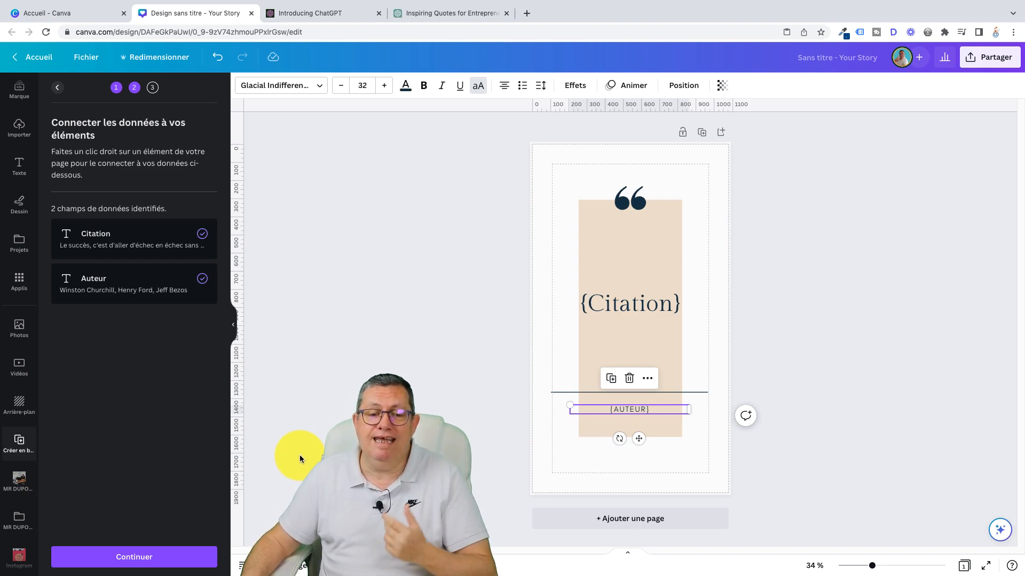
# Continue to the data application stage and generate the pages with all quote rows selected.
pyautogui.click(124, 558)
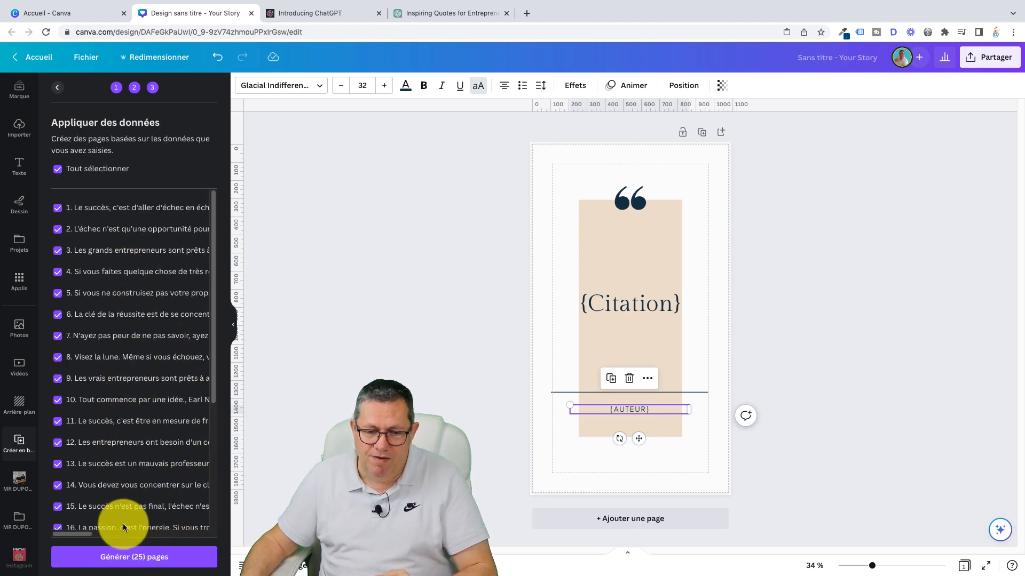
pyautogui.click(139, 559)
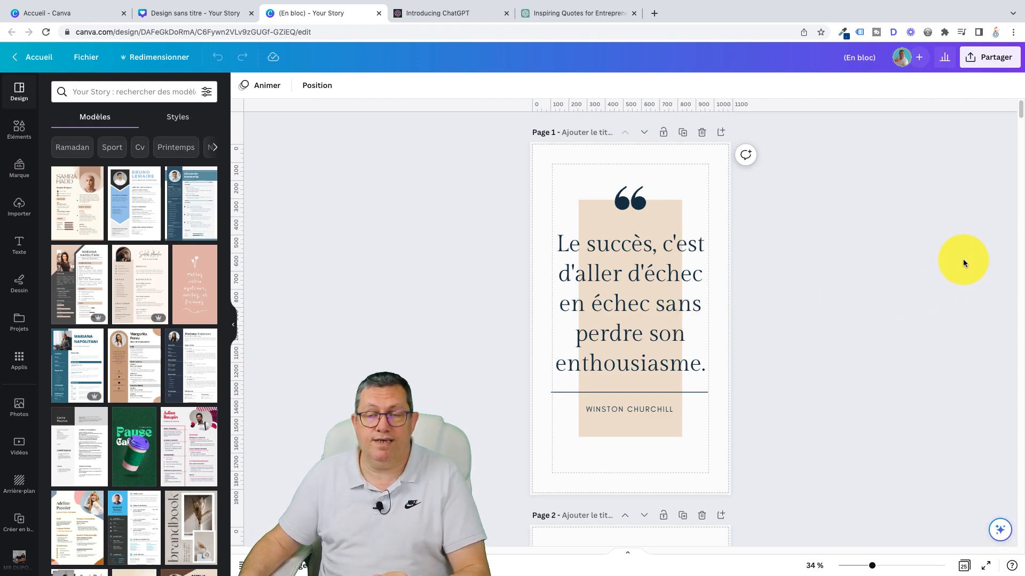
# Reduce the quote text on page 2 to font size 85 so it clears the quotation mark and author line.
pyautogui.moveTo(1019, 116)
pyautogui.mouseDown()
pyautogui.moveTo(1020, 165)
pyautogui.moveTo(1021, 115)
pyautogui.moveTo(1021, 129)
pyautogui.mouseUp()
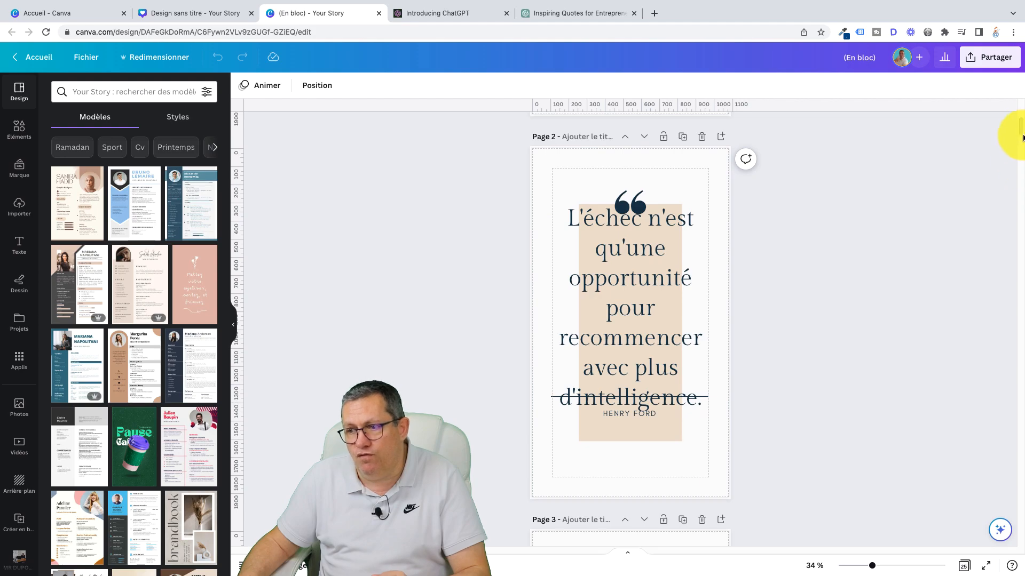
pyautogui.moveTo(1022, 132)
pyautogui.mouseDown()
pyautogui.moveTo(1022, 174)
pyautogui.moveTo(1022, 114)
pyautogui.moveTo(1022, 129)
pyautogui.mouseUp()
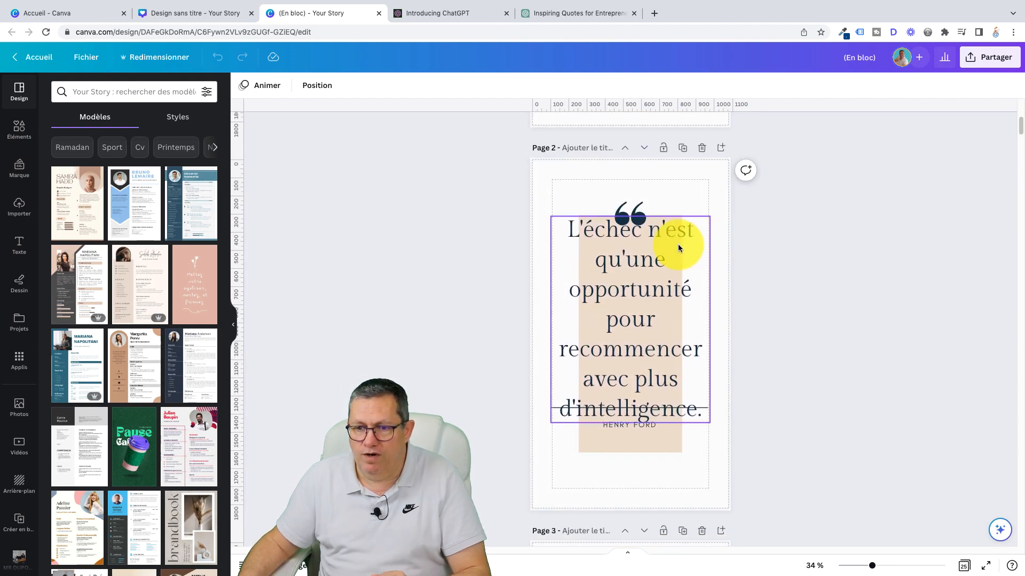
pyautogui.click(676, 244)
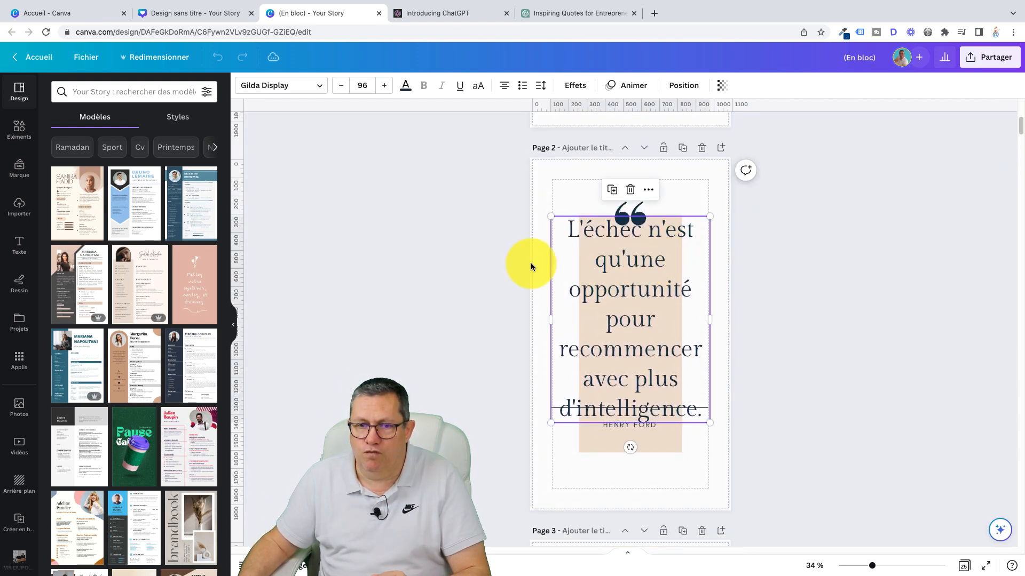
pyautogui.click(344, 89)
pyautogui.click(344, 88)
pyautogui.click(344, 88)
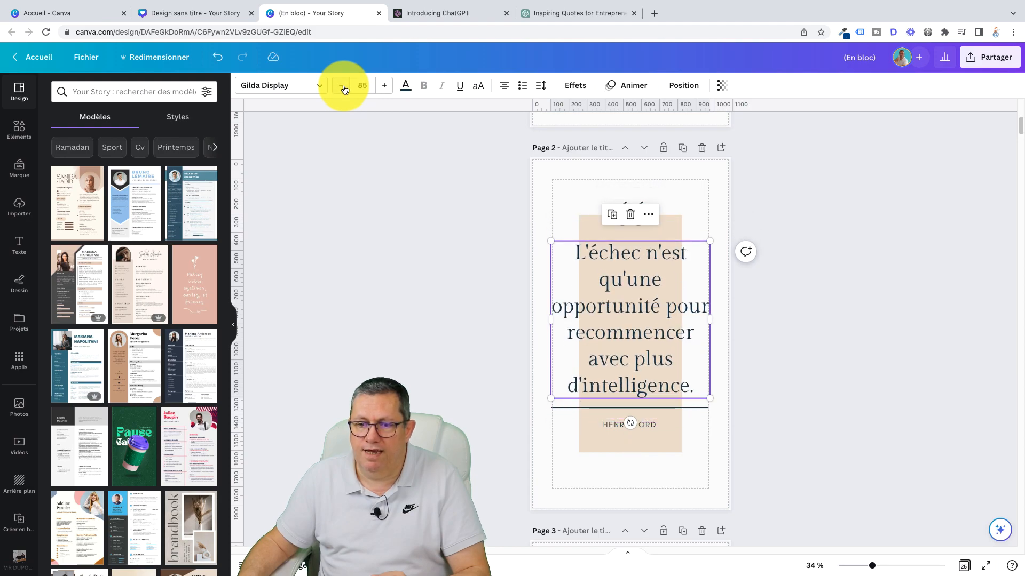
# Reduce the quote text on page 3 to font size 83 so it fits above the author line.
pyautogui.moveTo(1020, 134); pyautogui.dragTo(1020, 152)
pyautogui.click(623, 309)
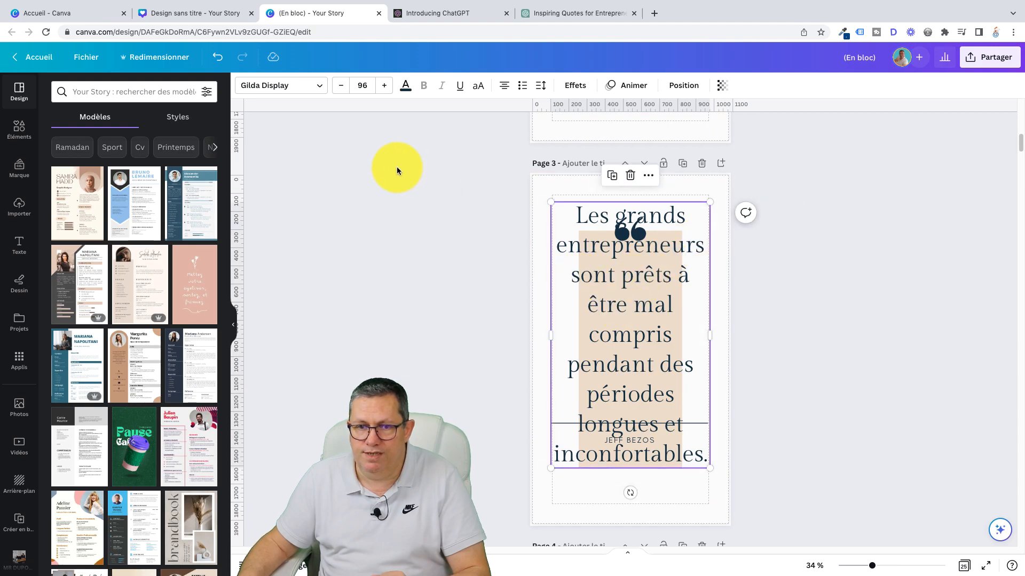
pyautogui.click(340, 93)
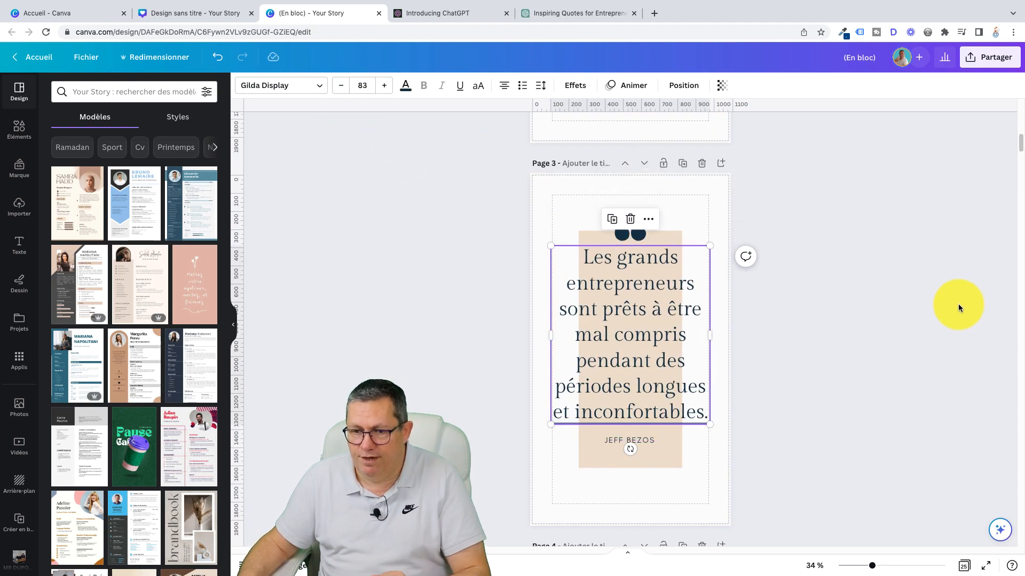
# Review all generated pages in the grid overview, then return to the normal page view.
pyautogui.moveTo(1020, 140); pyautogui.dragTo(1014, 110)
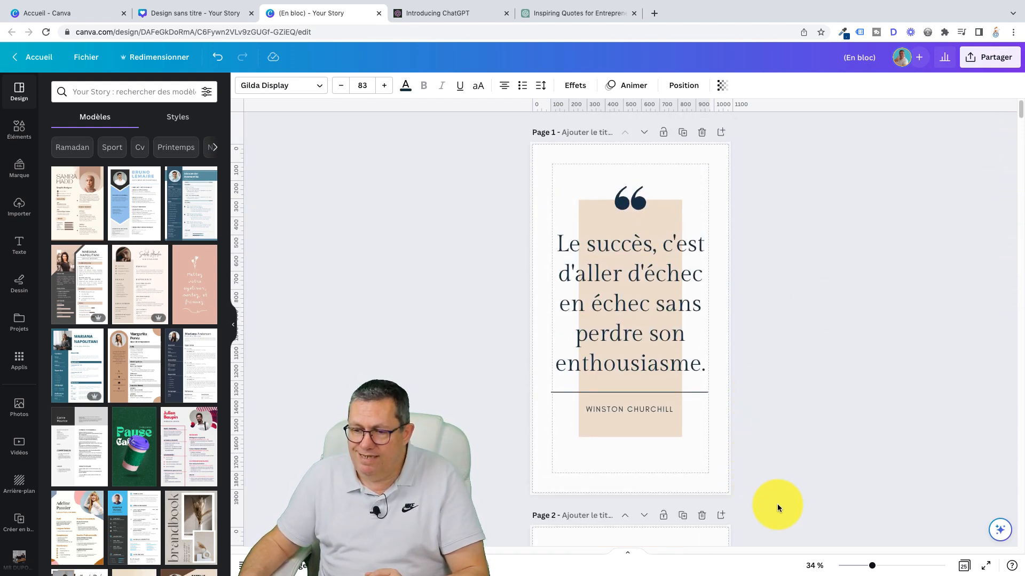
pyautogui.click(964, 566)
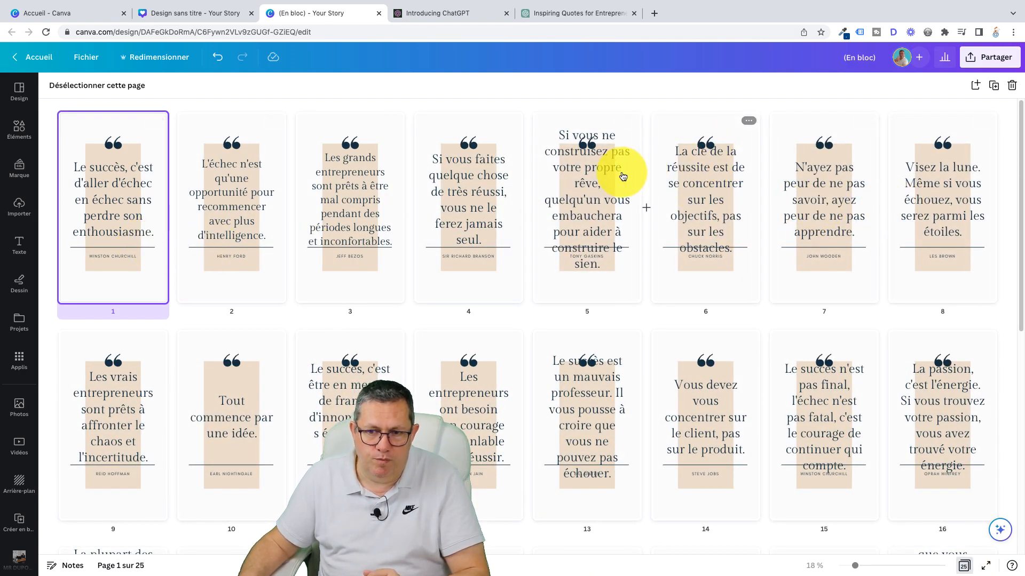
pyautogui.moveTo(656, 212)
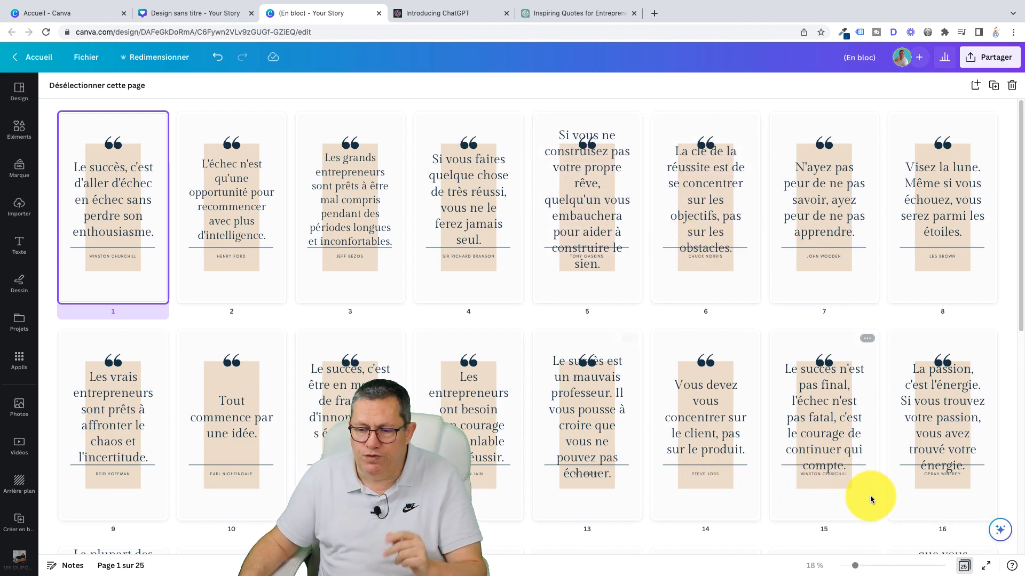
pyautogui.click(970, 569)
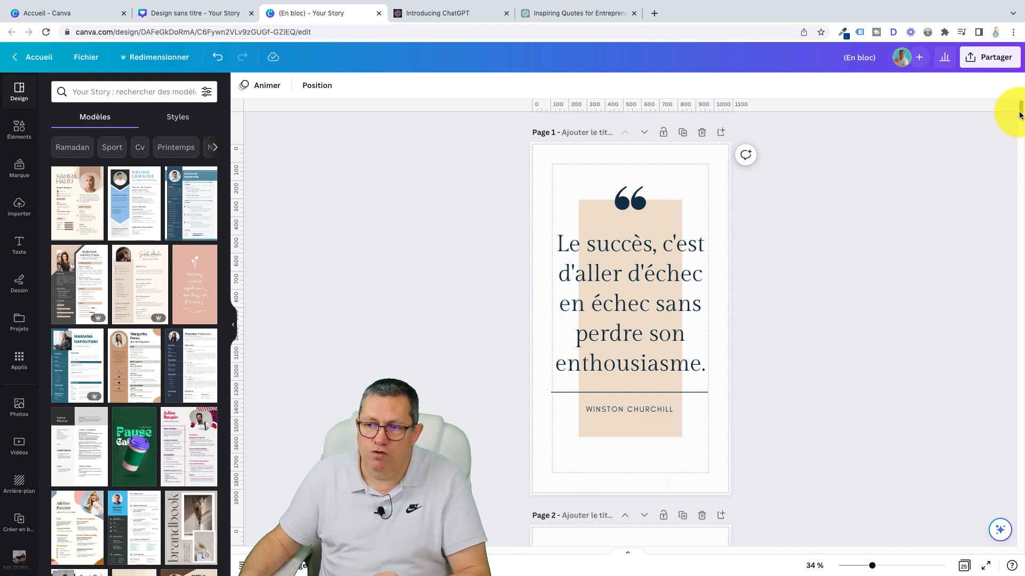
# Apply the brand colour palette to page 2 only, giving it a beige background and a near-white rectangle.
pyautogui.scroll(-8, 1019, 115)
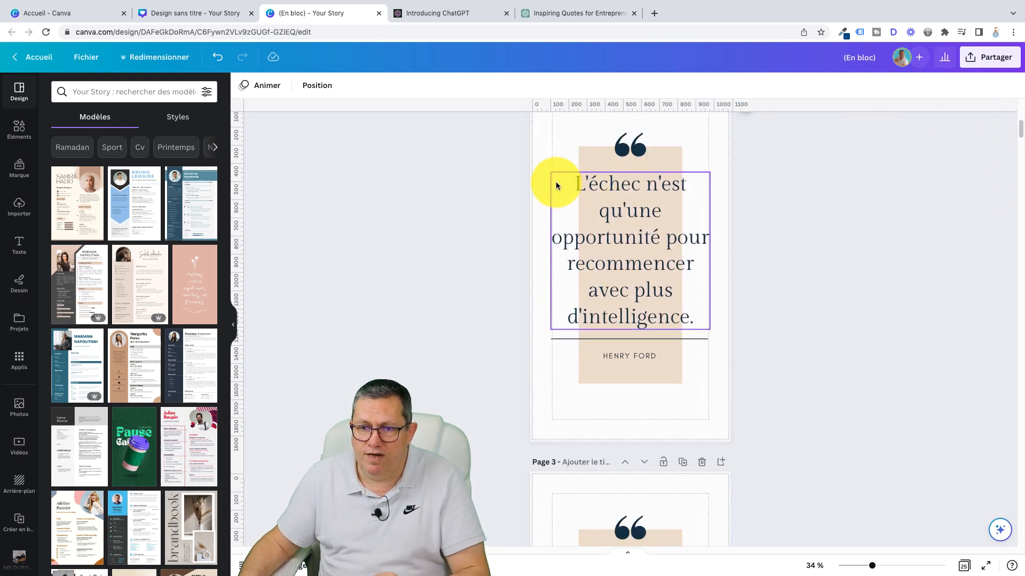
pyautogui.click(542, 160)
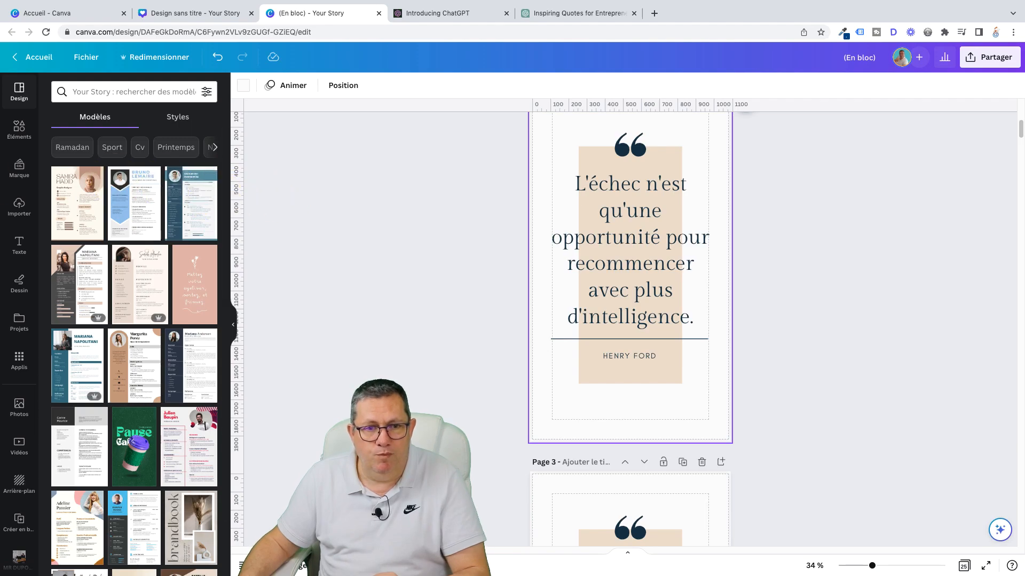
pyautogui.click(177, 117)
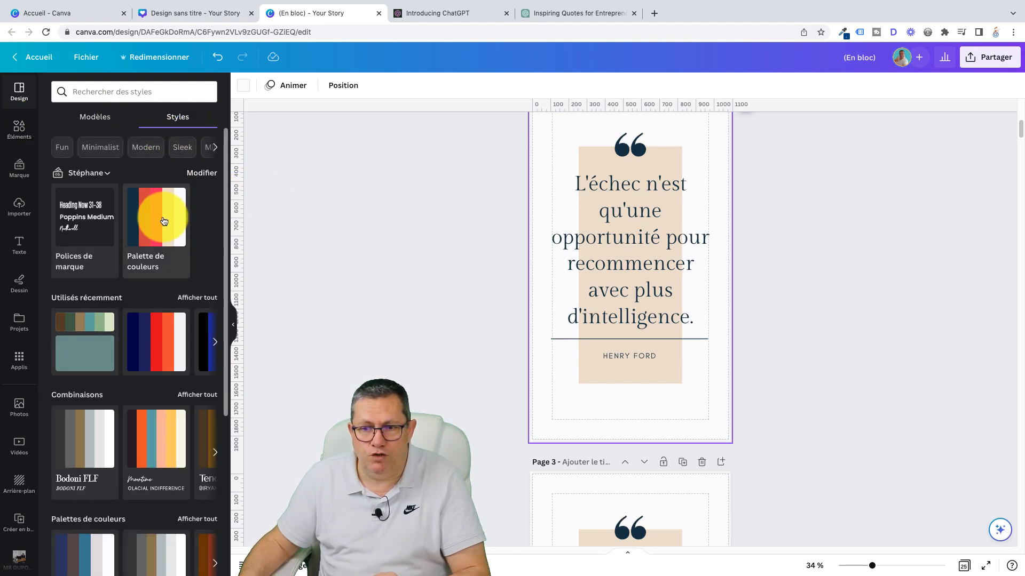
pyautogui.click(164, 221)
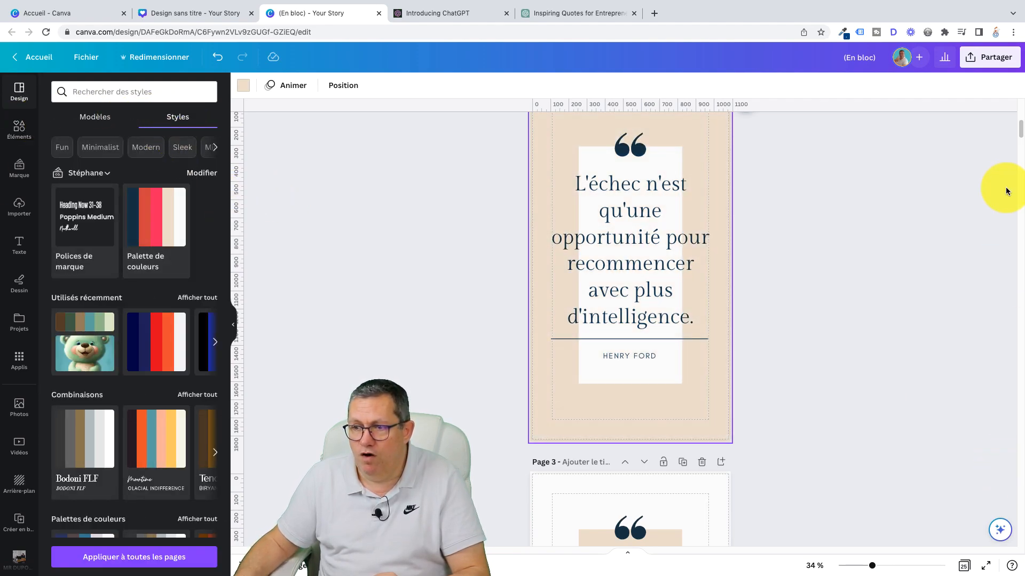
pyautogui.moveTo(1020, 135); pyautogui.dragTo(1020, 115)
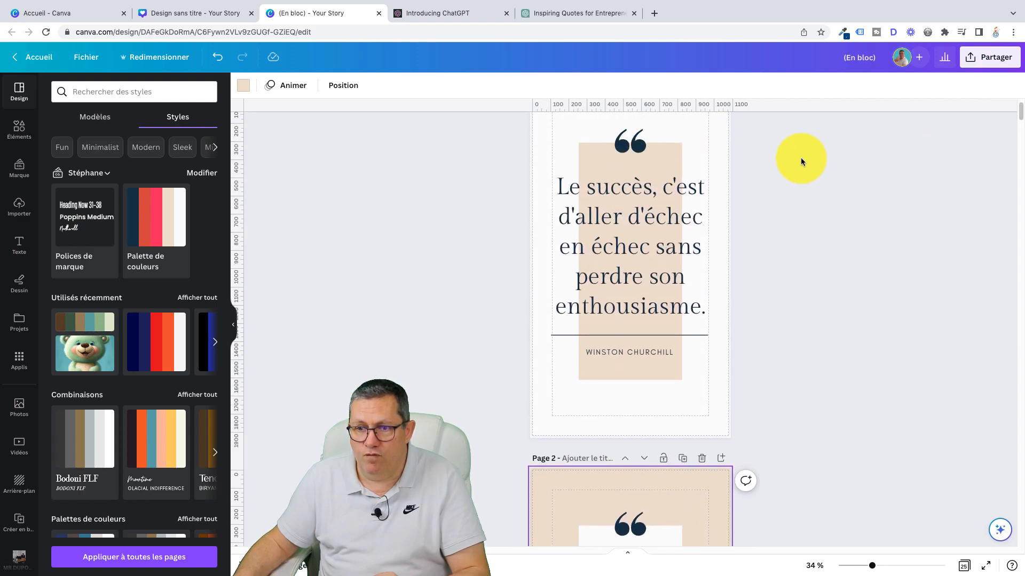
# Apply the brand colour palette to page 3 only, shuffling it to a pink-red background, white rectangle and beige quotation mark.
pyautogui.moveTo(1022, 113); pyautogui.dragTo(1020, 140)
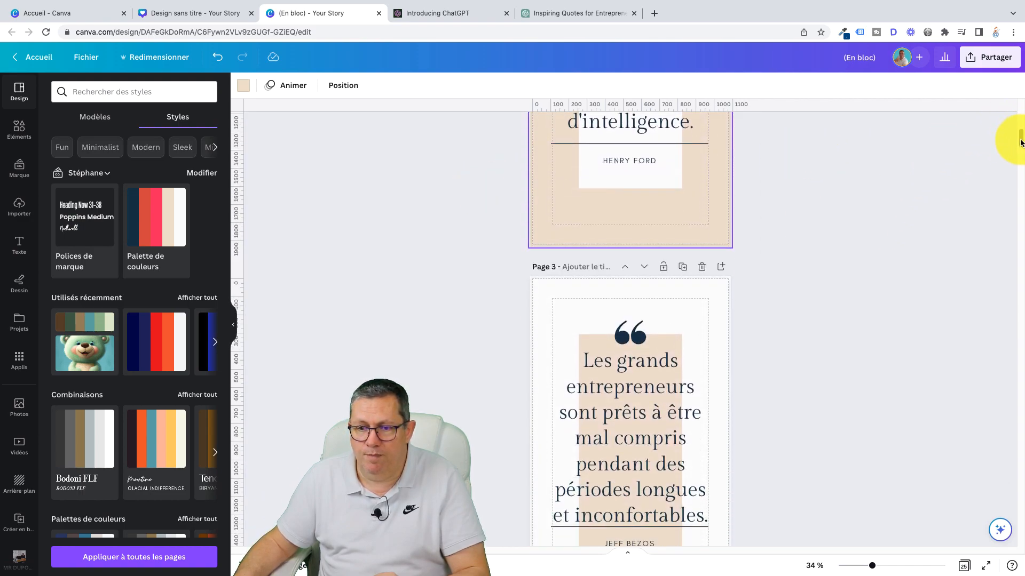
pyautogui.click(154, 231)
pyautogui.click(156, 232)
pyautogui.click(157, 232)
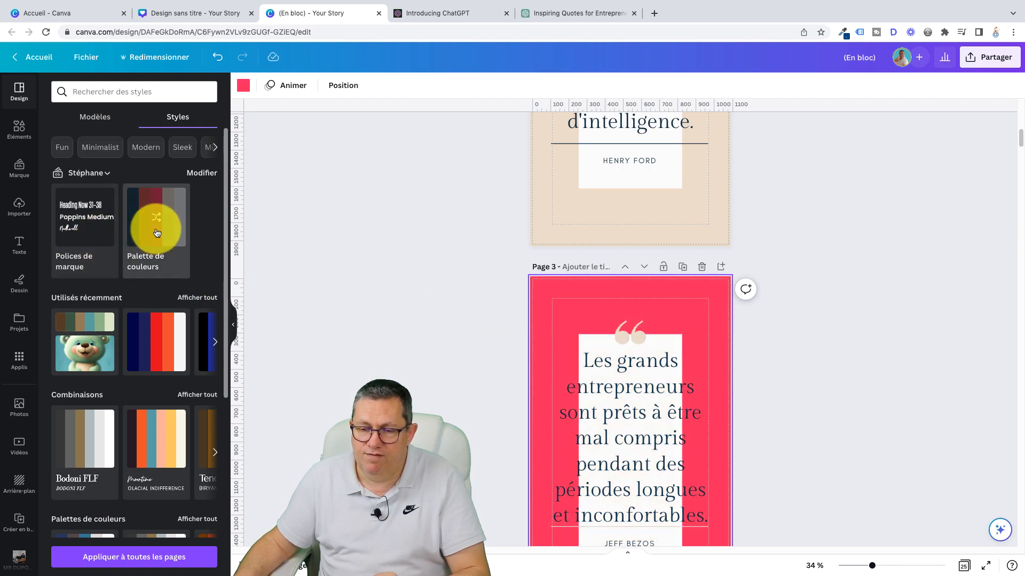
# Check the recoloured pages among all pages in the grid overview, then return to page 1 in the normal view.
pyautogui.moveTo(1020, 147); pyautogui.dragTo(1019, 167)
pyautogui.click(964, 565)
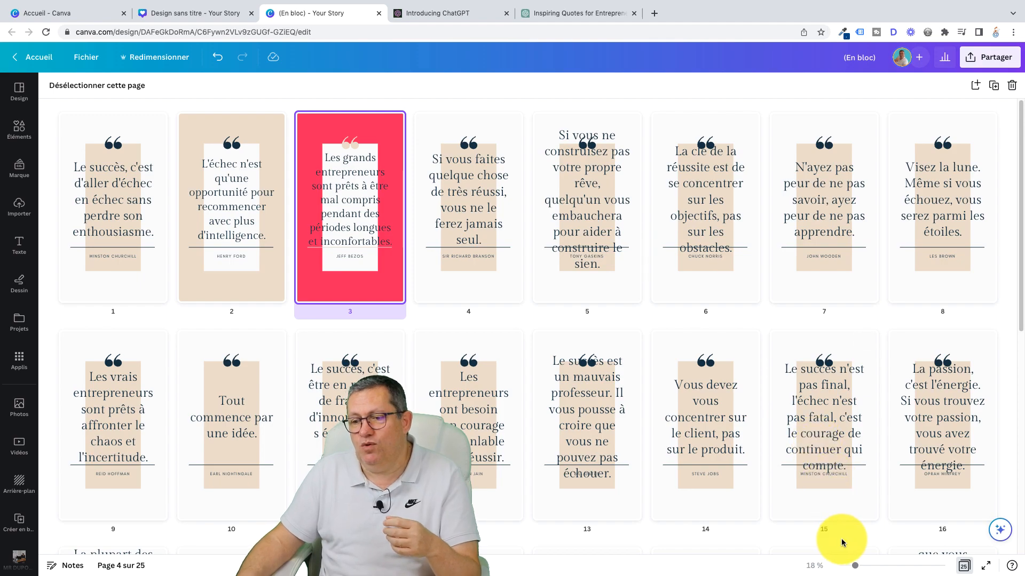
pyautogui.click(963, 566)
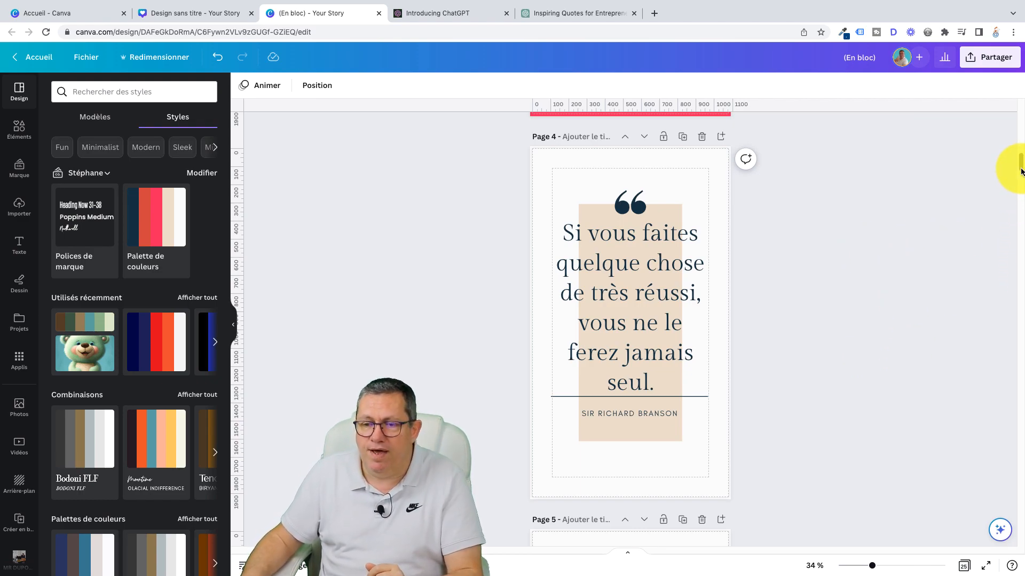
pyautogui.moveTo(1021, 171); pyautogui.dragTo(1019, 106)
pyautogui.click(615, 205)
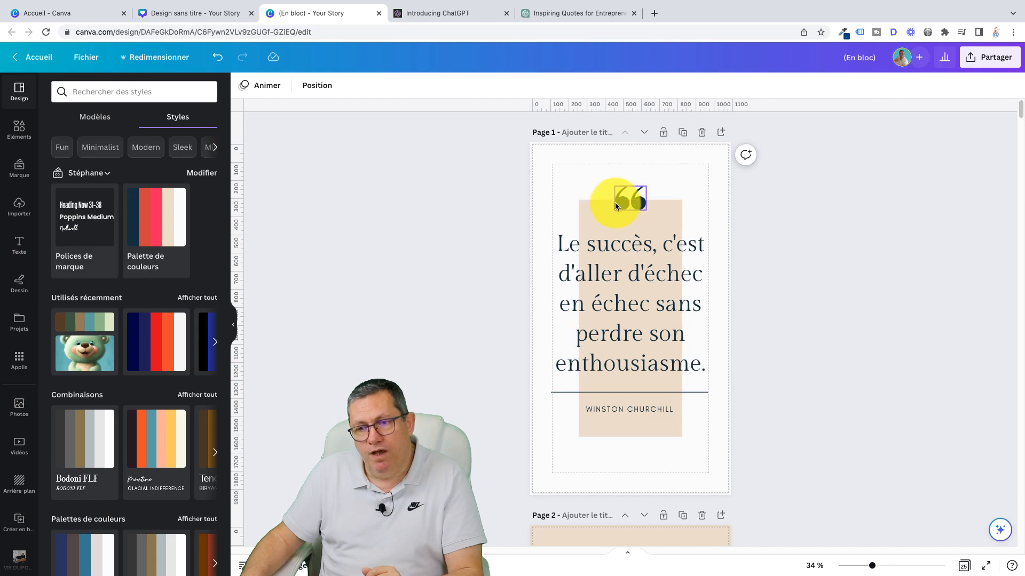
# Examine the PNG download options and the page selection for the design, then close them without downloading.
pyautogui.click(995, 60)
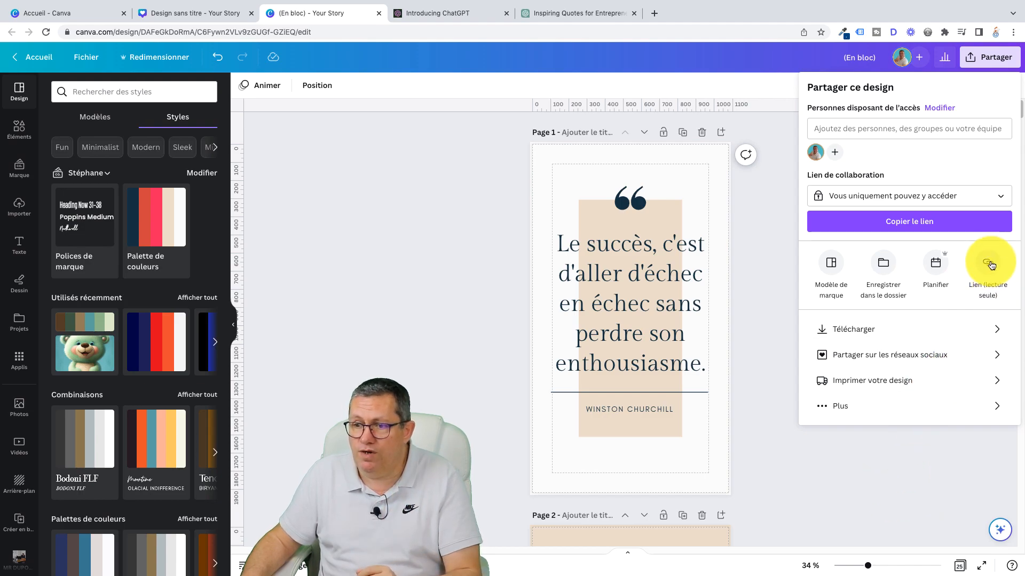
pyautogui.click(998, 331)
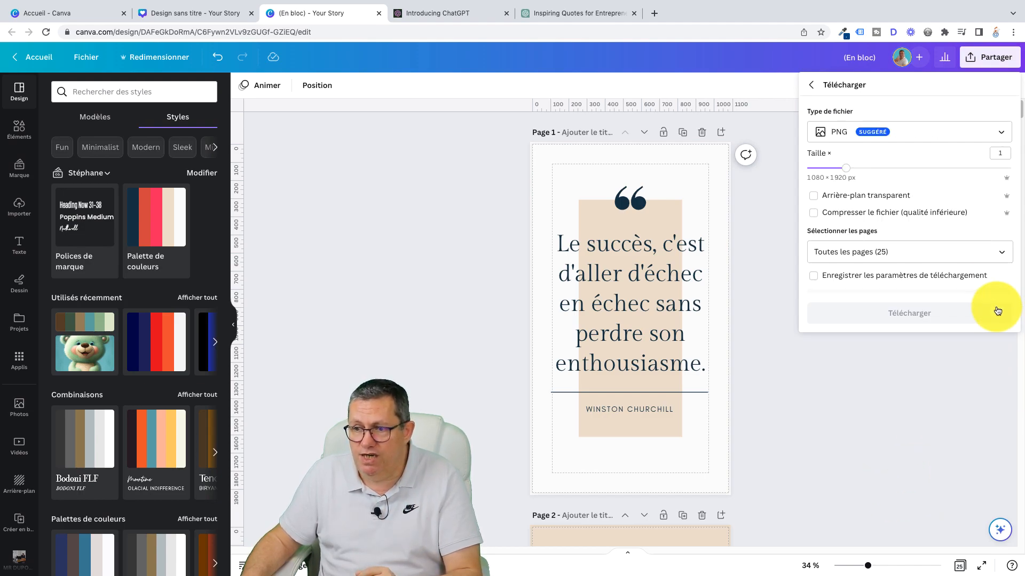
pyautogui.click(999, 254)
pyautogui.click(992, 283)
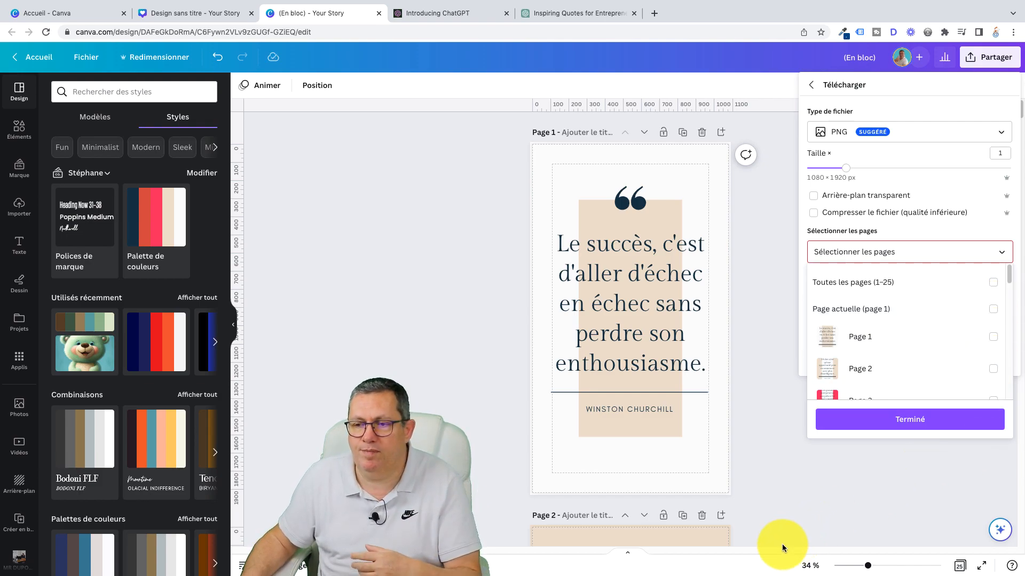
pyautogui.click(766, 461)
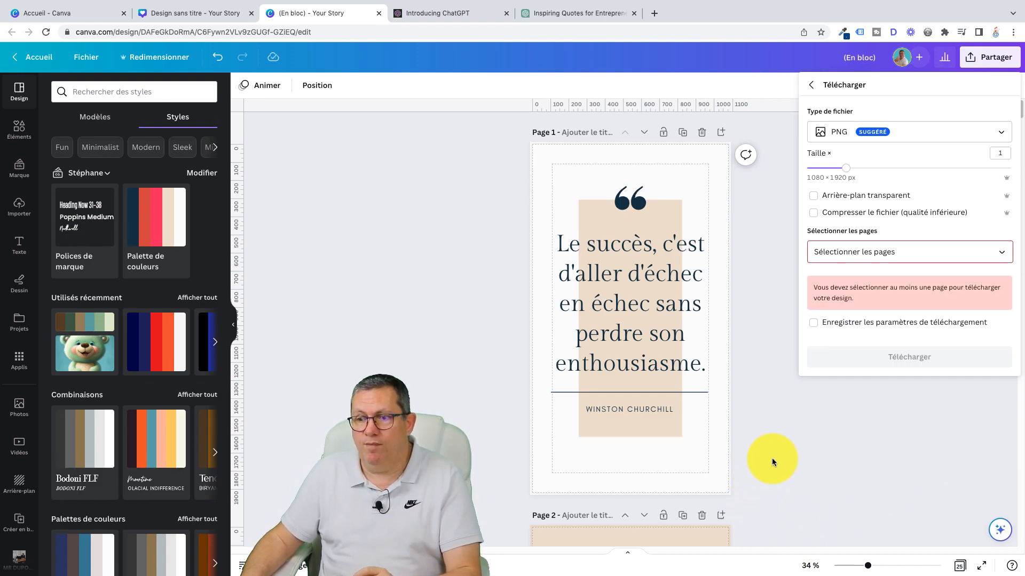
pyautogui.click(988, 57)
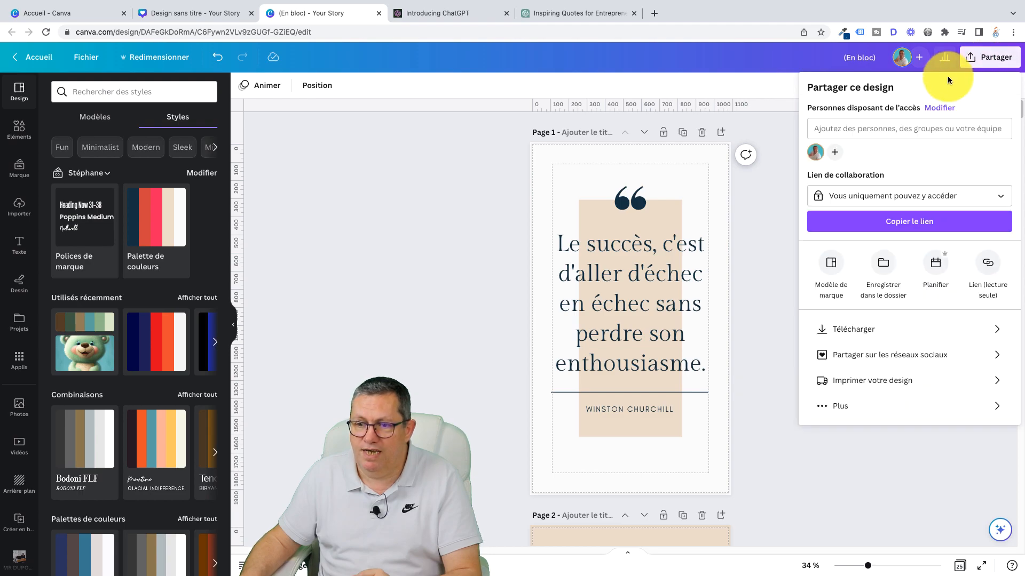
pyautogui.click(334, 235)
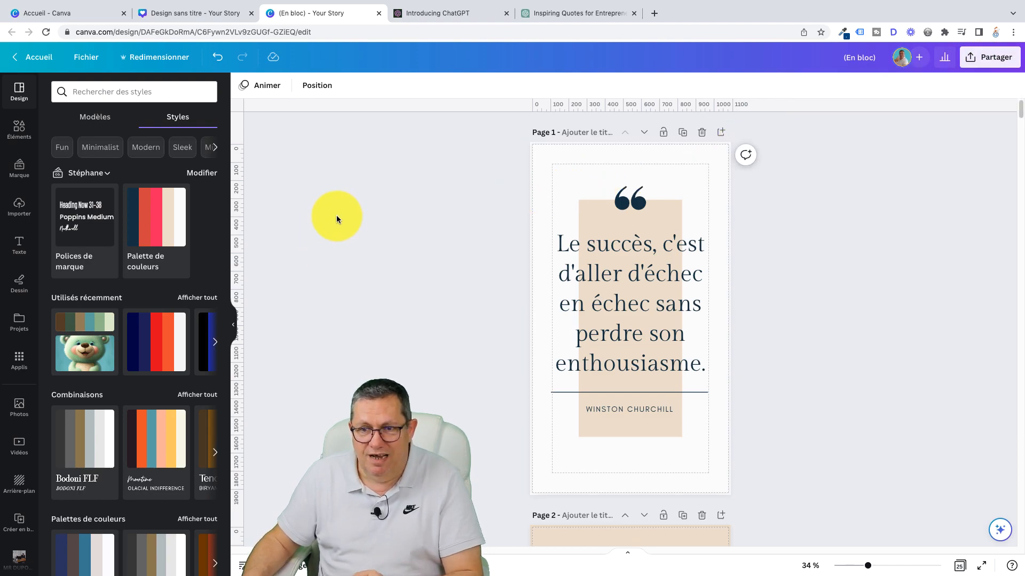
# In ChatGPT, copy the 30-quotes table prompt from the Inspiring Quotes conversation and paste it into a new chat.
pyautogui.click(553, 13)
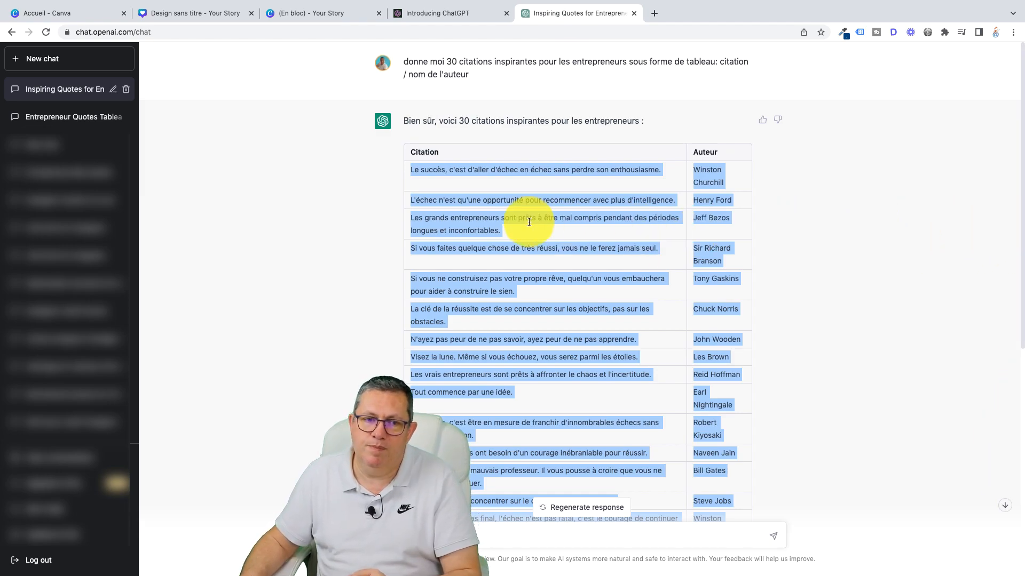
pyautogui.click(87, 53)
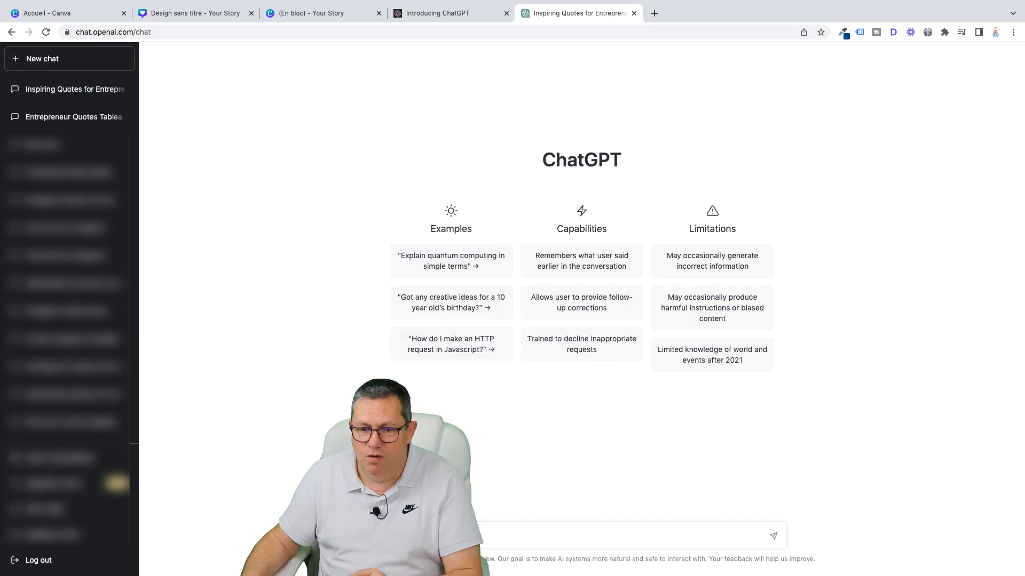
pyautogui.click(85, 88)
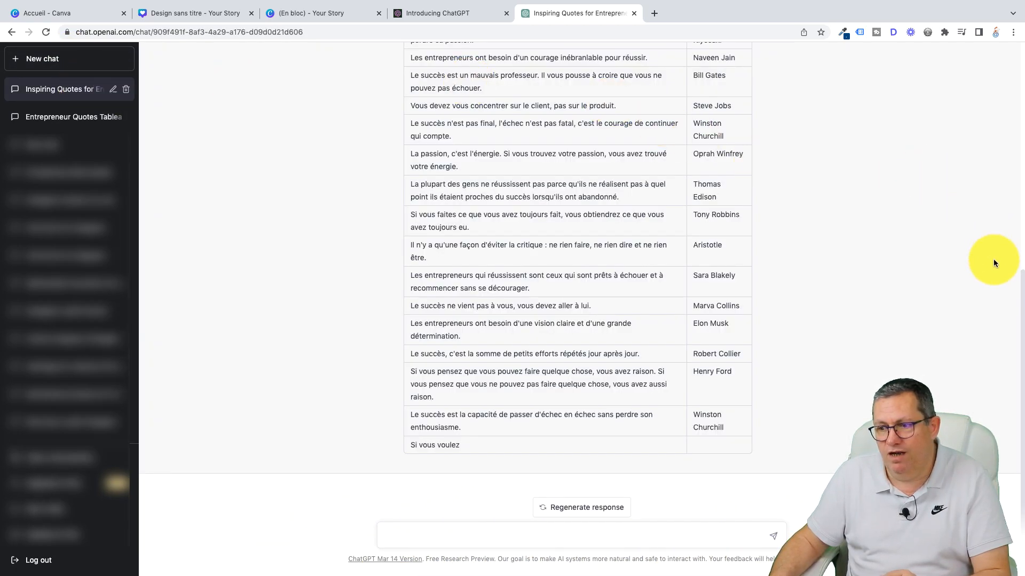
pyautogui.moveTo(1020, 297); pyautogui.dragTo(1022, 60)
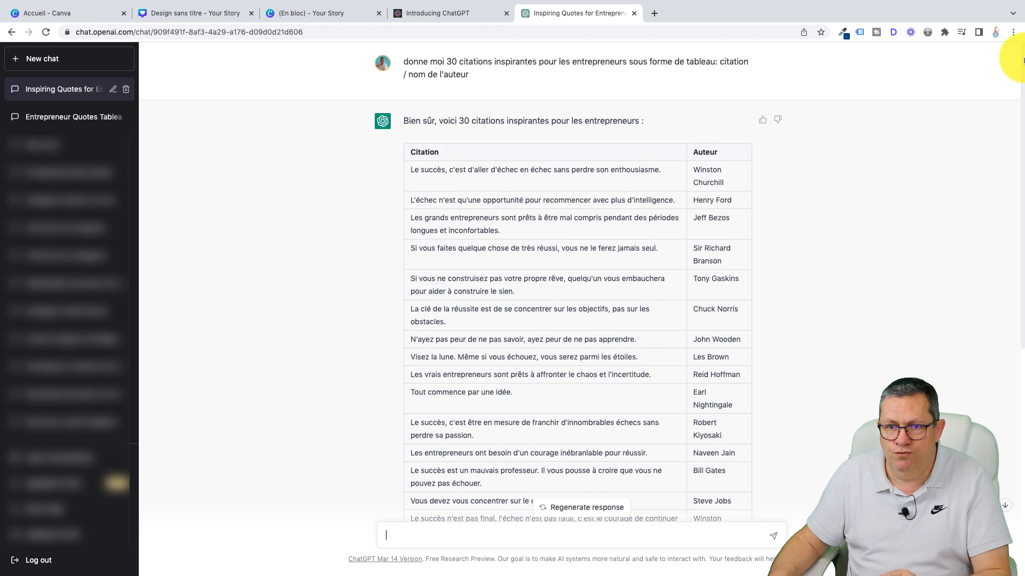
pyautogui.moveTo(405, 63); pyautogui.dragTo(460, 71)
pyautogui.hotkey('ctrl', 'c')
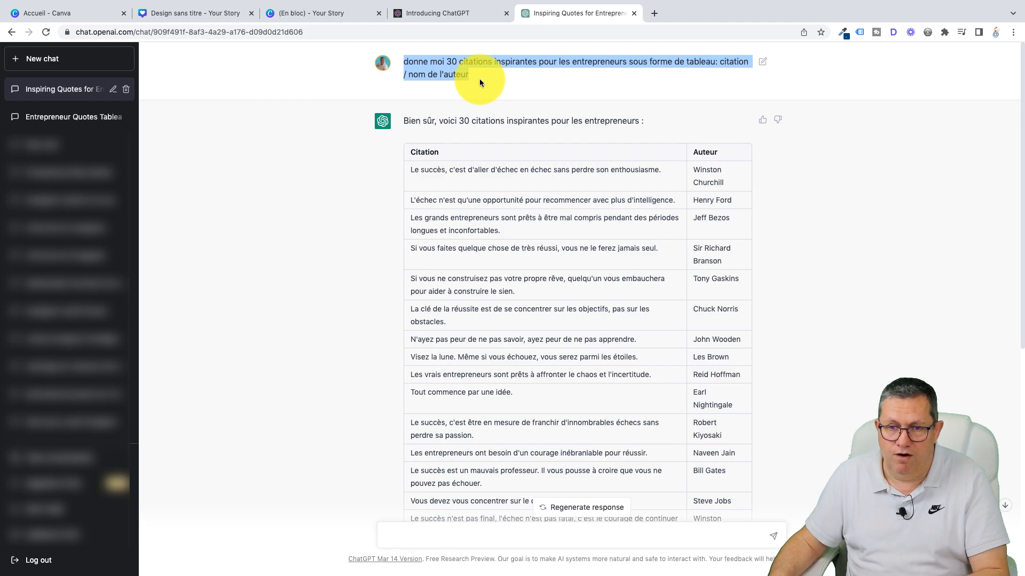
pyautogui.click(57, 61)
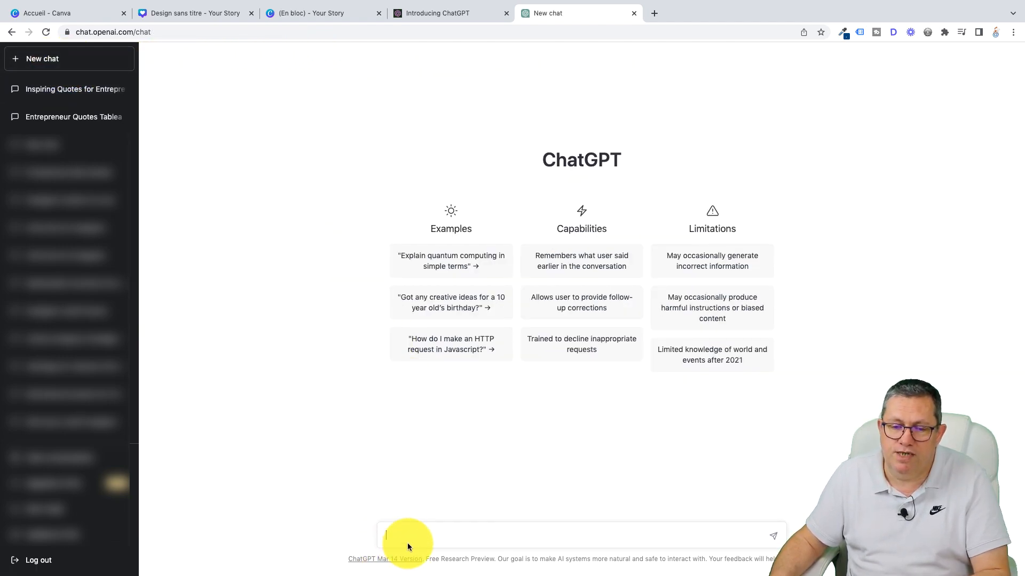
pyautogui.hotkey('ctrl', 'v')
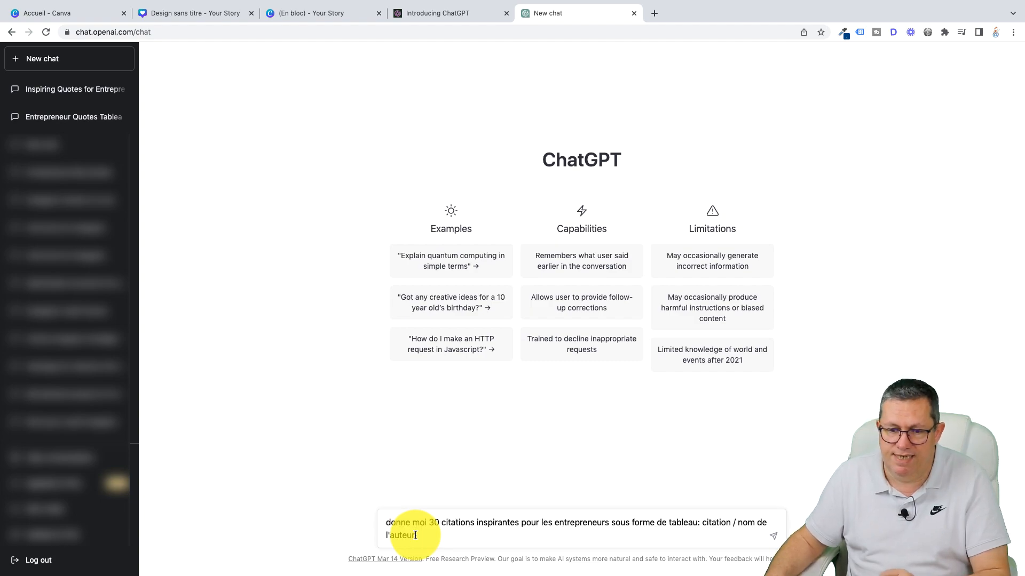
# Reword the prompt's request to "10 recette de cuisine a base de chocolat", keeping the table format.
pyautogui.moveTo(429, 523); pyautogui.dragTo(437, 524)
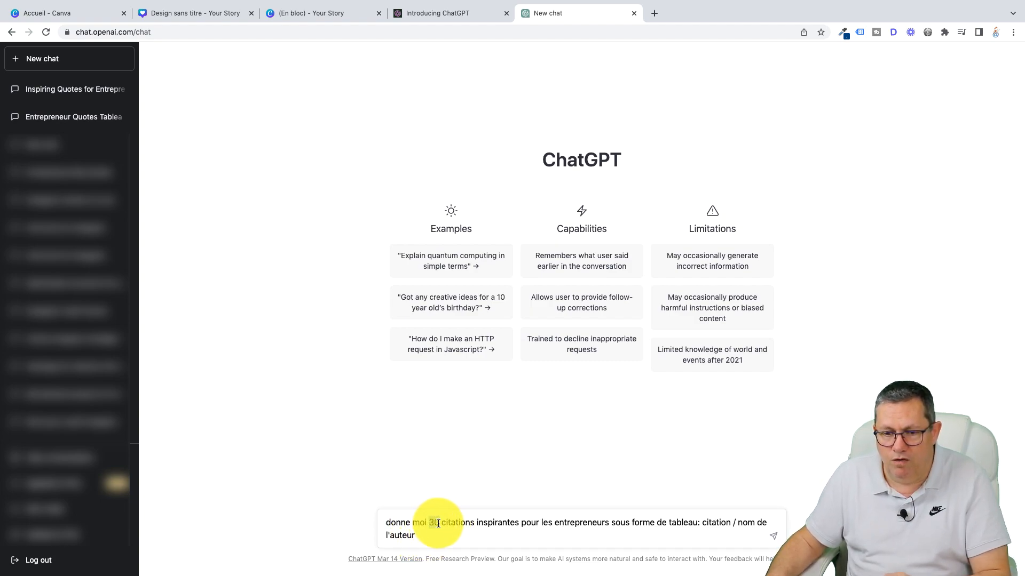
pyautogui.write('10')
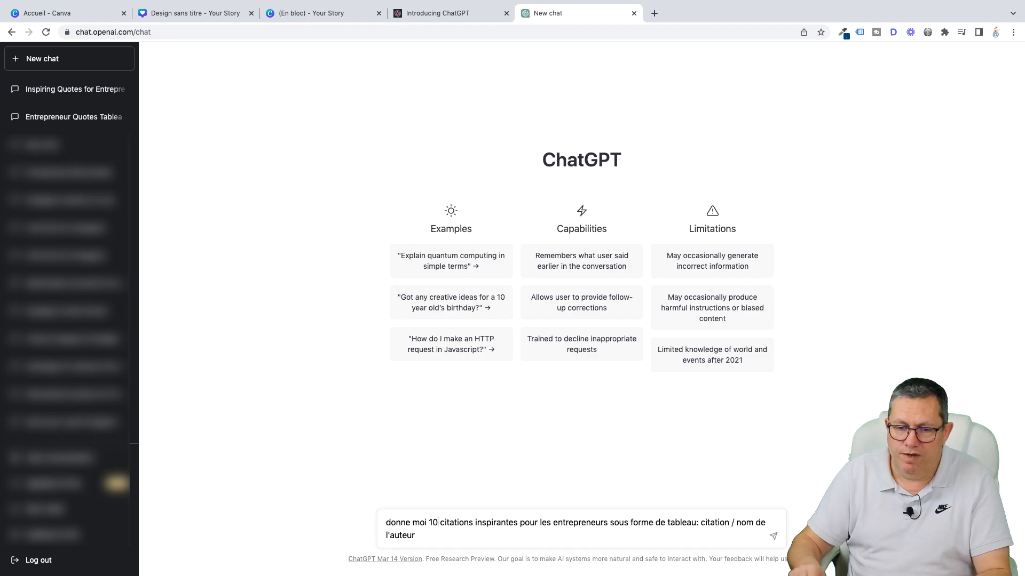
pyautogui.moveTo(440, 524); pyautogui.dragTo(601, 526)
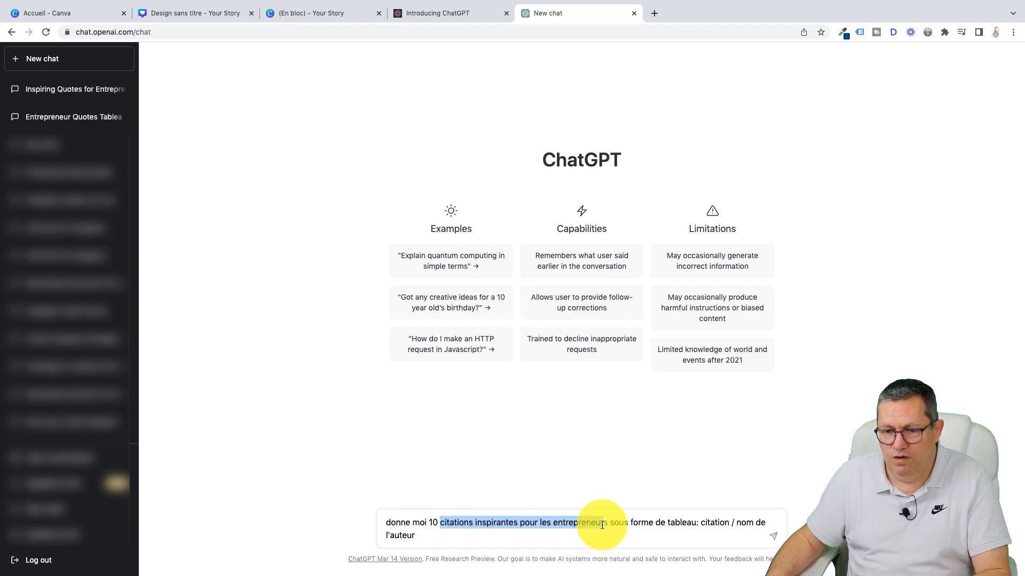
pyautogui.write('r')
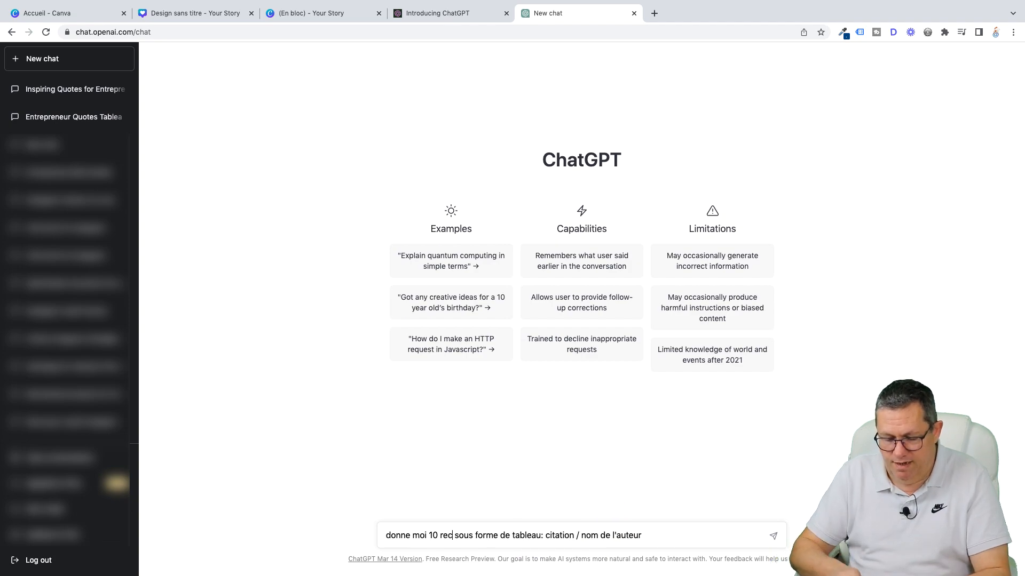
pyautogui.write('ecette de cuisine')
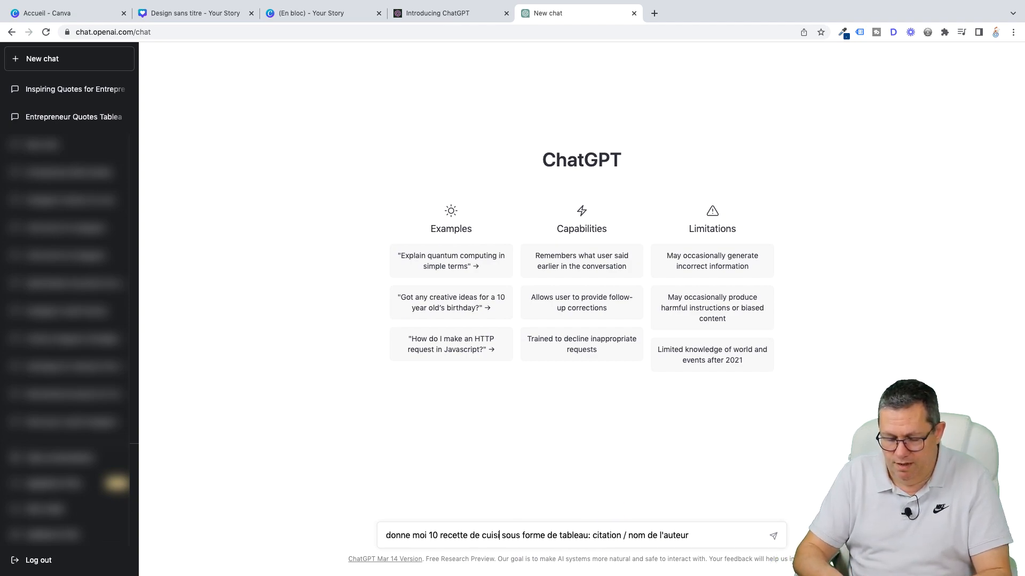
pyautogui.write(' a base de c')
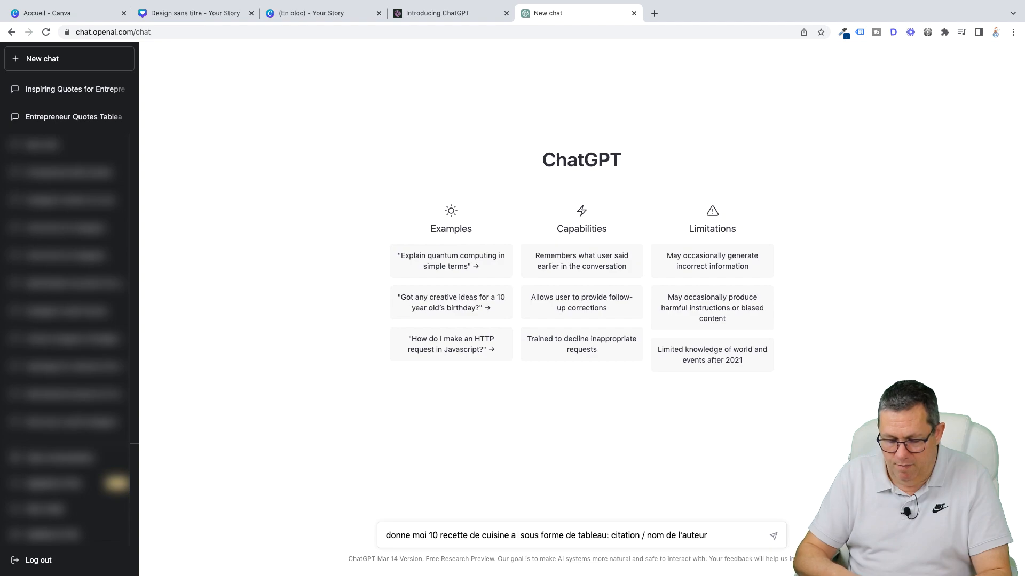
pyautogui.write('hocolat')
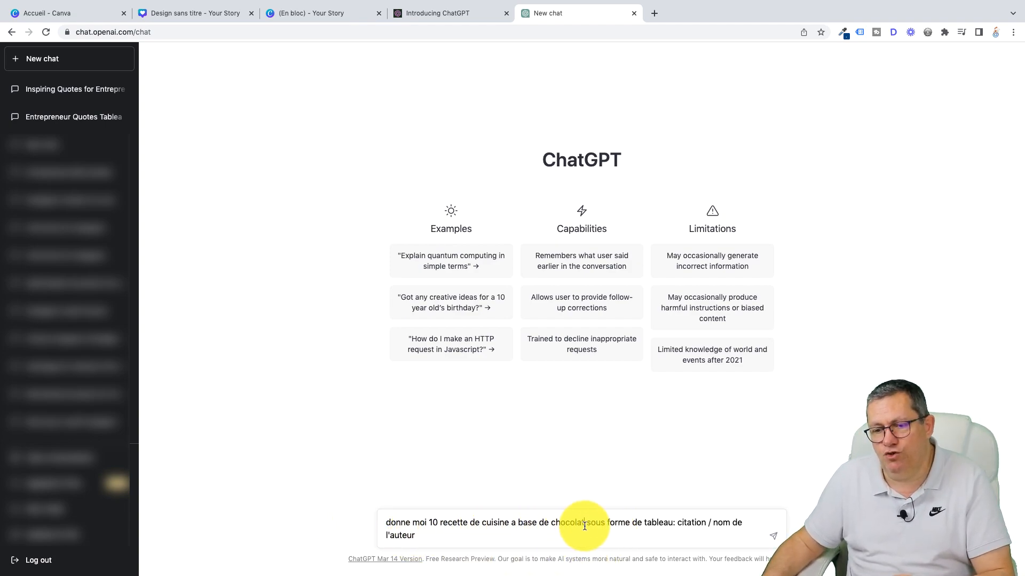
# Change the prompt's table columns to "liste d'ingrédient / mode d'emploi / Niveau de difficulté" and send it.
pyautogui.moveTo(678, 524); pyautogui.dragTo(706, 525)
pyautogui.write('li')
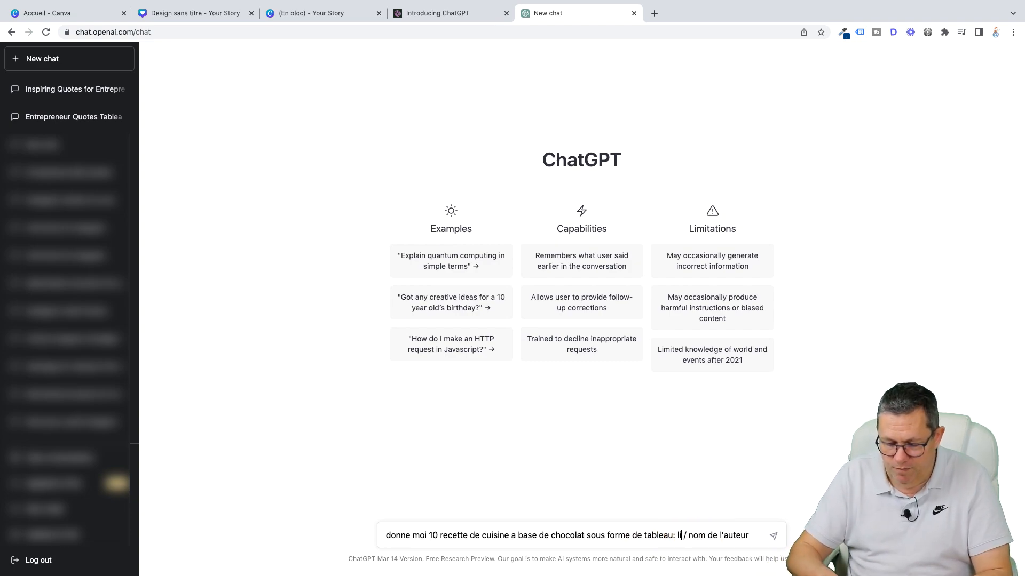
pyautogui.write("ste d'ingrédient")
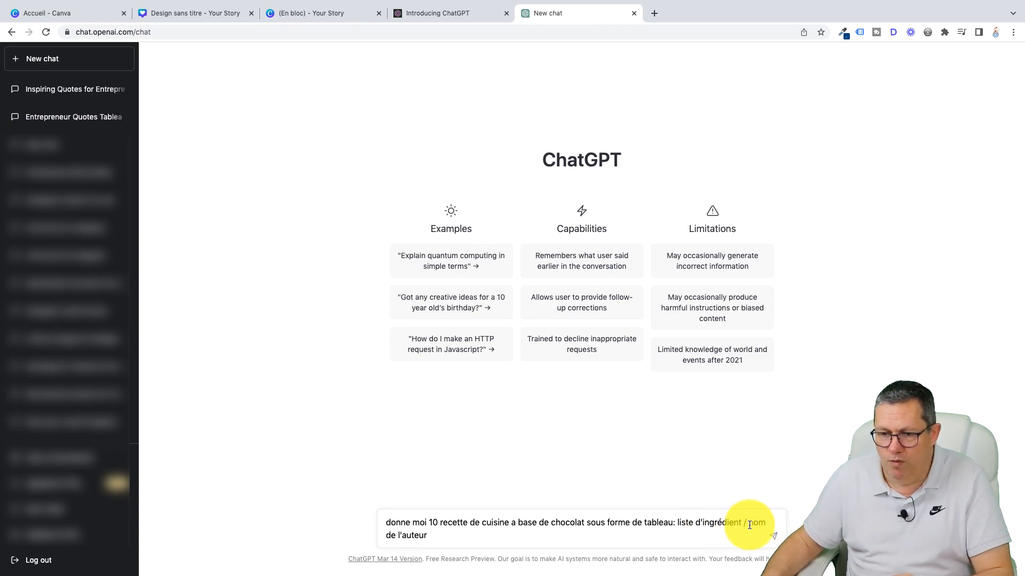
pyautogui.moveTo(763, 529); pyautogui.dragTo(653, 540)
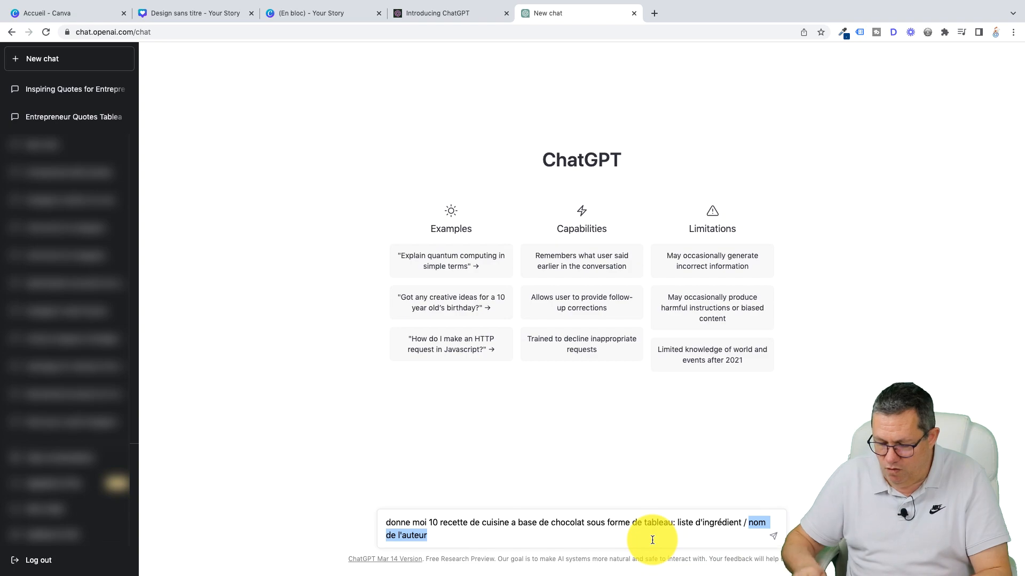
pyautogui.write("mode d'emploi / Niveau")
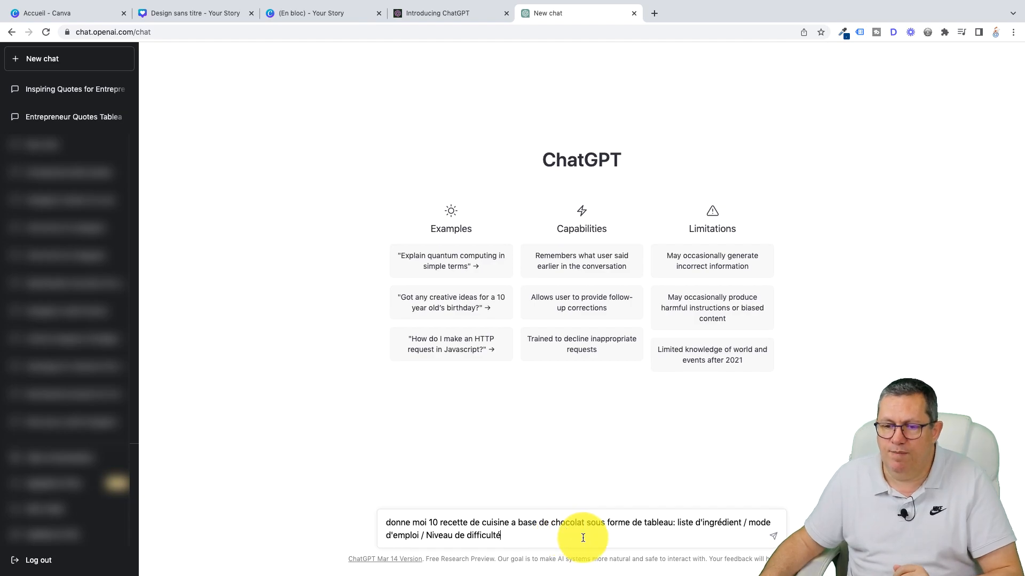
pyautogui.click(774, 538)
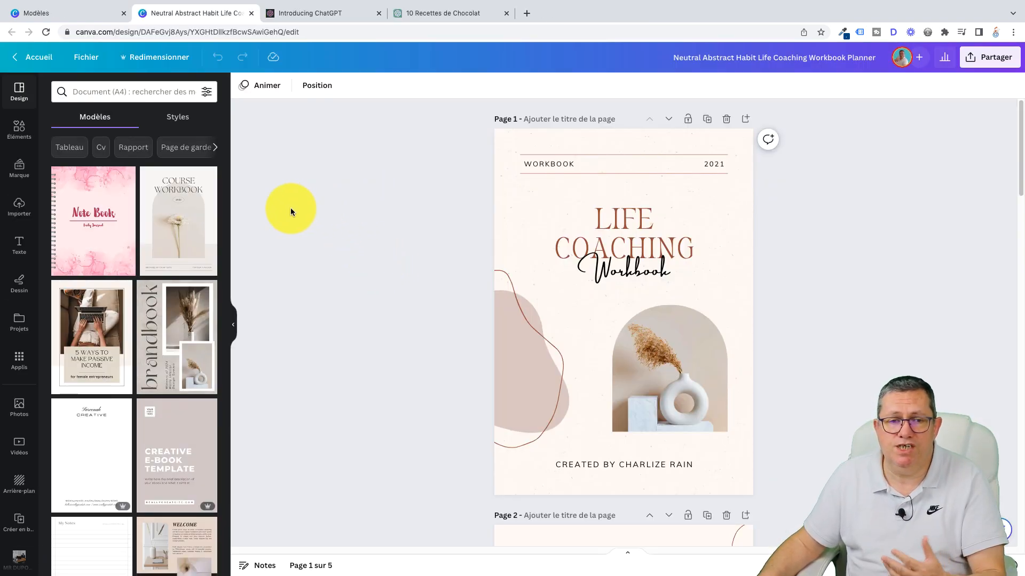
# In the Canva workbook document, search the templates for "recette de cuisine" and apply the Strawberry cupcake recipe template to page 1.
pyautogui.click(107, 91)
pyautogui.write('recett')
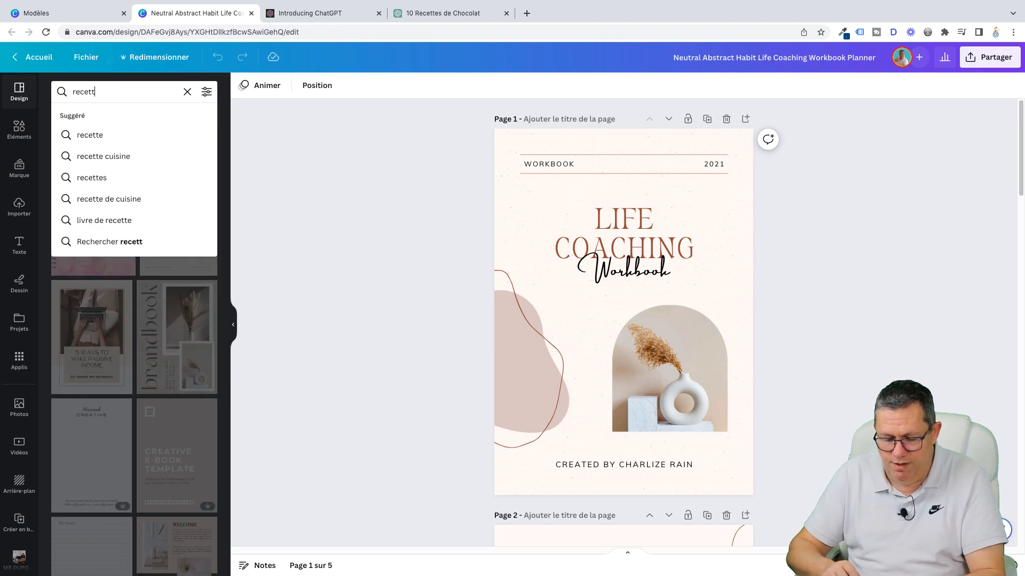
pyautogui.write('e de cuisine')
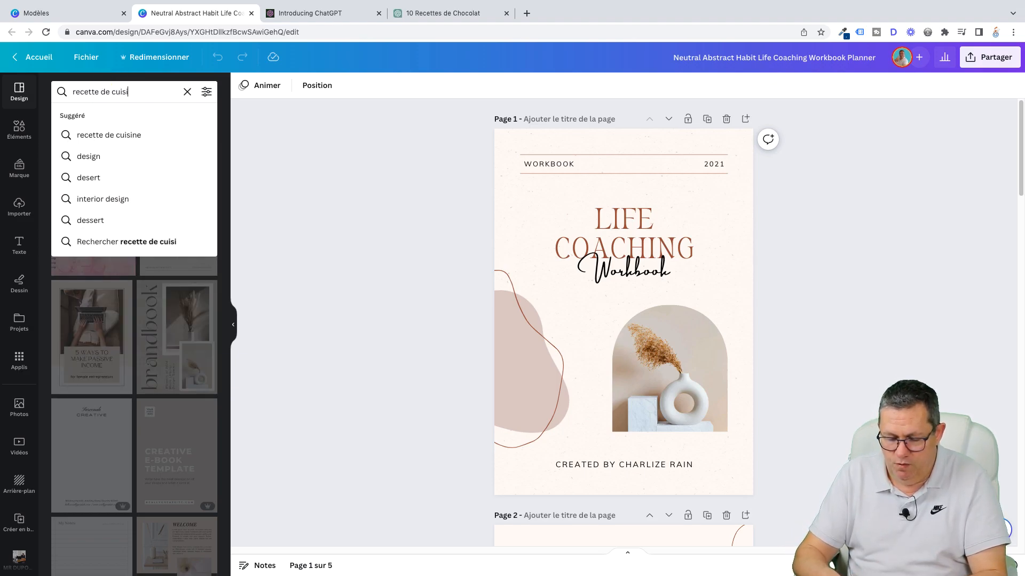
pyautogui.click(102, 135)
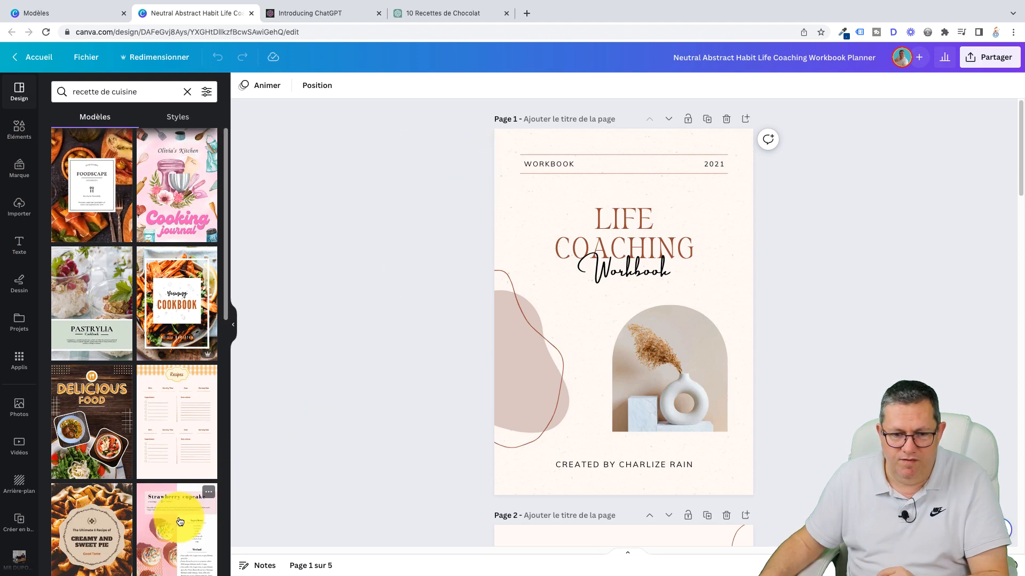
pyautogui.moveTo(176, 524); pyautogui.dragTo(513, 202)
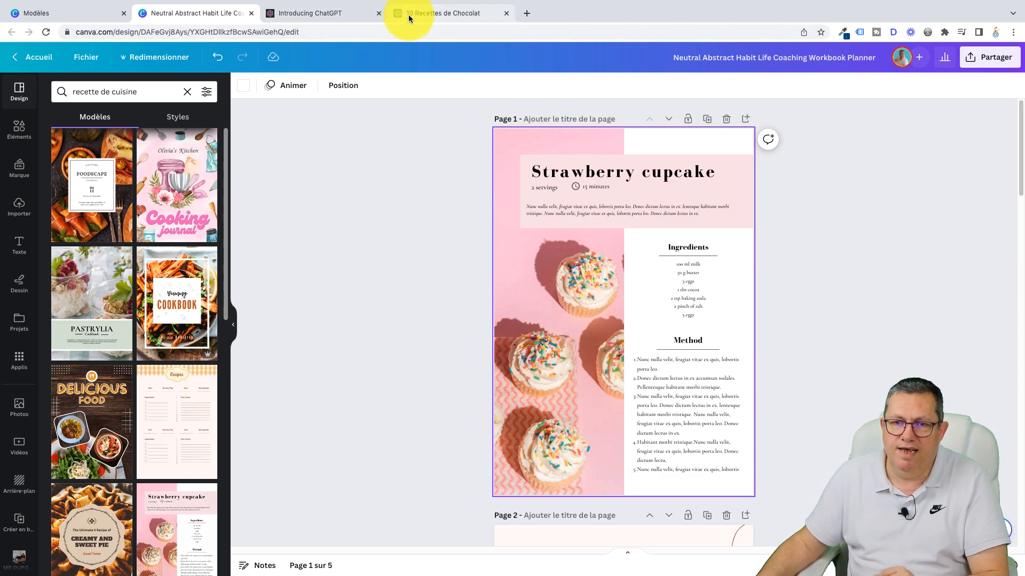
# Switch to ChatGPT, review the generated chocolate recipe table, and return to the Canva design.
pyautogui.click(427, 13)
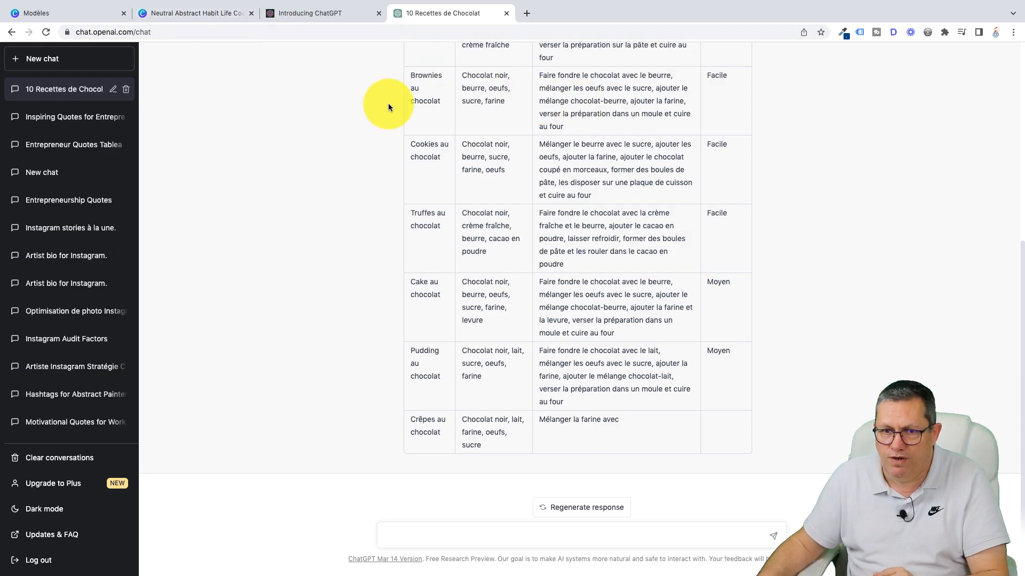
pyautogui.scroll(5, 1008, 142)
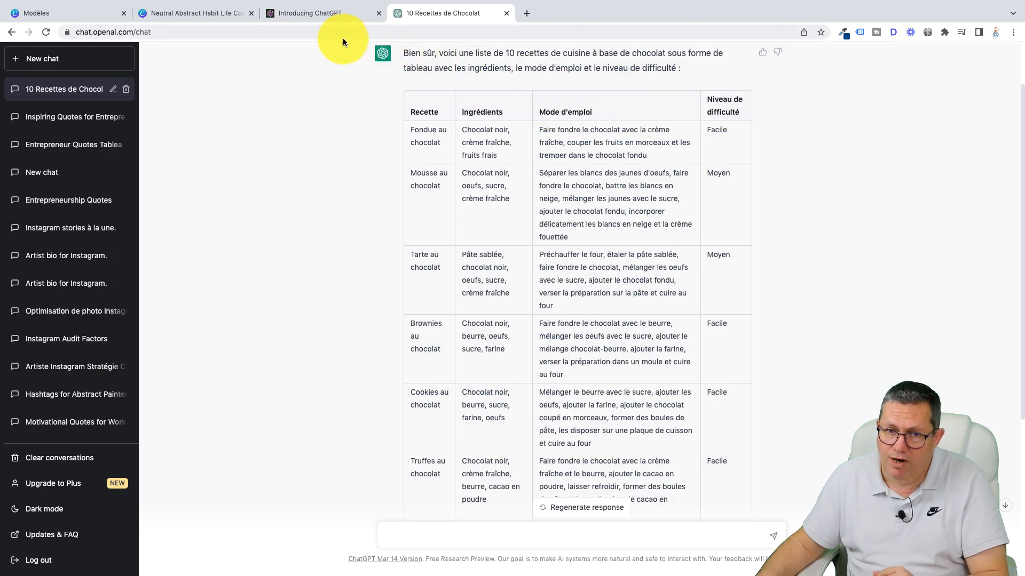
pyautogui.click(206, 13)
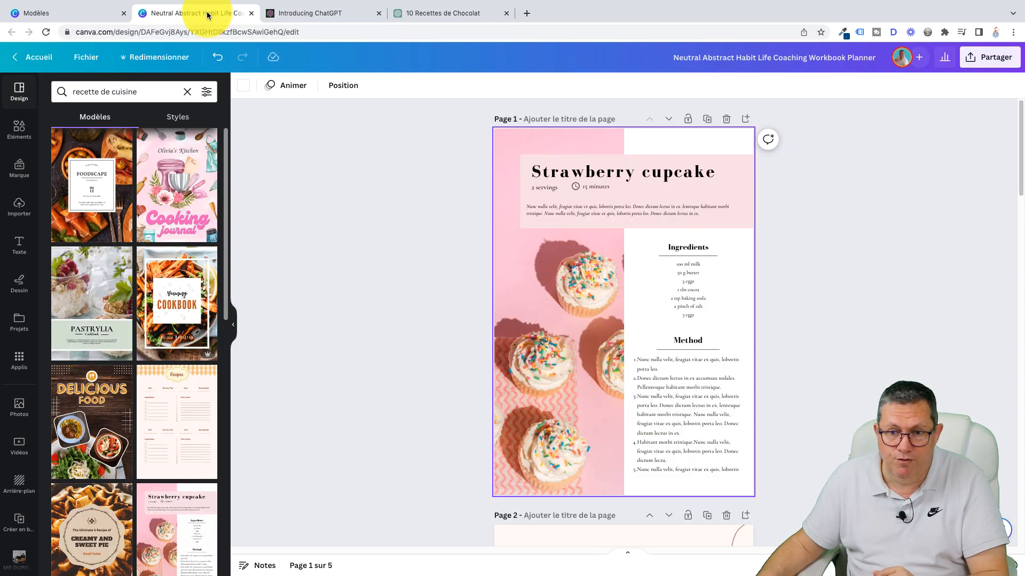
# Delete all the other pages of the workbook, keeping only the Strawberry cupcake recipe page.
pyautogui.click(598, 176)
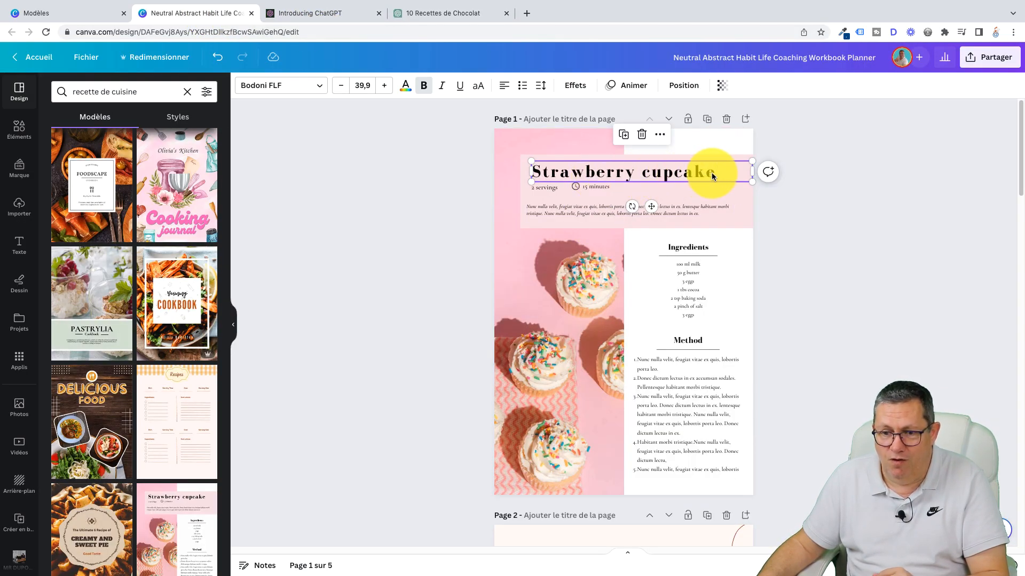
pyautogui.click(725, 515)
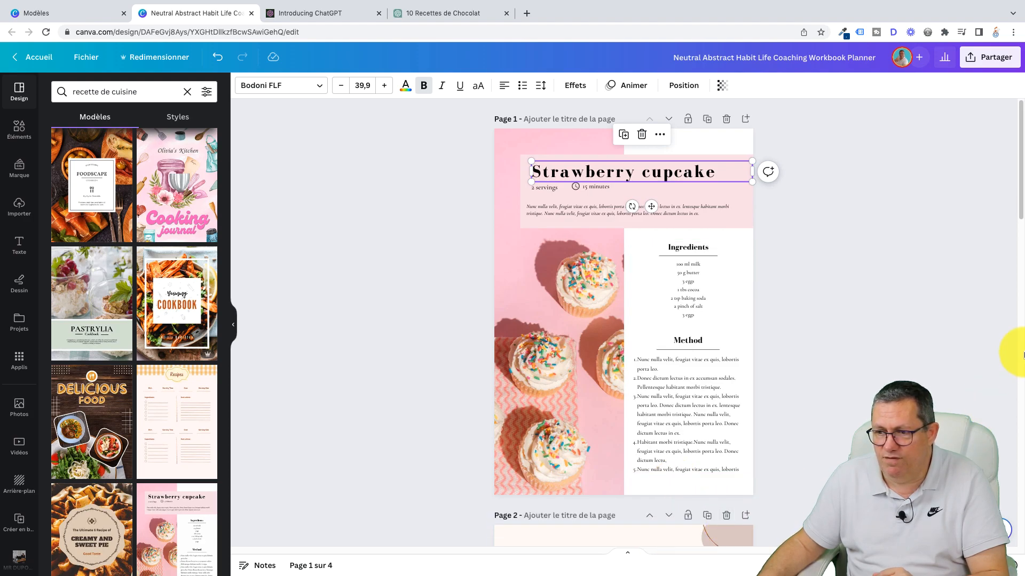
pyautogui.moveTo(1021, 187); pyautogui.dragTo(1021, 237)
pyautogui.click(725, 341)
pyautogui.click(724, 343)
pyautogui.click(725, 343)
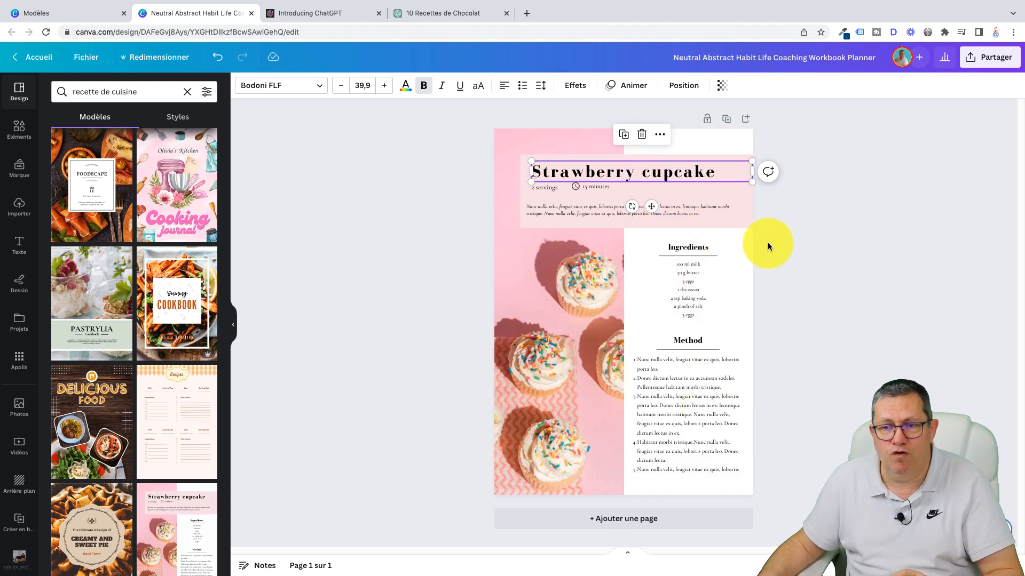
pyautogui.click(912, 250)
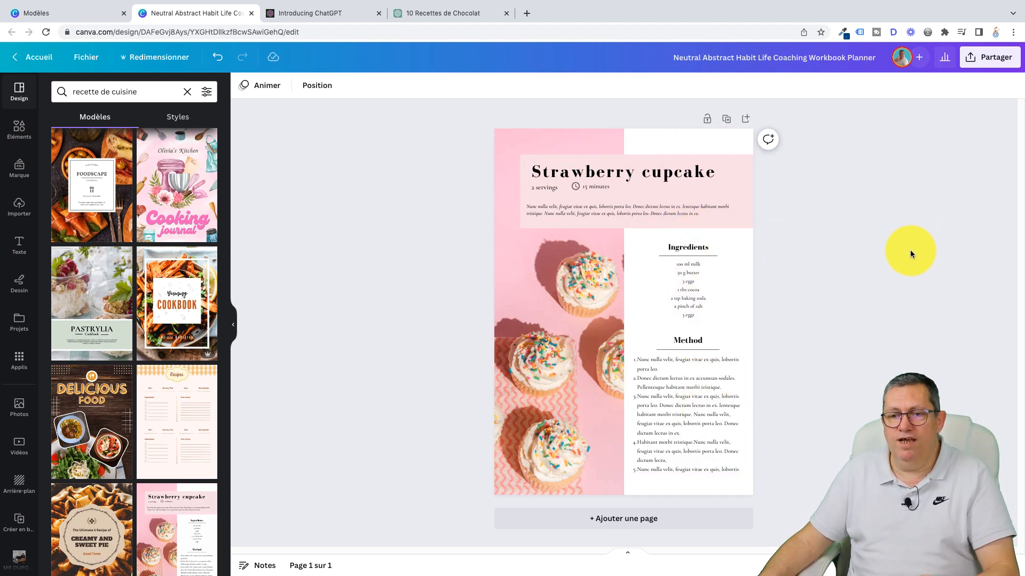
# In ChatGPT, copy the recipe table rows from Fondue au chocolat through Pudding au chocolat, leaving out the header row.
pyautogui.click(421, 12)
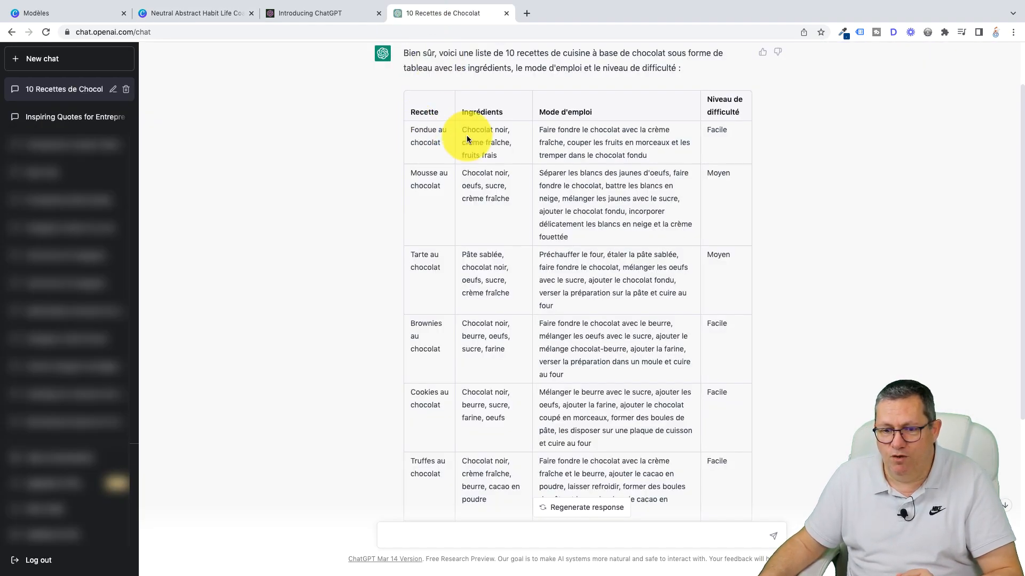
pyautogui.moveTo(1019, 208); pyautogui.dragTo(1023, 366)
pyautogui.moveTo(575, 407); pyautogui.dragTo(388, 202)
pyautogui.moveTo(395, 66); pyautogui.dragTo(412, 199)
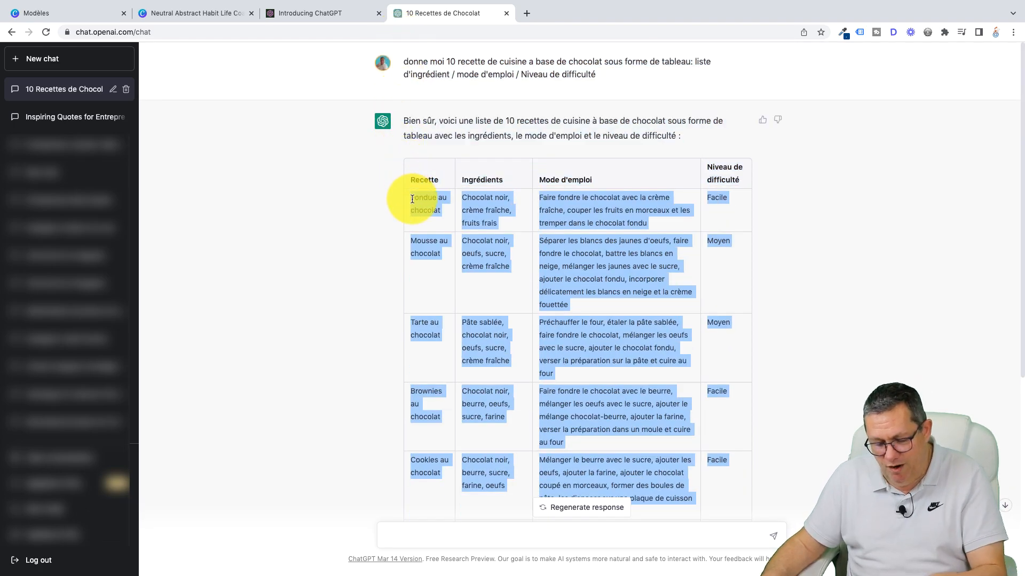
pyautogui.rightClick(430, 201)
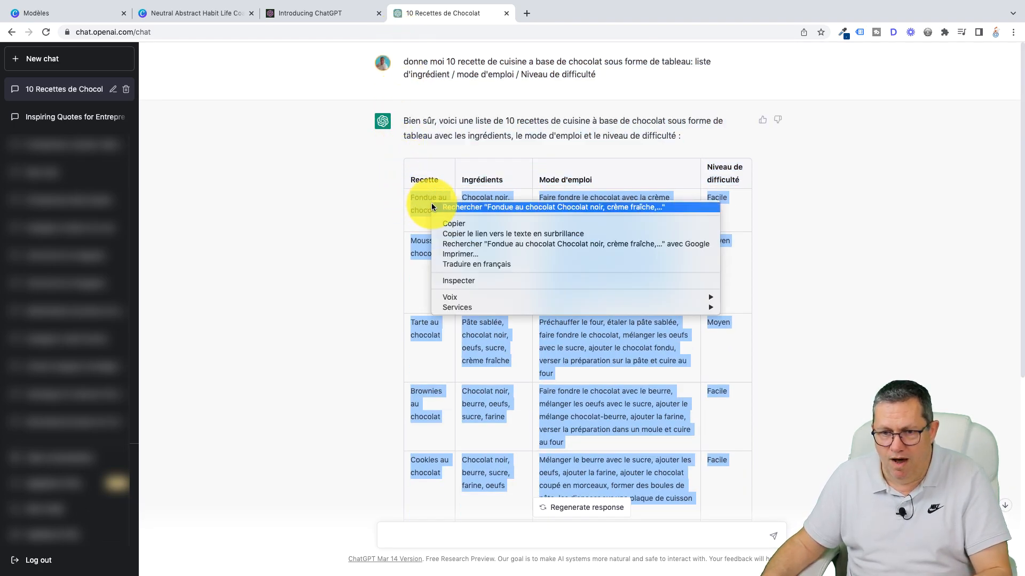
pyautogui.click(454, 224)
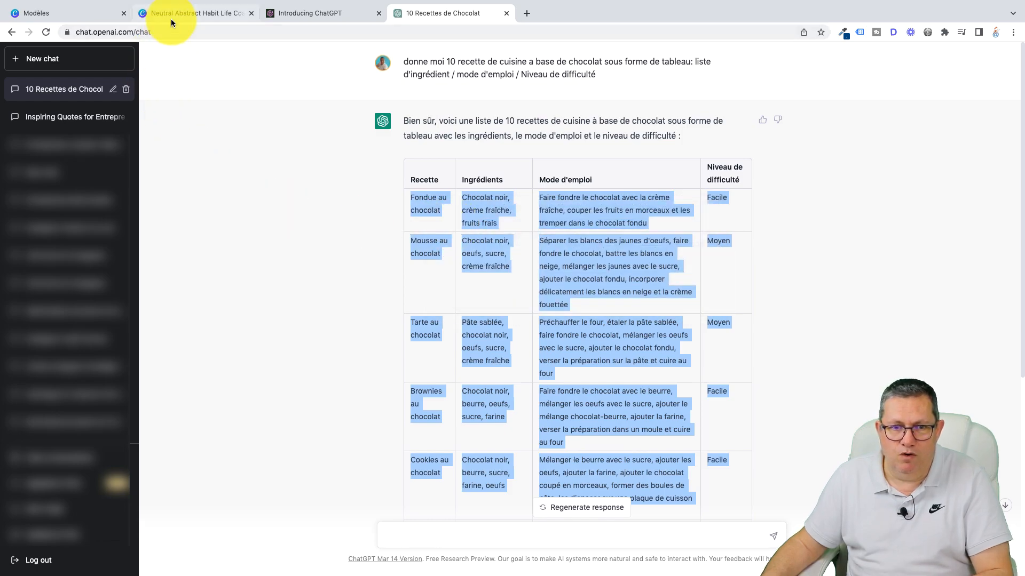
# Back in the Canva design, open manual data entry for bulk creation and clear the sample table.
pyautogui.click(173, 12)
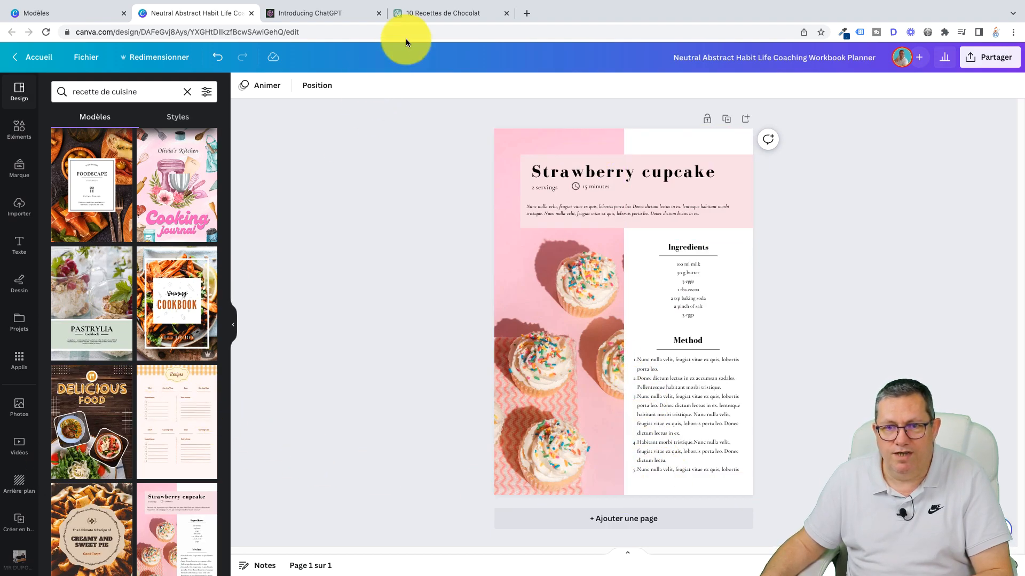
pyautogui.click(424, 16)
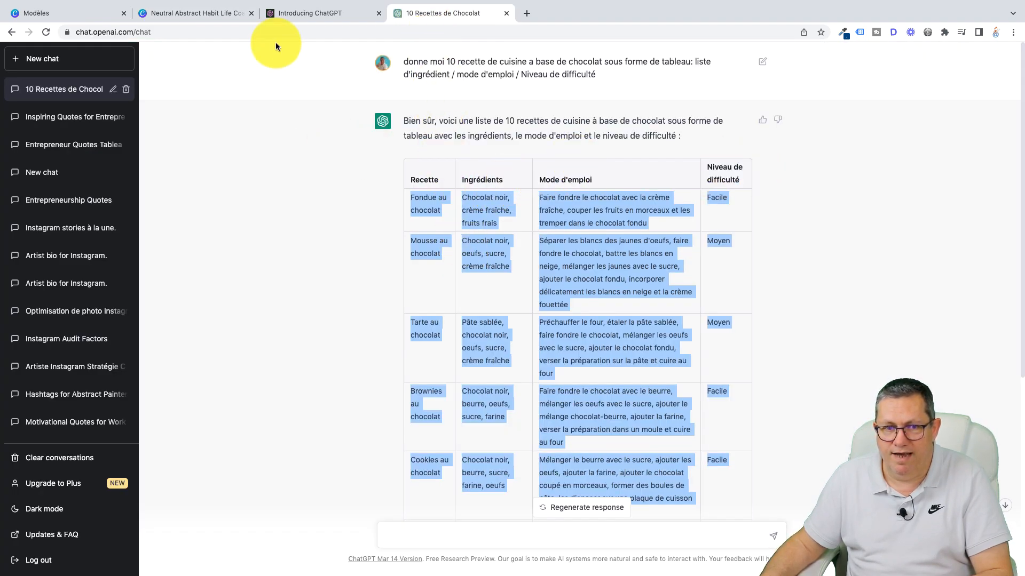
pyautogui.click(209, 13)
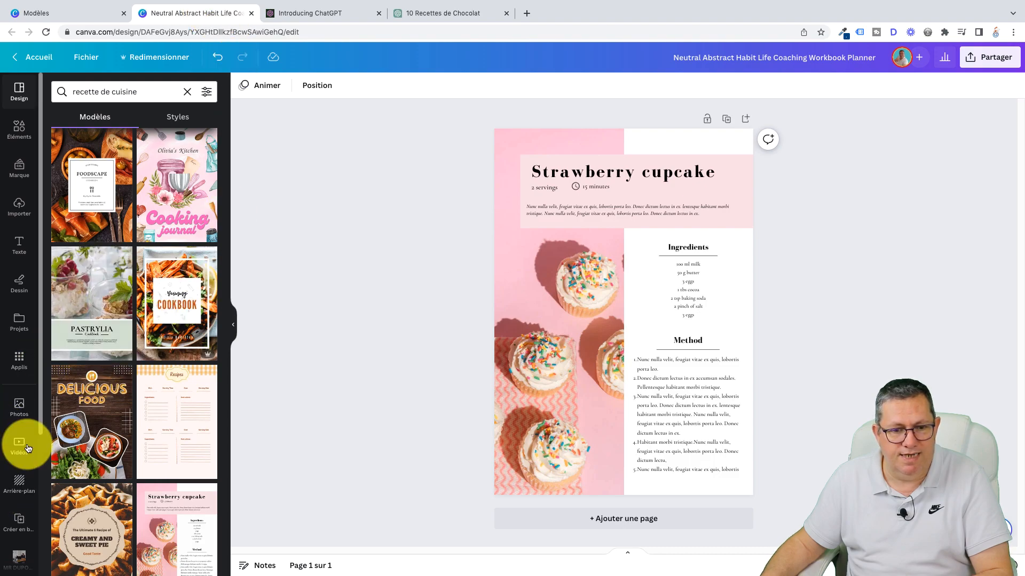
pyautogui.scroll(-2, 39, 427)
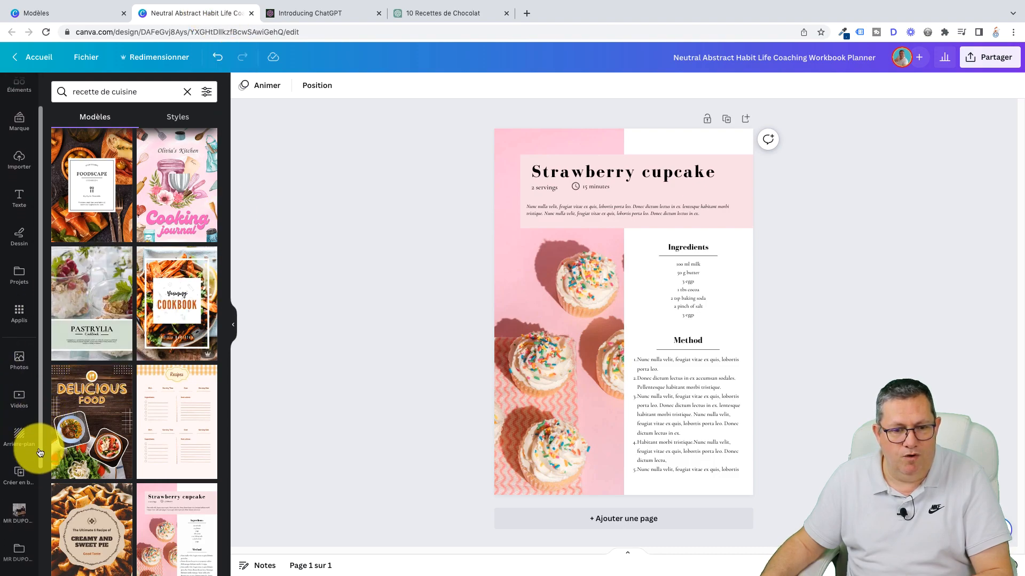
pyautogui.click(11, 476)
pyautogui.click(155, 331)
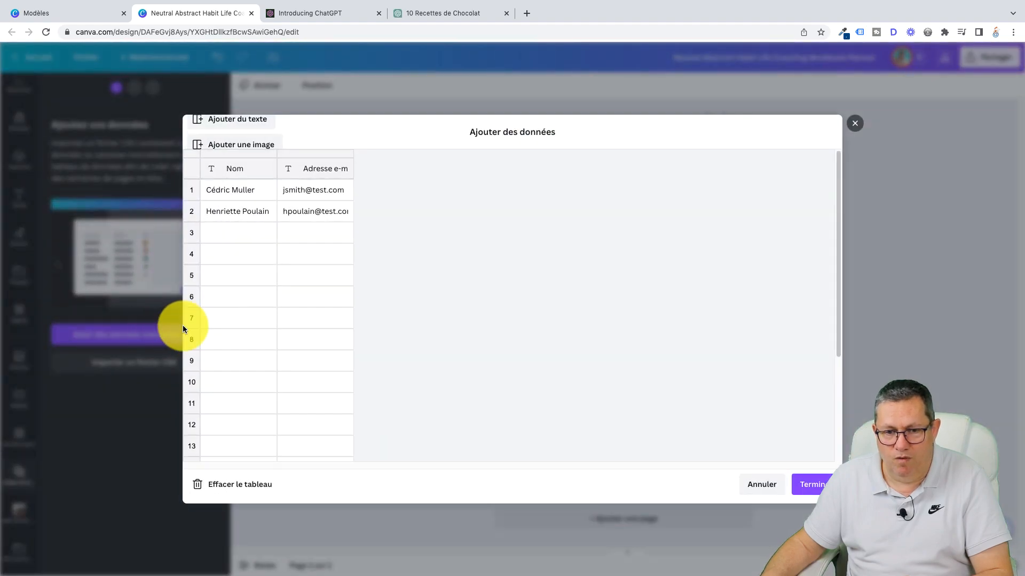
pyautogui.click(237, 484)
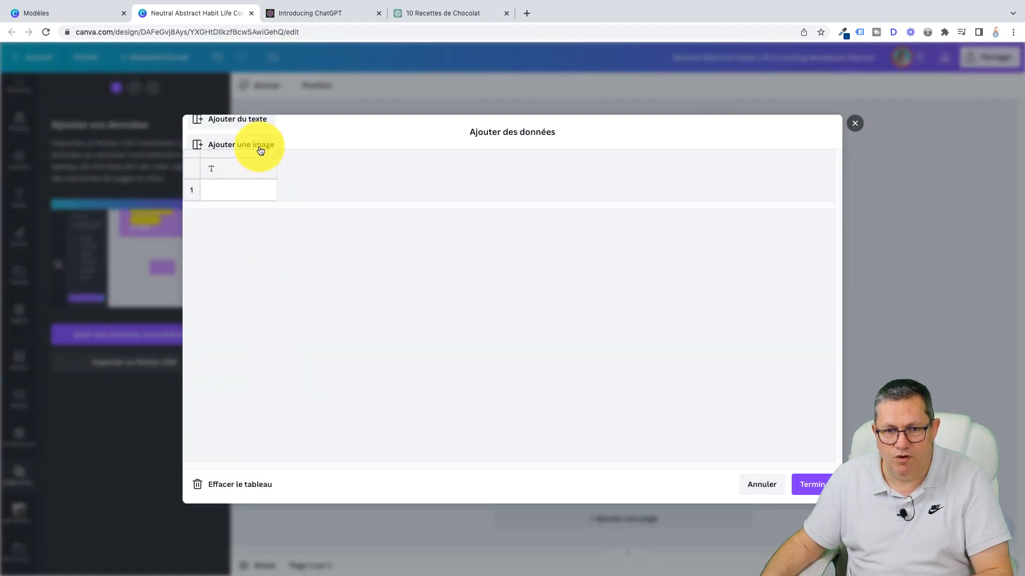
# Add three more text columns to the data table and paste the copied recipes starting at the first cell of row 1.
pyautogui.click(251, 123)
pyautogui.click(251, 122)
pyautogui.click(251, 122)
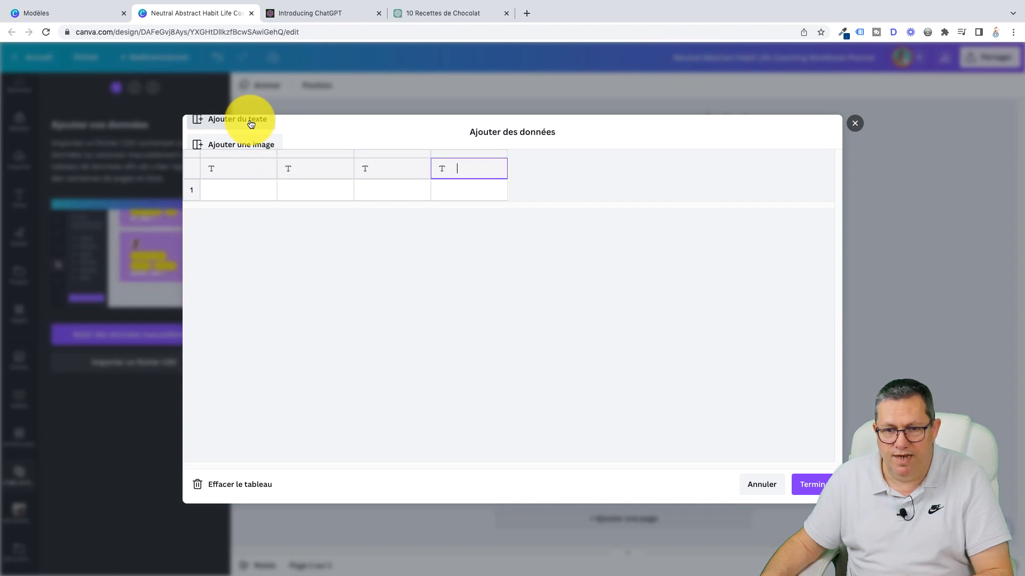
pyautogui.click(227, 186)
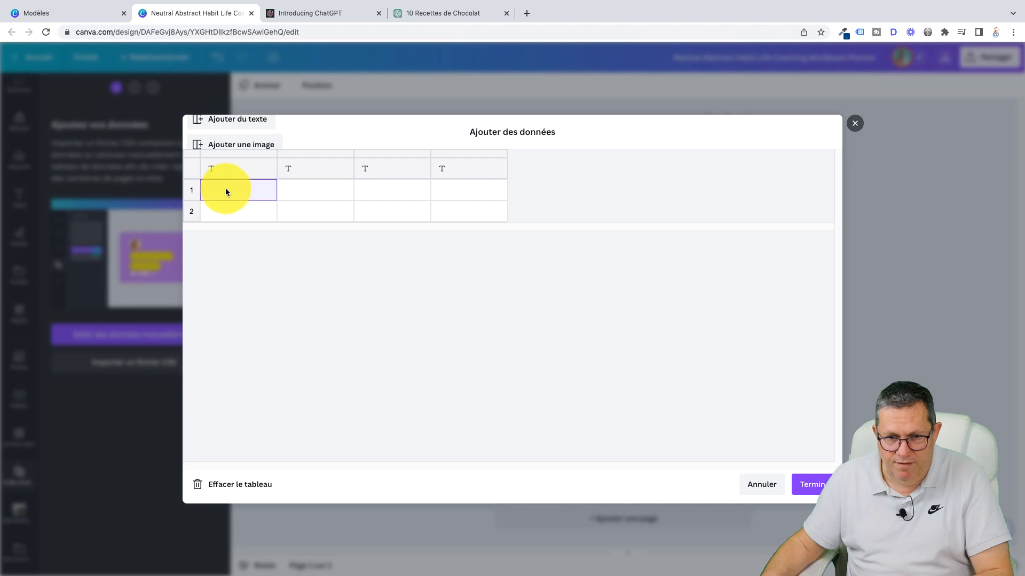
pyautogui.rightClick(225, 188)
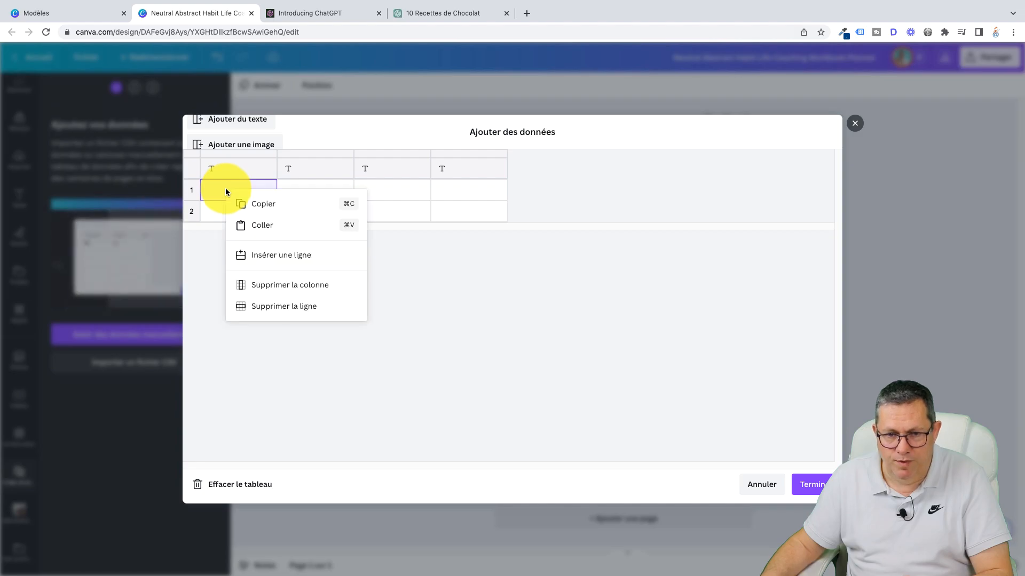
pyautogui.click(258, 226)
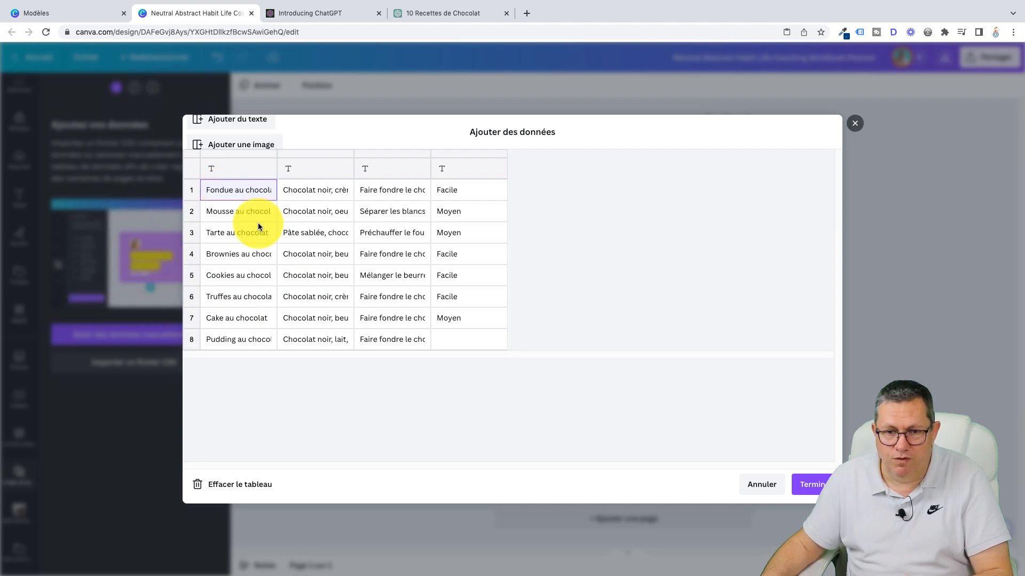
# Name the recipe title column "nom" and the ingredients column "Ingrédiant".
pyautogui.click(233, 167)
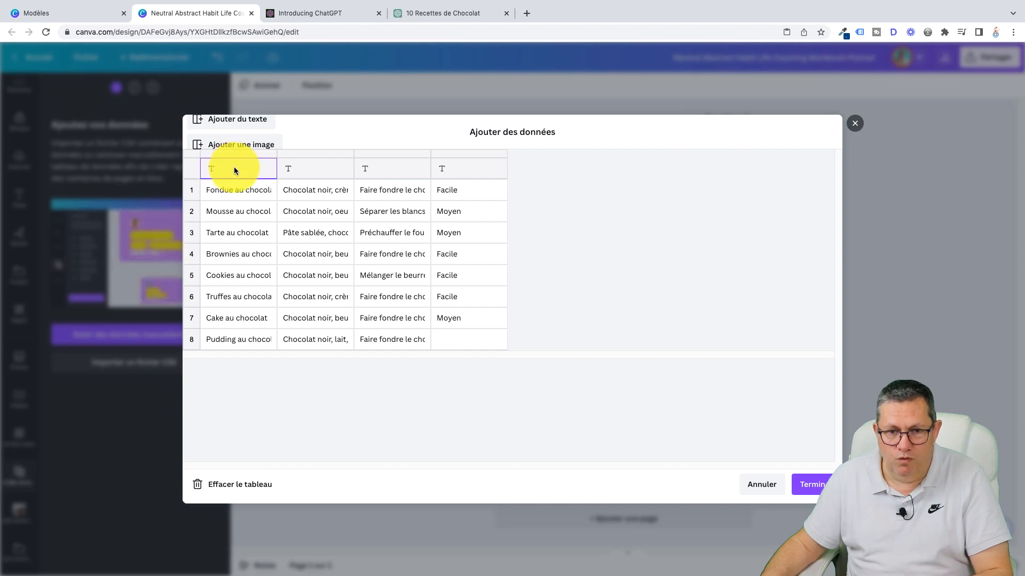
pyautogui.write('nom')
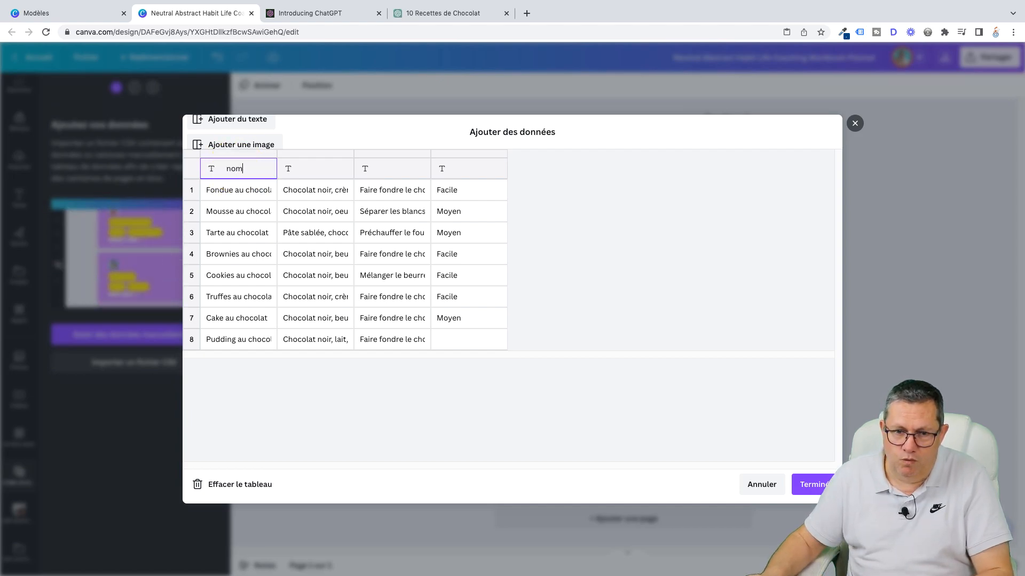
pyautogui.click(281, 171)
pyautogui.click(318, 169)
pyautogui.write('In')
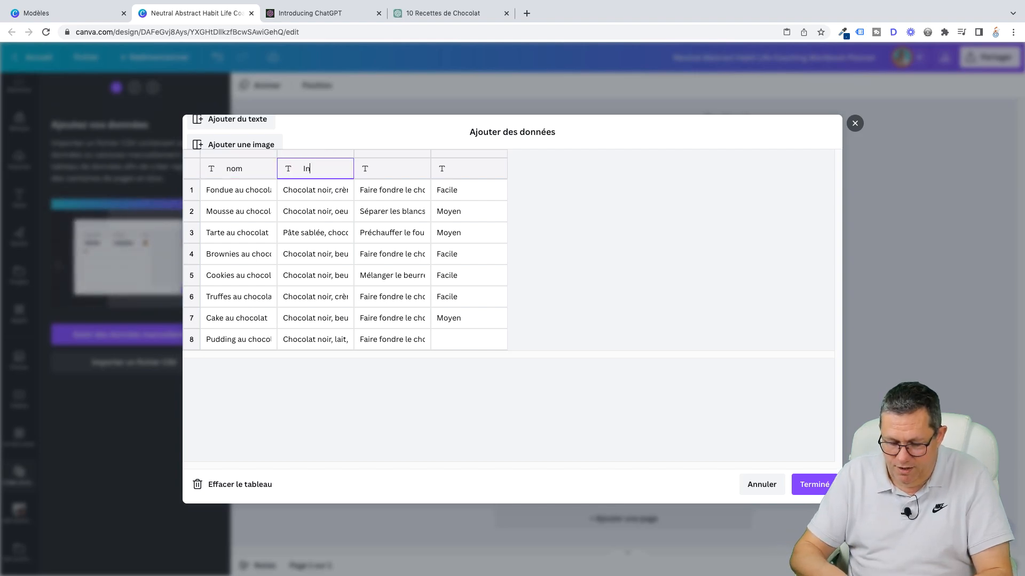
pyautogui.write('grédia')
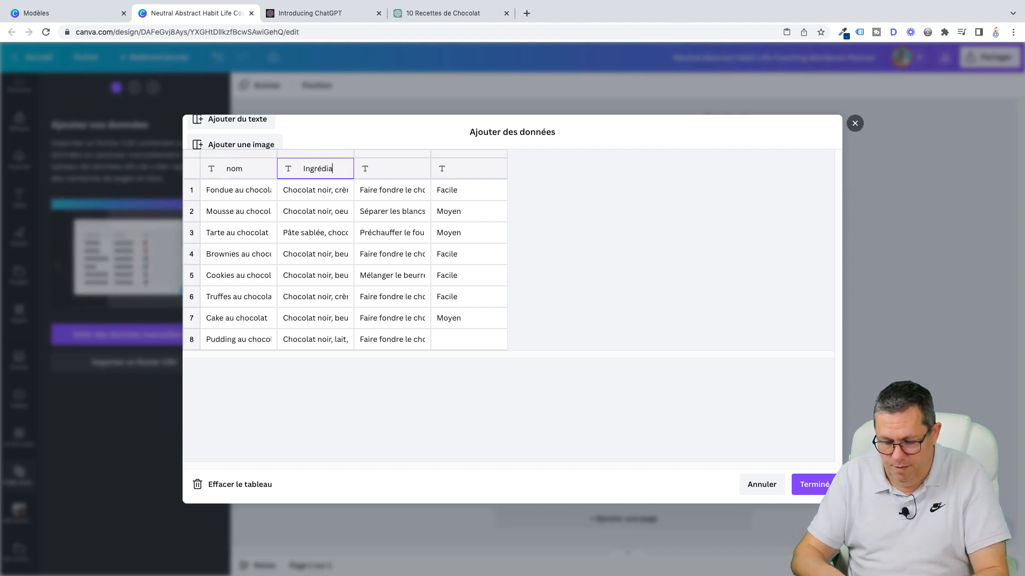
pyautogui.write('nt')
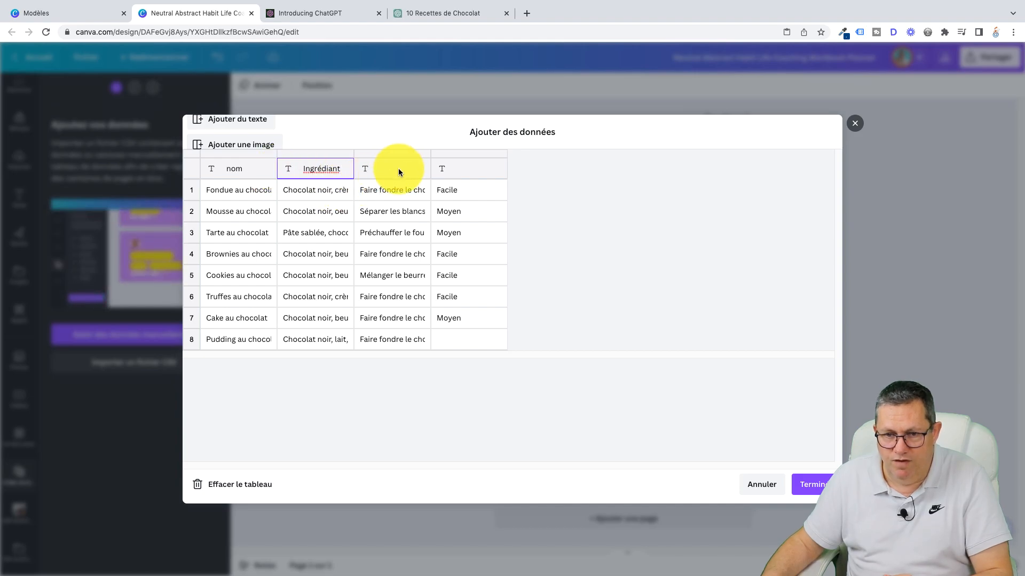
# Name the instructions column "mode d'emloi" and the difficulty column "Niveau de difficulté", and finish the data entry.
pyautogui.click(398, 168)
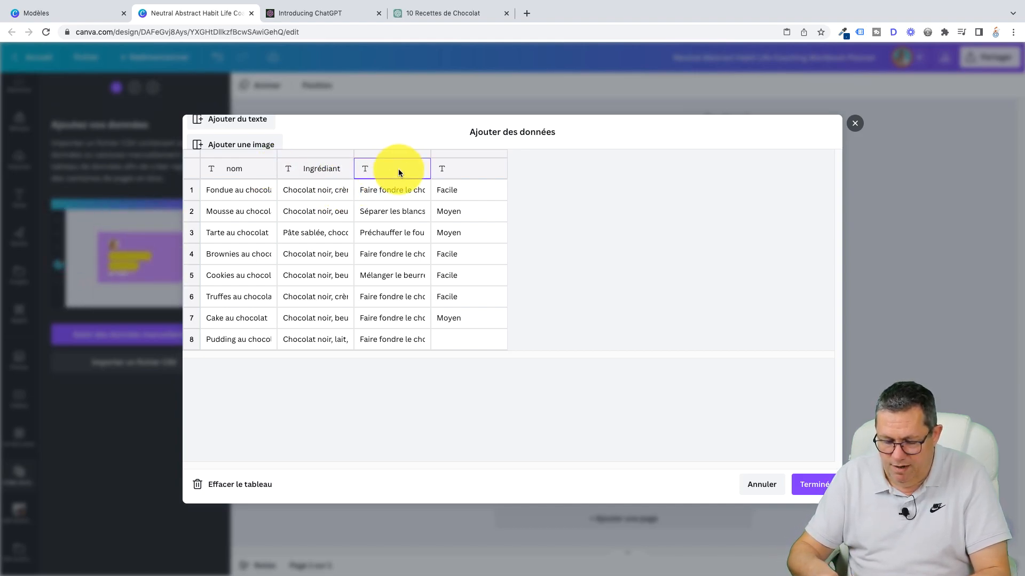
pyautogui.write('lloi')
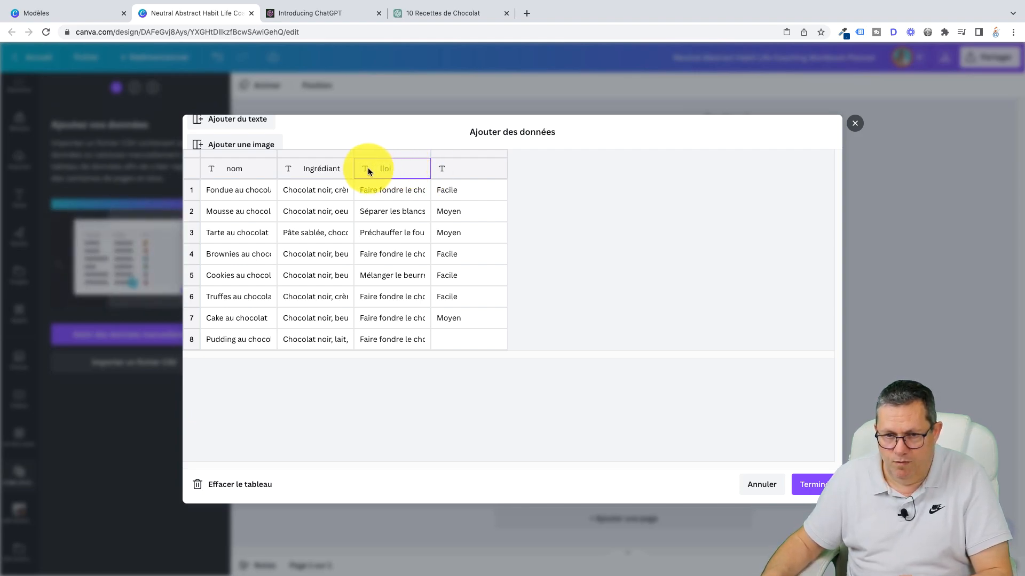
pyautogui.press('BackSpace')
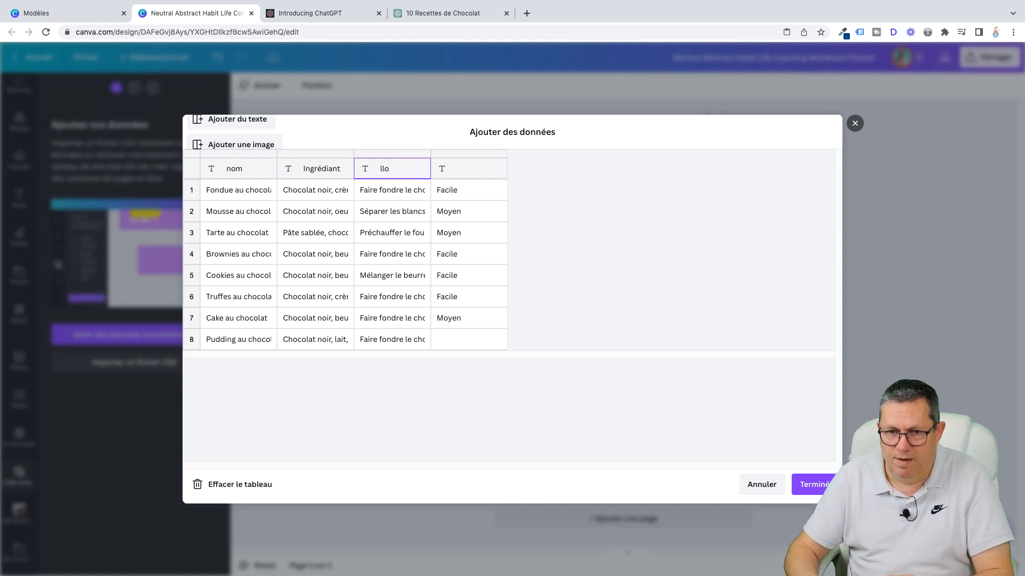
pyautogui.write('mo')
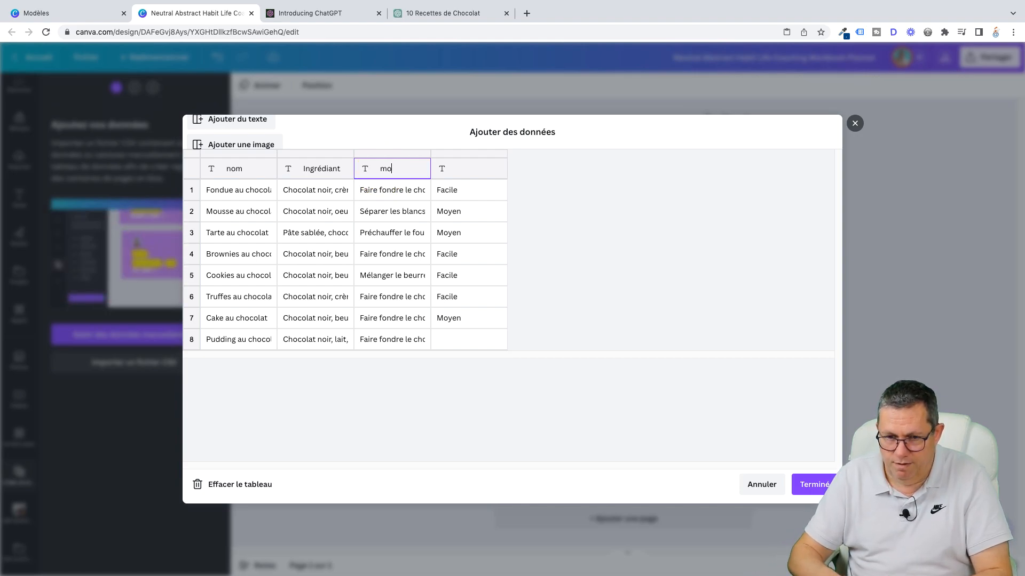
pyautogui.write("de d'emloi")
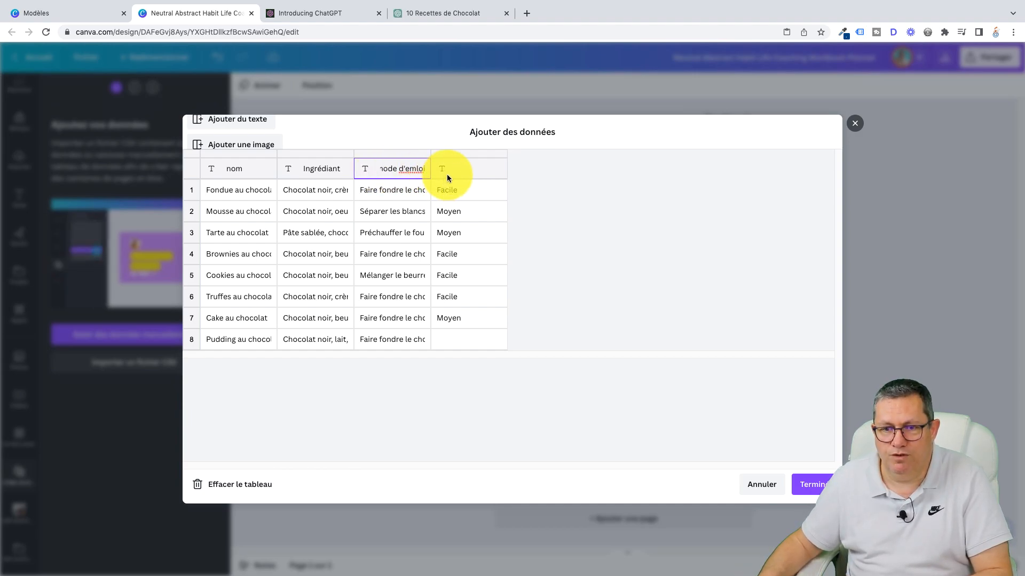
pyautogui.click(460, 167)
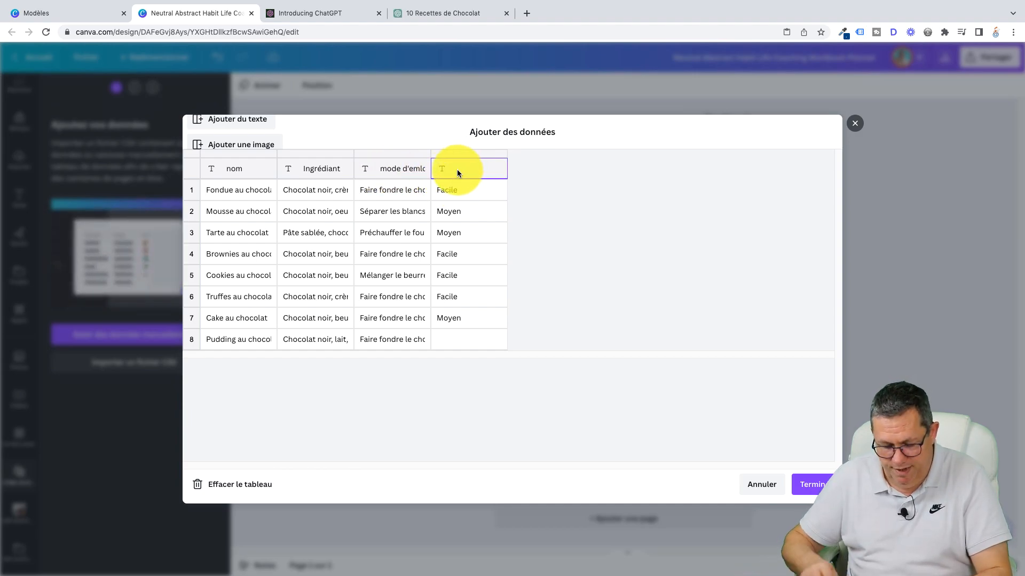
pyautogui.write('Niveau')
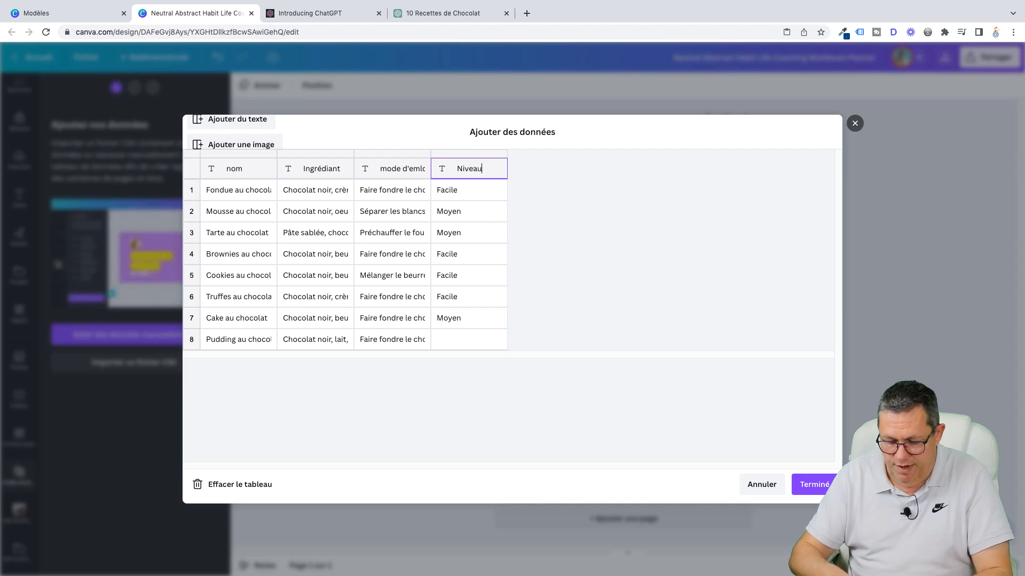
pyautogui.write(' de difficulté')
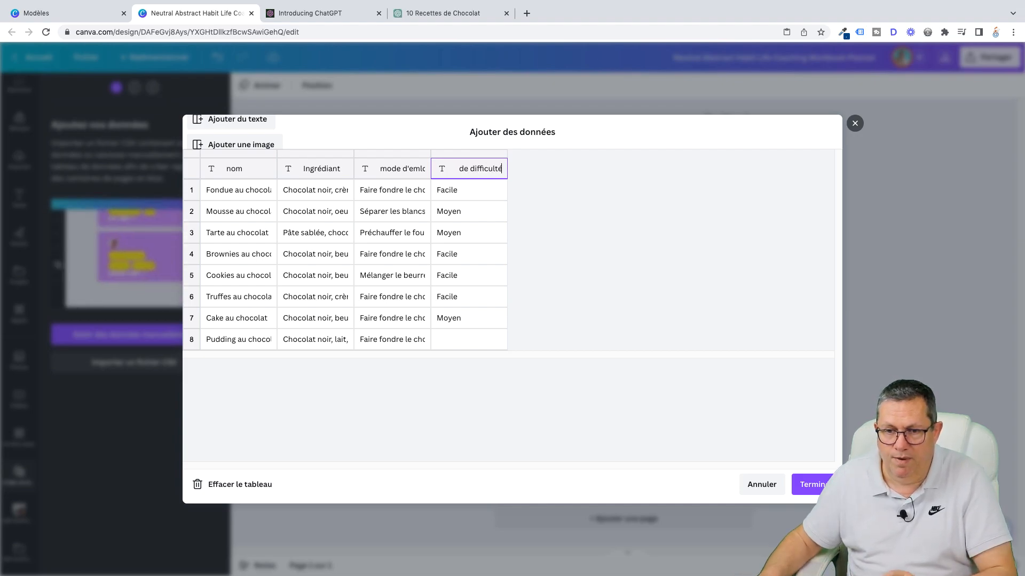
pyautogui.click(813, 486)
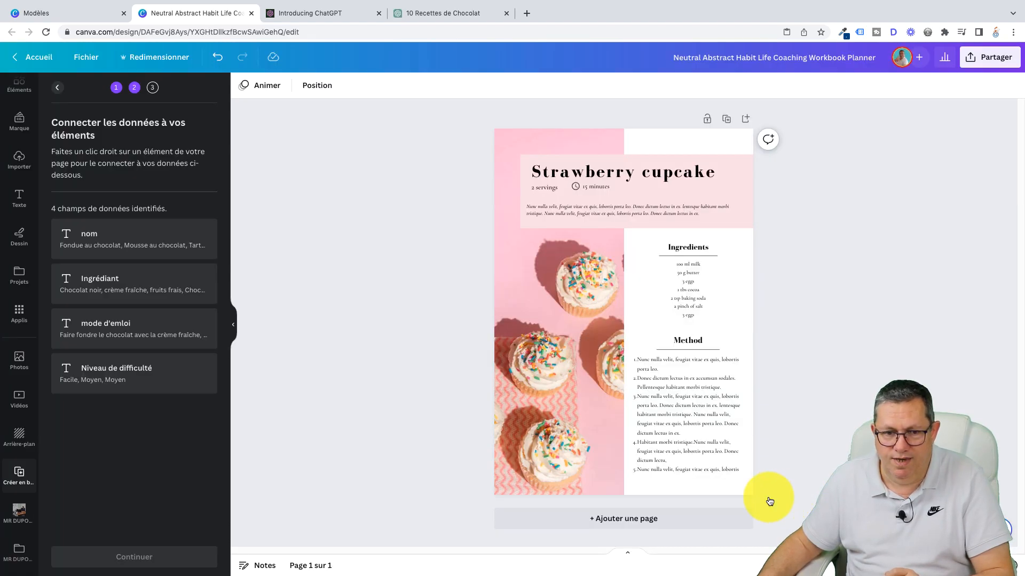
# Connect the "Strawberry cupcake" title on the recipe page to the "nom" data field.
pyautogui.click(633, 172)
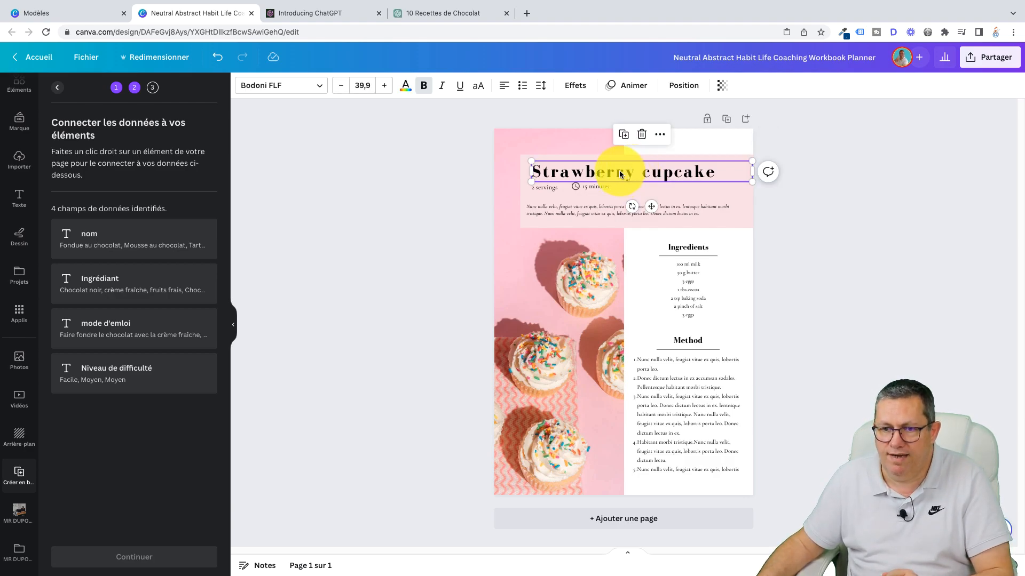
pyautogui.rightClick(621, 175)
pyautogui.moveTo(725, 353)
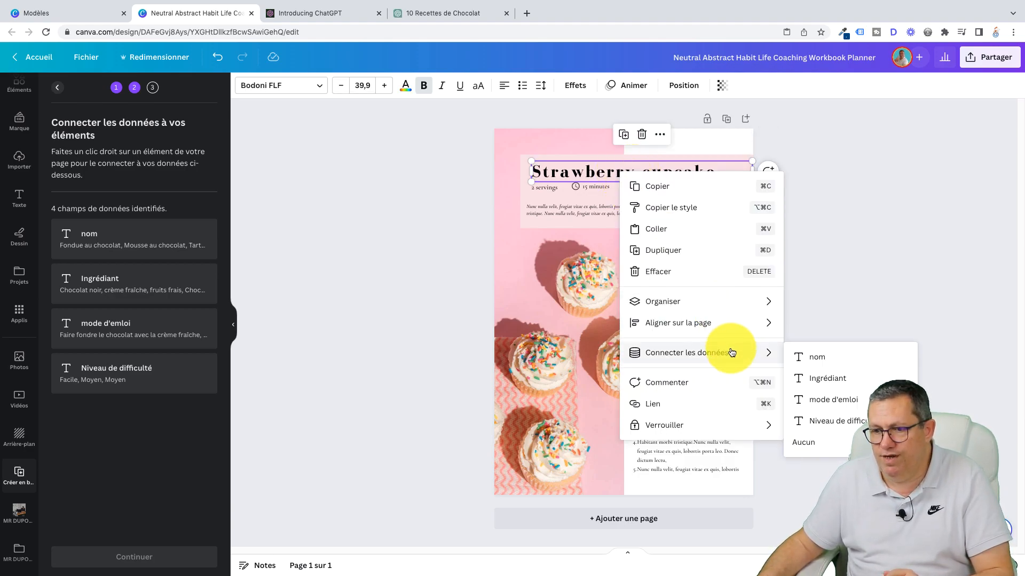
pyautogui.click(834, 359)
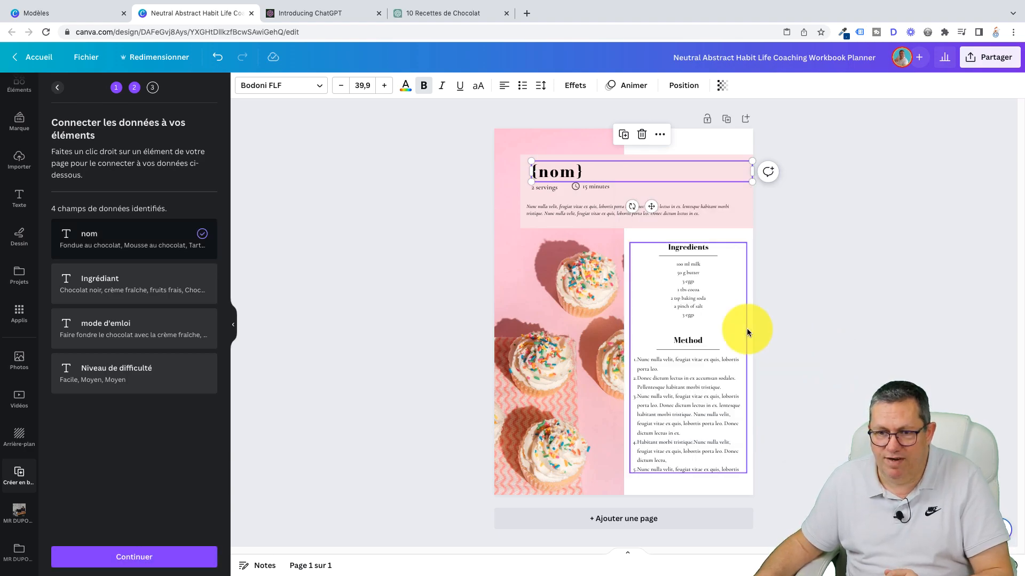
# Ungroup the Ingredients and Method block and connect the ingredient list text to the "Ingrédiant" data field.
pyautogui.click(678, 249)
pyautogui.click(678, 229)
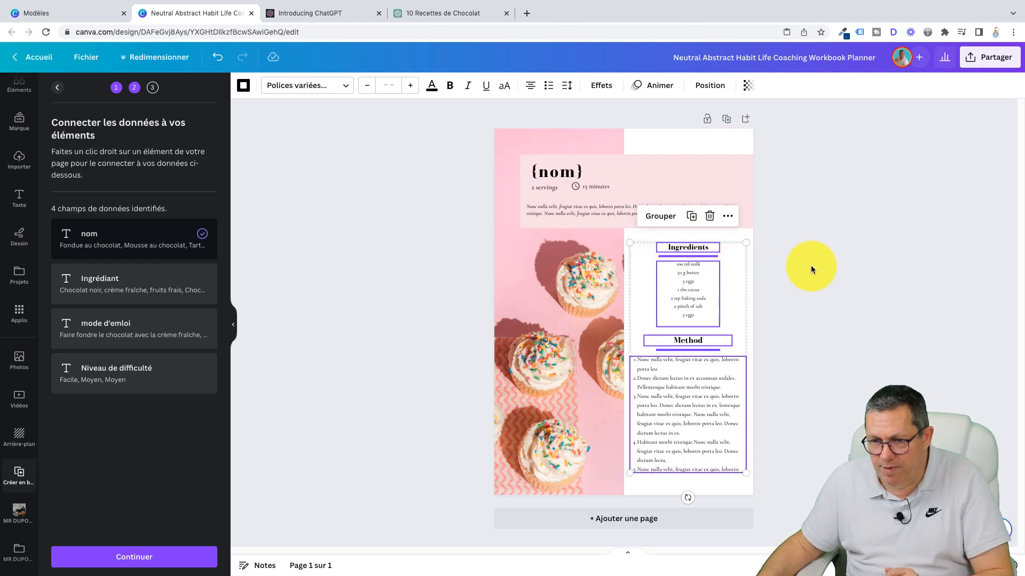
pyautogui.click(792, 270)
pyautogui.click(686, 250)
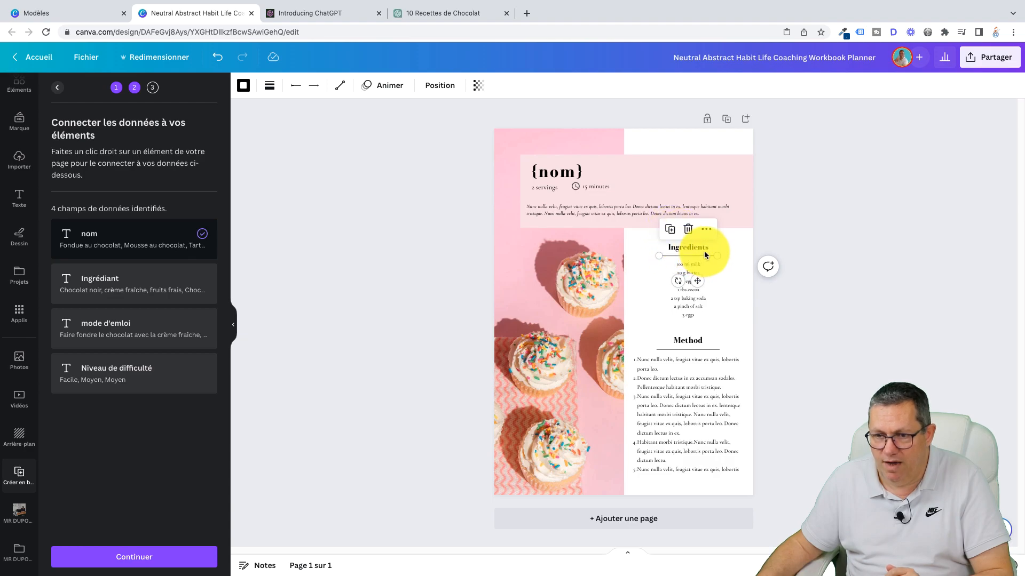
pyautogui.click(695, 303)
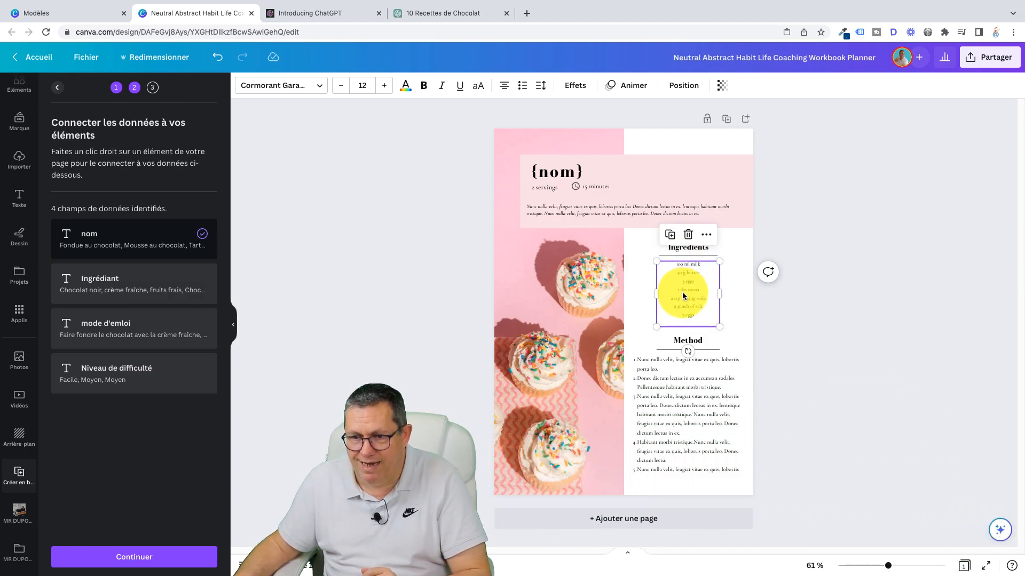
pyautogui.rightClick(683, 295)
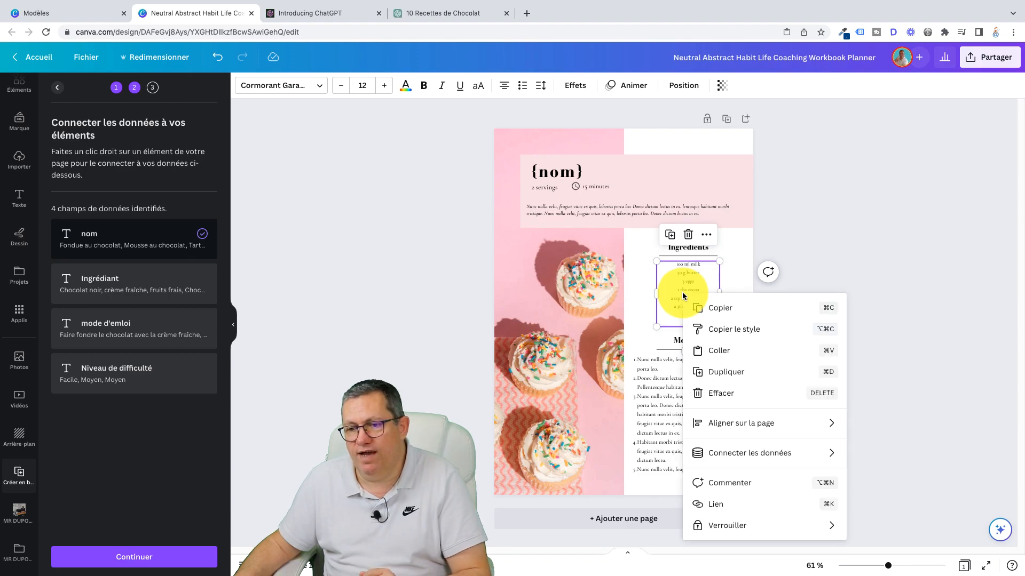
pyautogui.moveTo(767, 451)
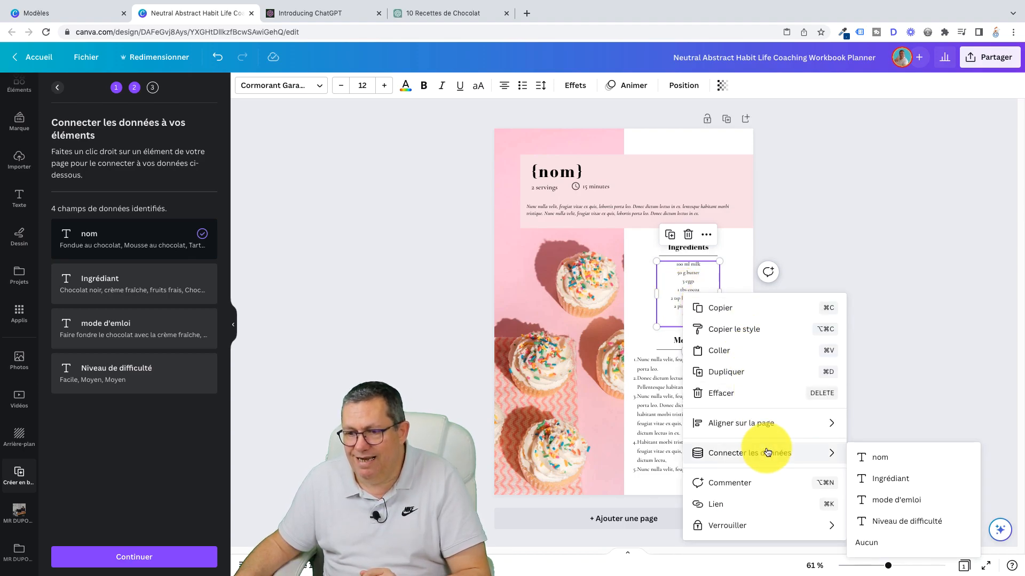
pyautogui.click(902, 479)
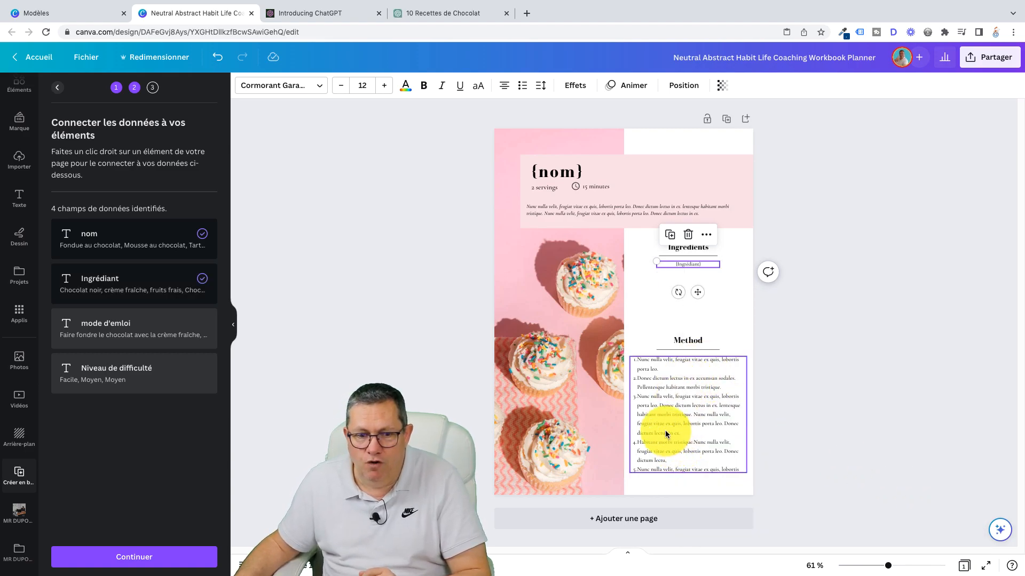
# Connect the numbered instructions text under Method to the "mode d'emloi" data field.
pyautogui.click(683, 402)
pyautogui.rightClick(681, 406)
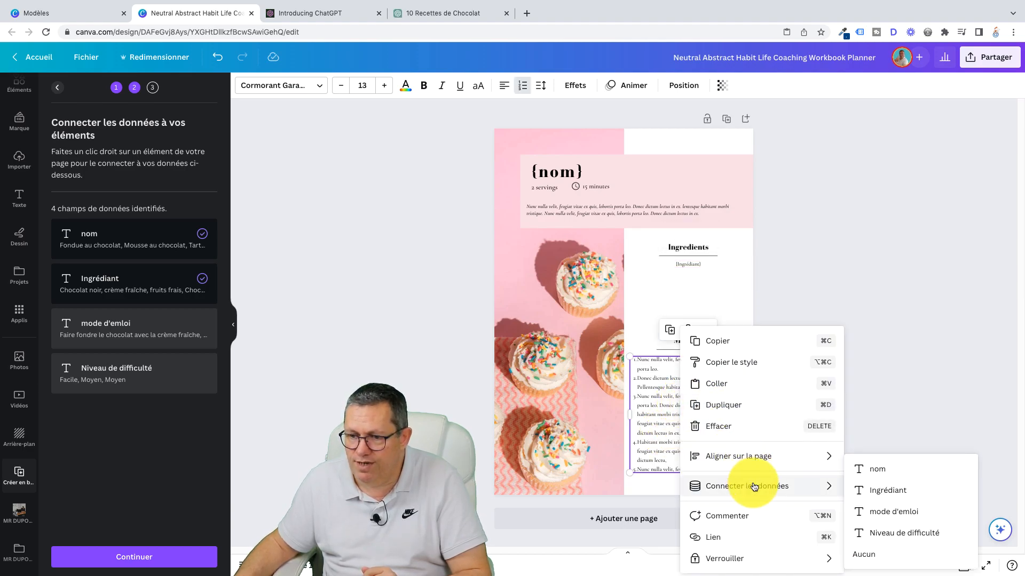
pyautogui.click(891, 512)
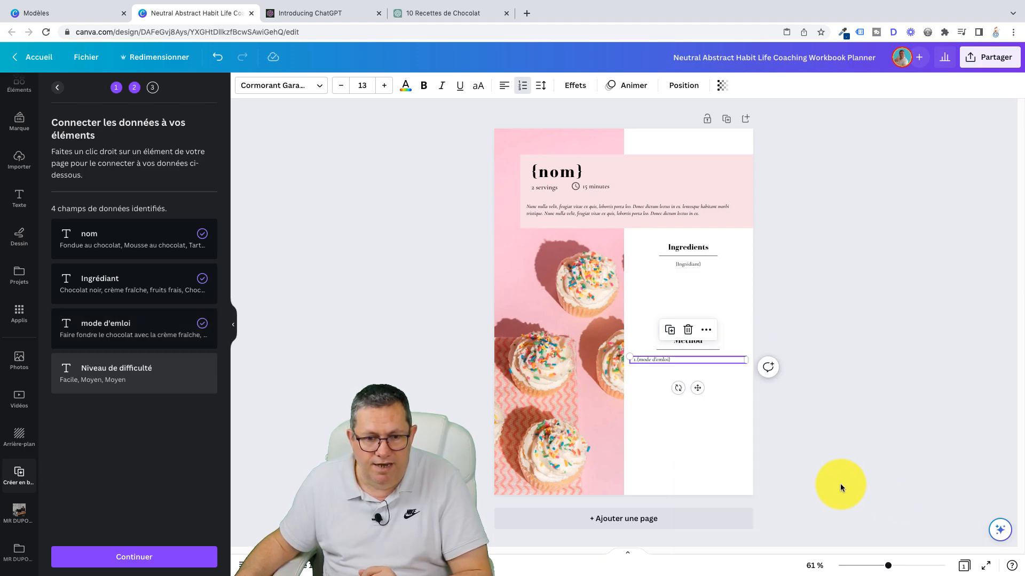
# Connect the "15 minutes" text beside the clock icon to the "Niveau de difficulté" data field.
pyautogui.click(598, 188)
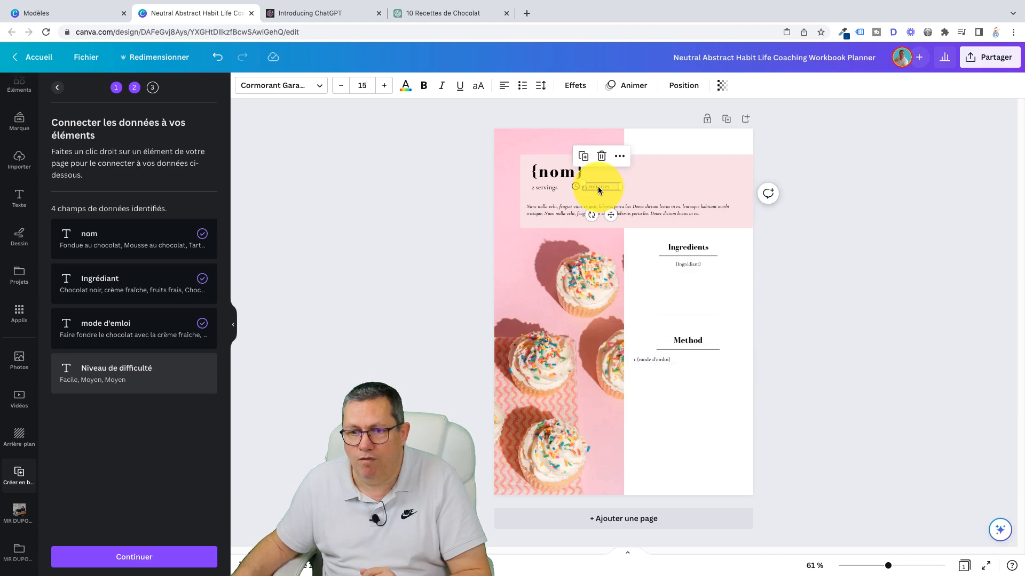
pyautogui.rightClick(597, 186)
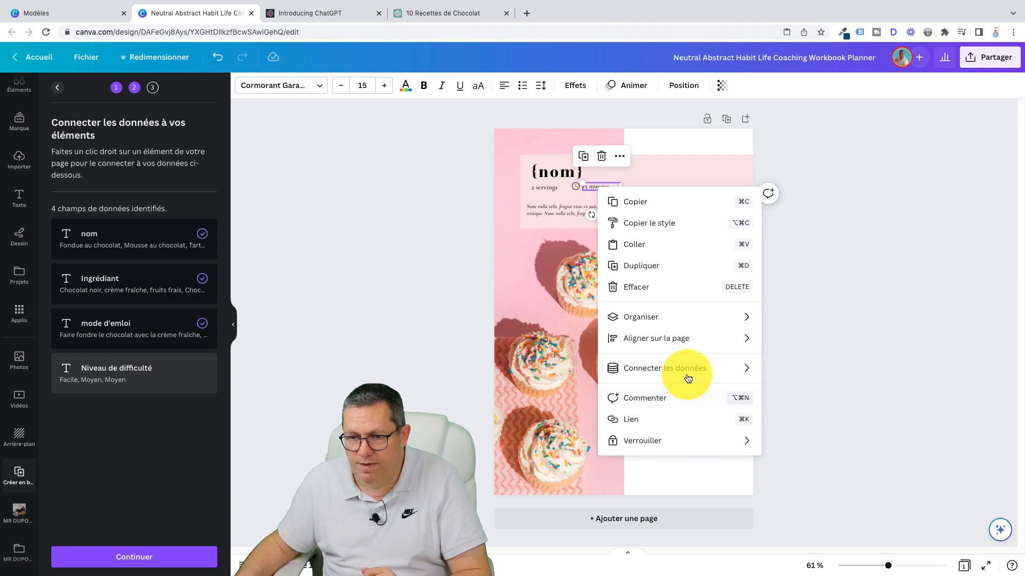
pyautogui.moveTo(687, 361)
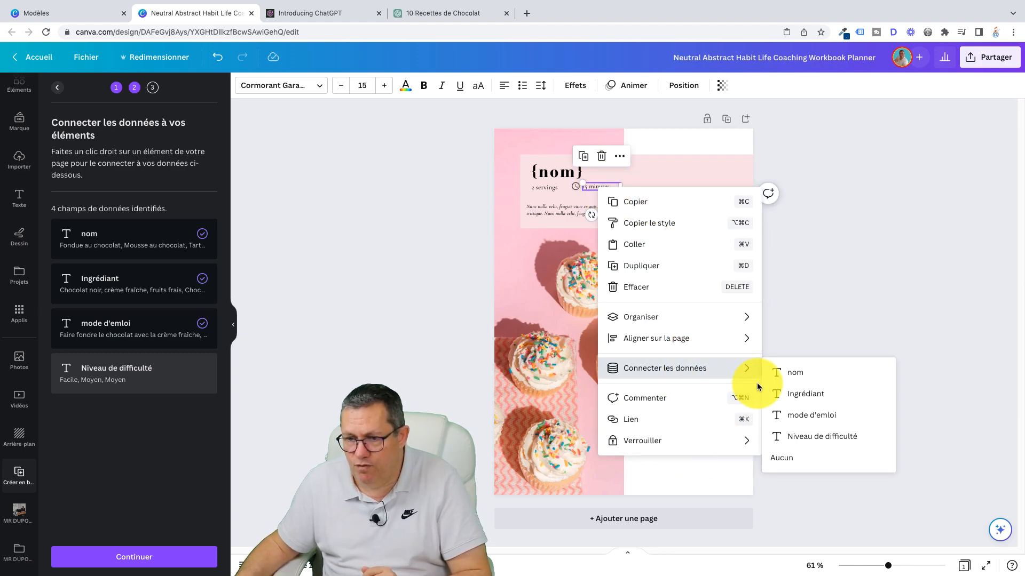
pyautogui.click(809, 435)
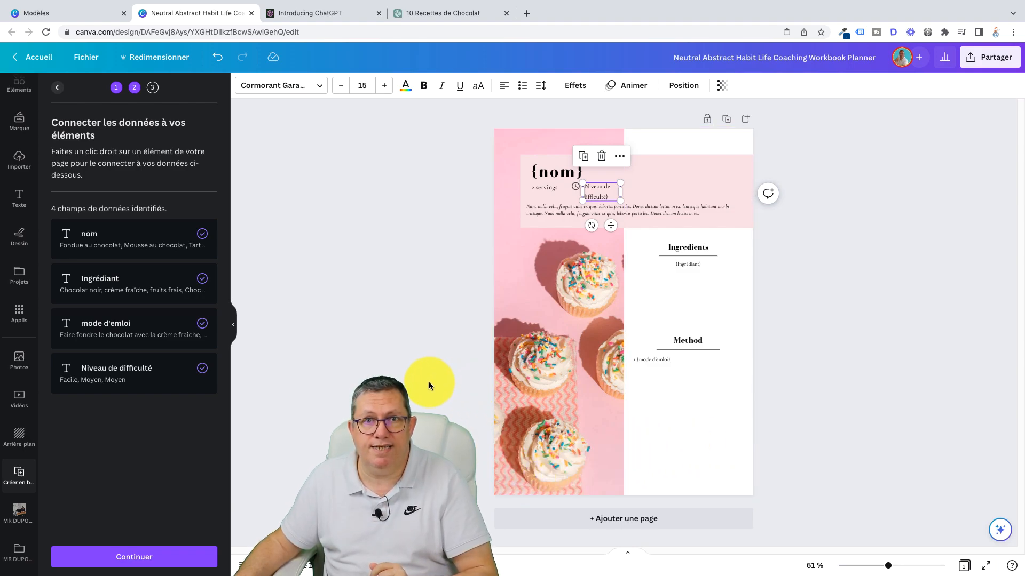
# Continue with the four connected fields and generate the recipe pages in bulk.
pyautogui.click(162, 558)
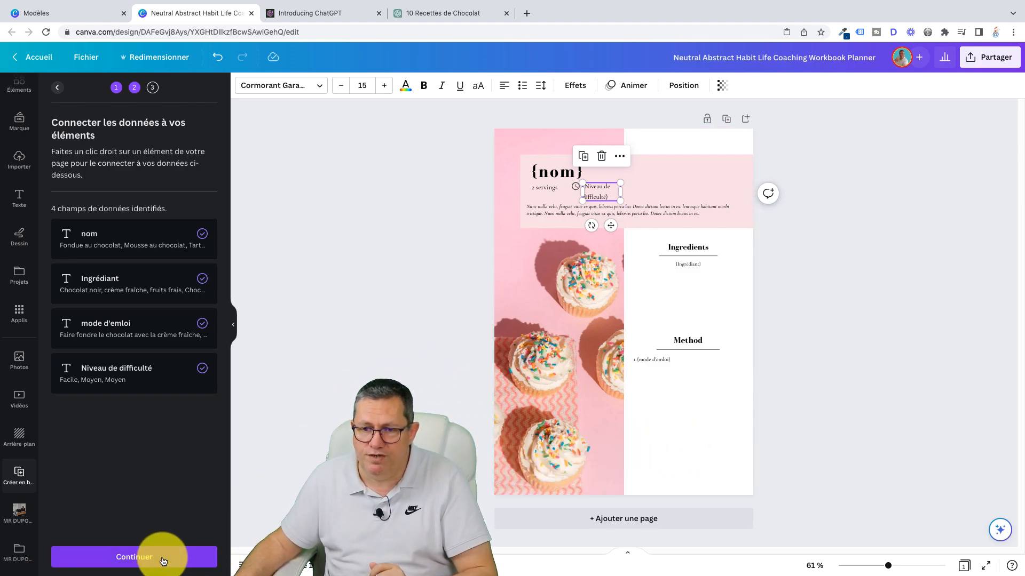
pyautogui.click(152, 557)
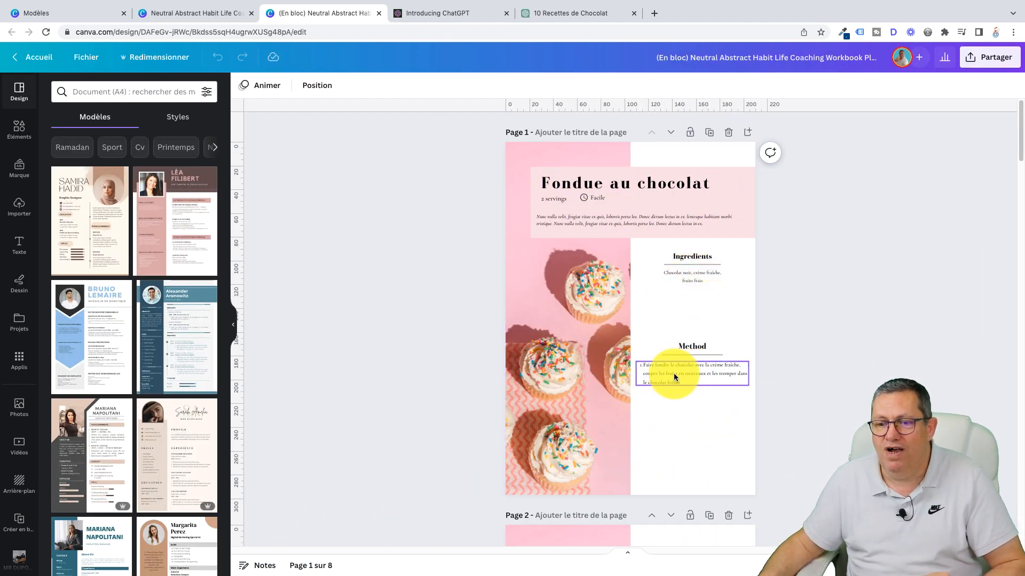
# Review the generated recipe pages and compare them with the recipe table in ChatGPT.
pyautogui.moveTo(1019, 143); pyautogui.dragTo(1022, 198)
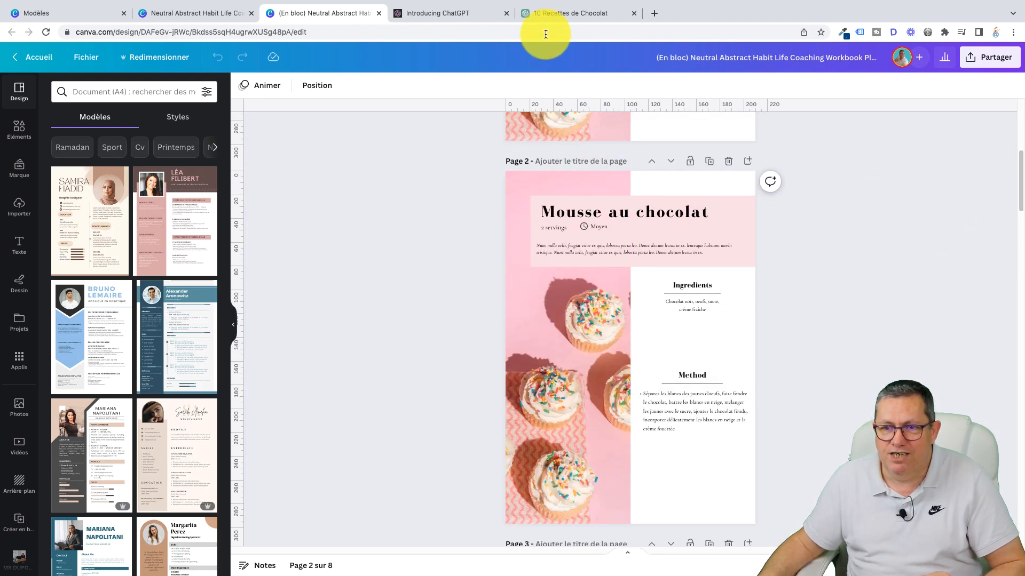
pyautogui.click(556, 16)
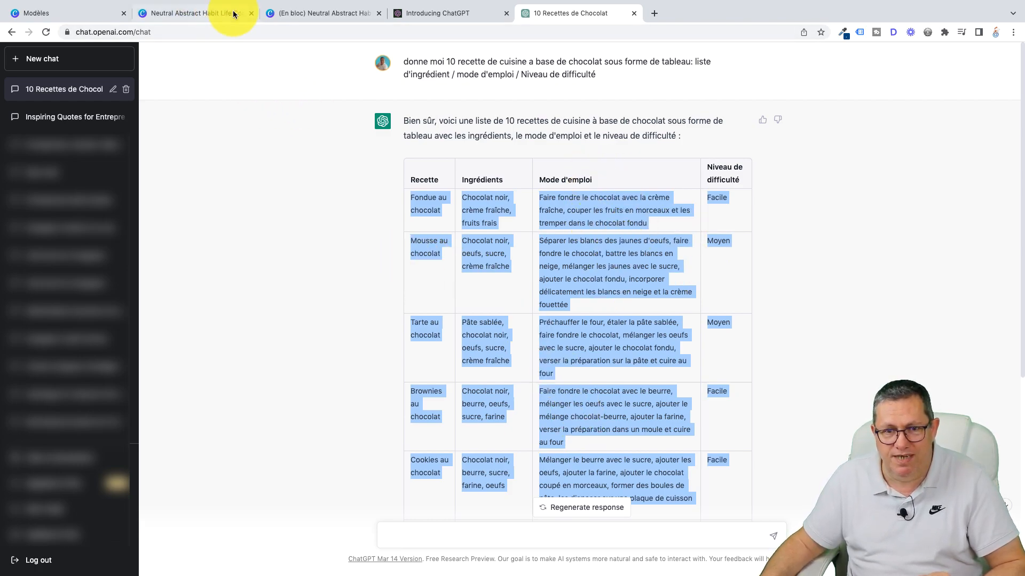
pyautogui.click(282, 13)
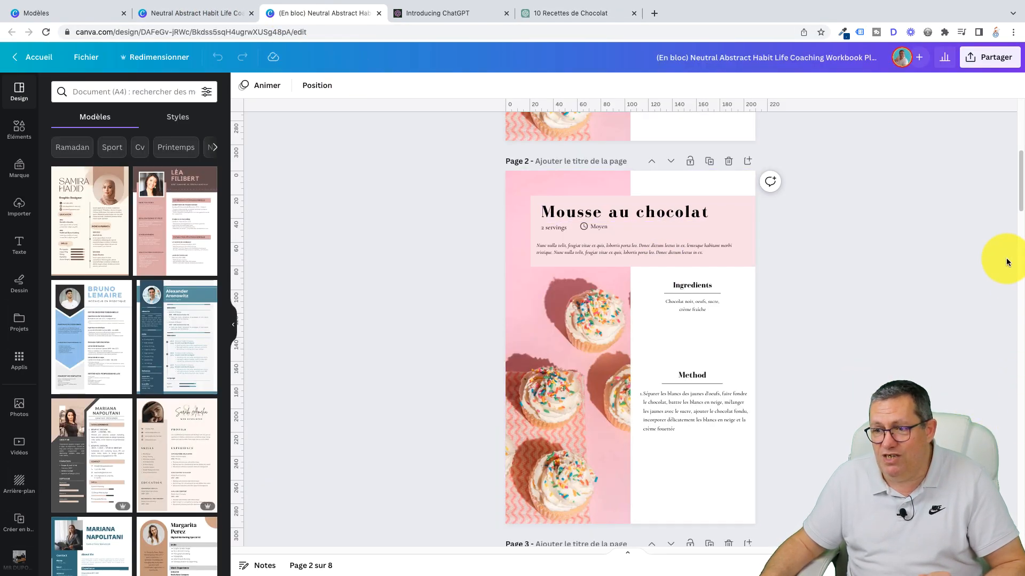
pyautogui.moveTo(1019, 171); pyautogui.dragTo(1019, 176)
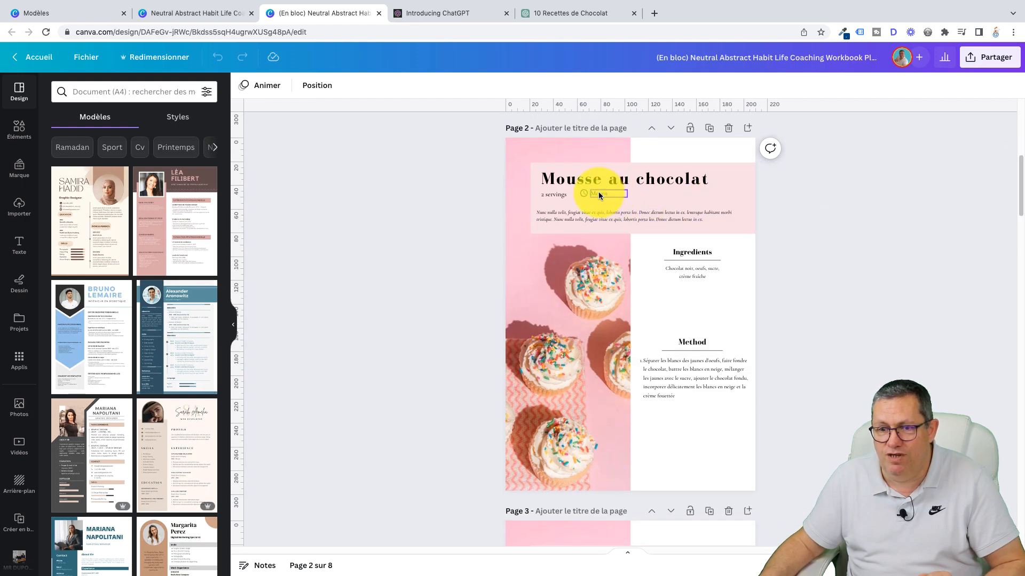
pyautogui.moveTo(1019, 190); pyautogui.dragTo(1020, 126)
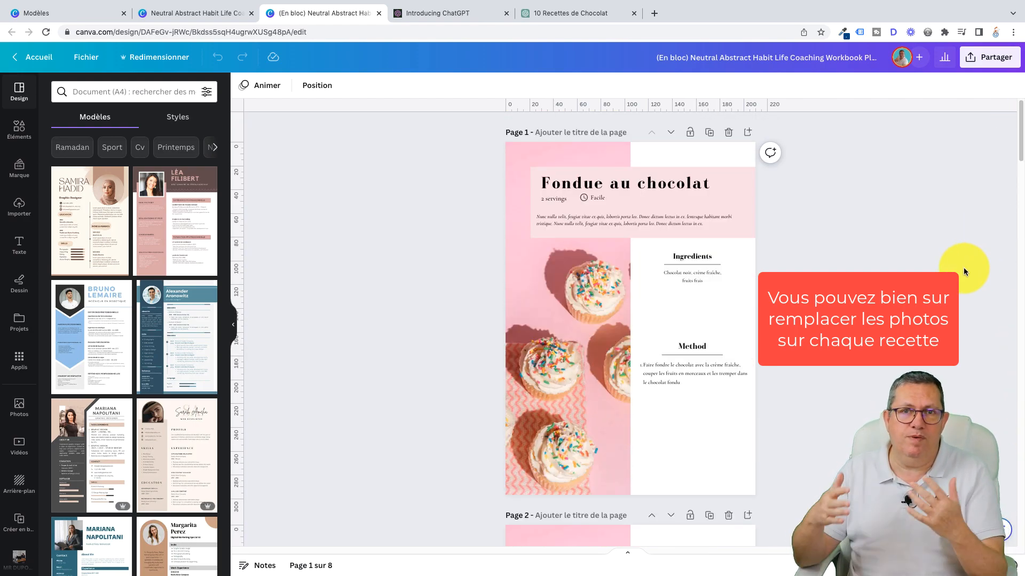